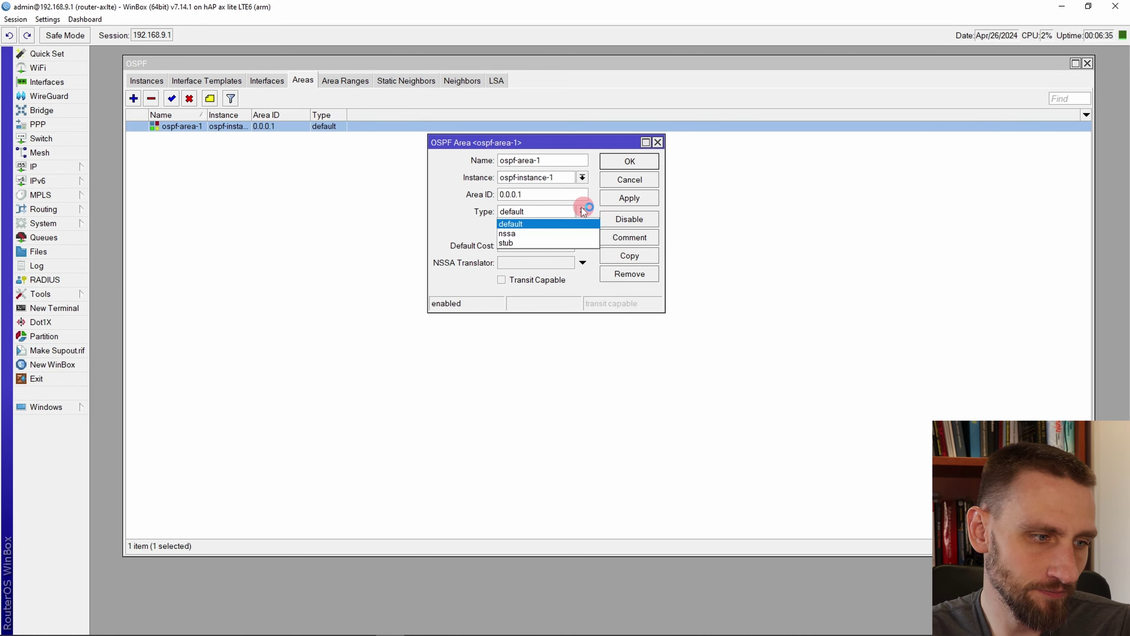
Check the type options and default cost setting of the OSPF area ospf-area-1, and close its properties.
{"action": "left_click", "coordinate": [580, 206]}
{"action": "left_click", "coordinate": [511, 213]}
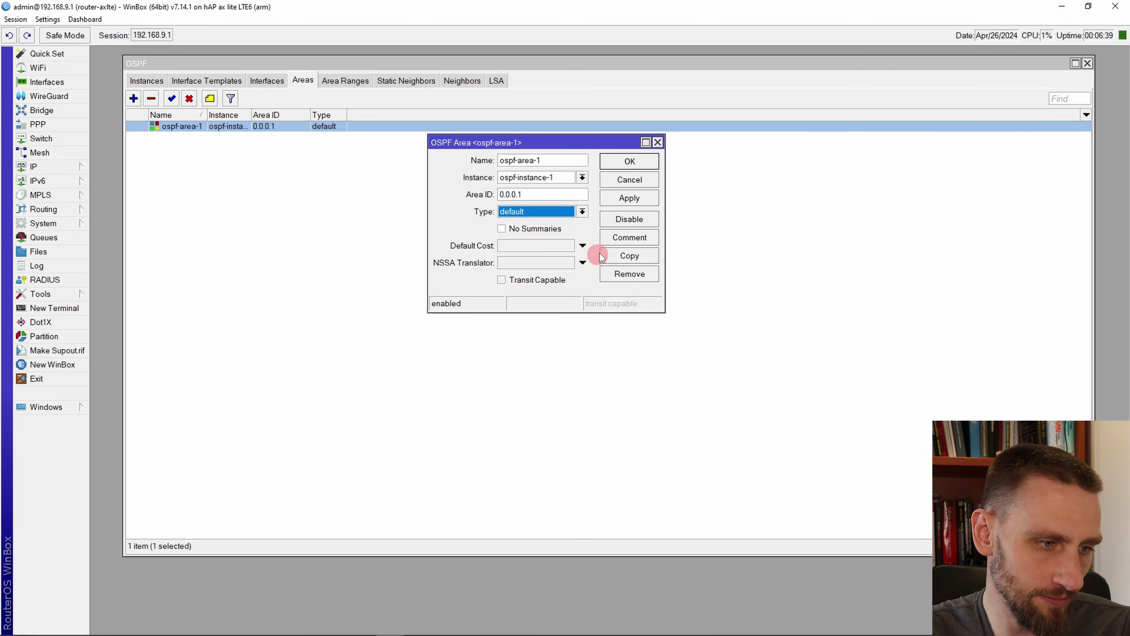
{"action": "left_click", "coordinate": [584, 244]}
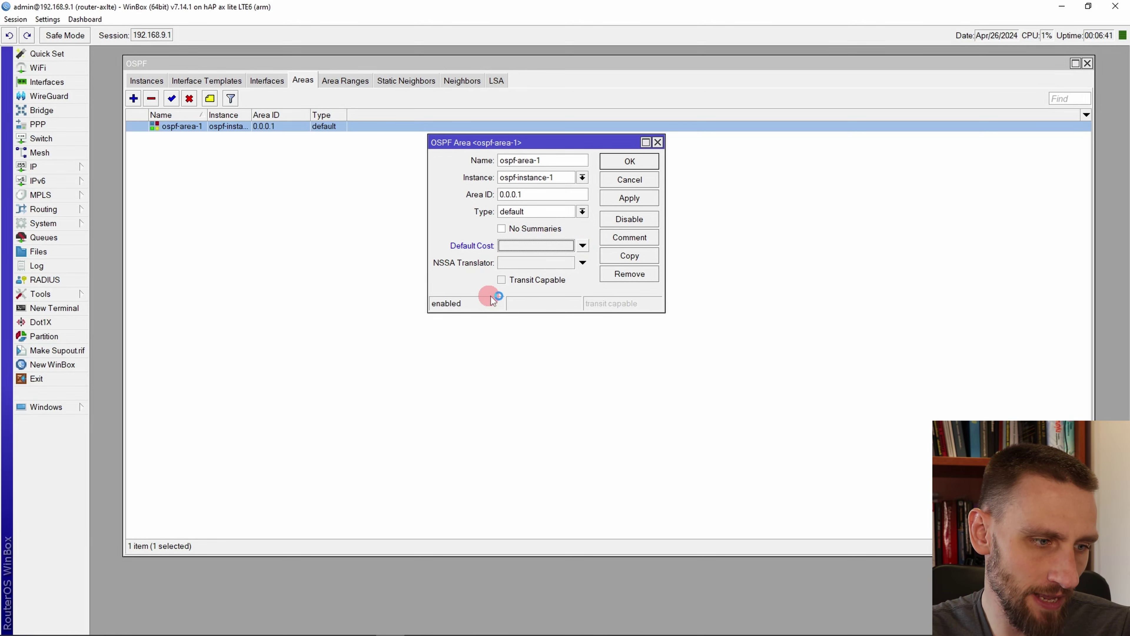
{"action": "left_click", "coordinate": [658, 142]}
Look through the OSPF lists for area ranges, static neighbors, areas, interface templates, instances and LSAs.
{"action": "left_click", "coordinate": [353, 81]}
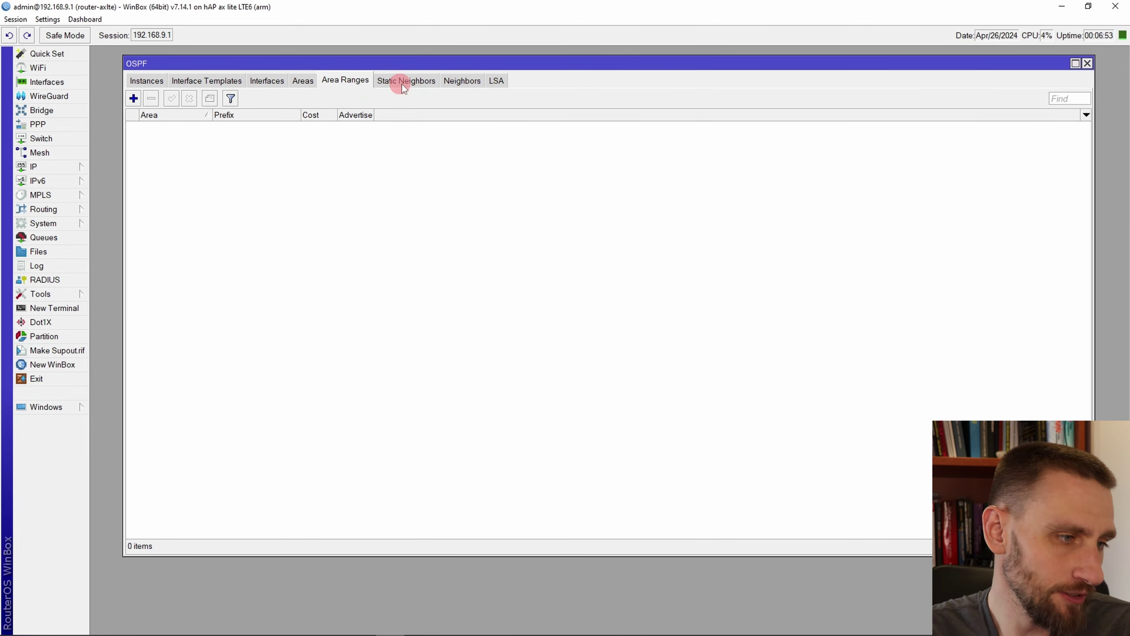
{"action": "left_click", "coordinate": [400, 81]}
{"action": "left_click", "coordinate": [346, 81]}
{"action": "left_click", "coordinate": [305, 80]}
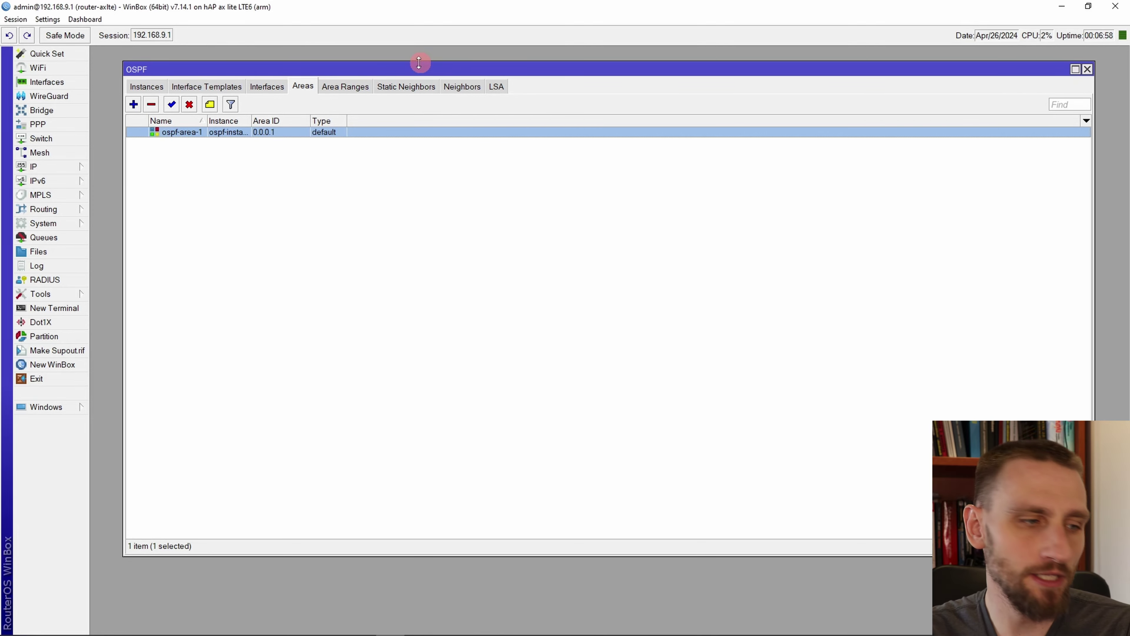
{"action": "left_click", "coordinate": [215, 89]}
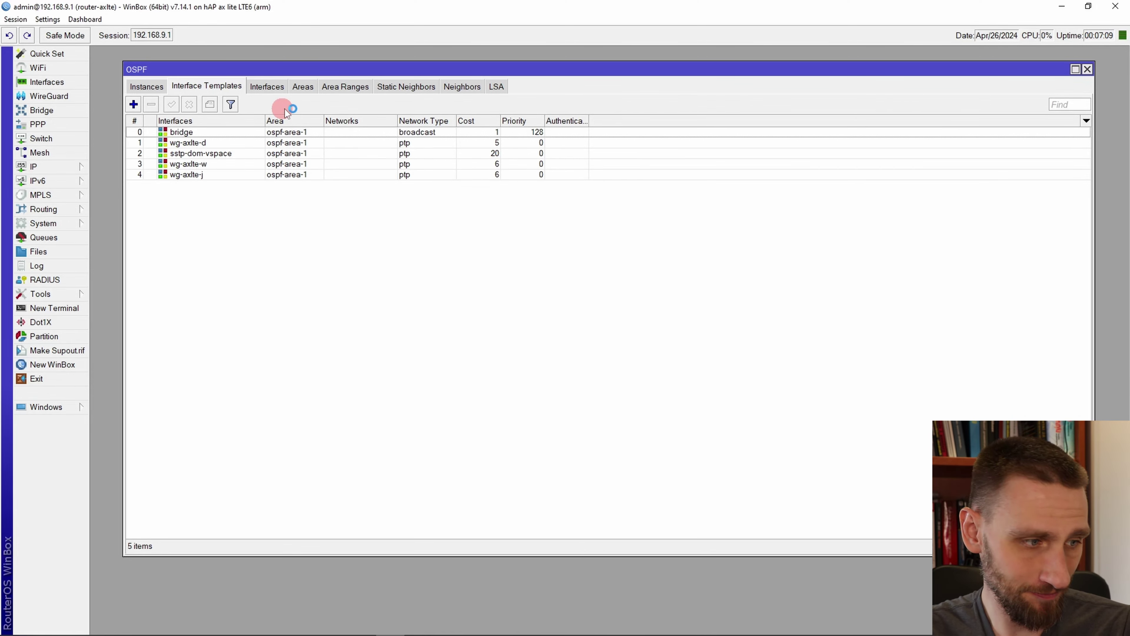
{"action": "left_click", "coordinate": [146, 86]}
{"action": "left_click", "coordinate": [351, 87]}
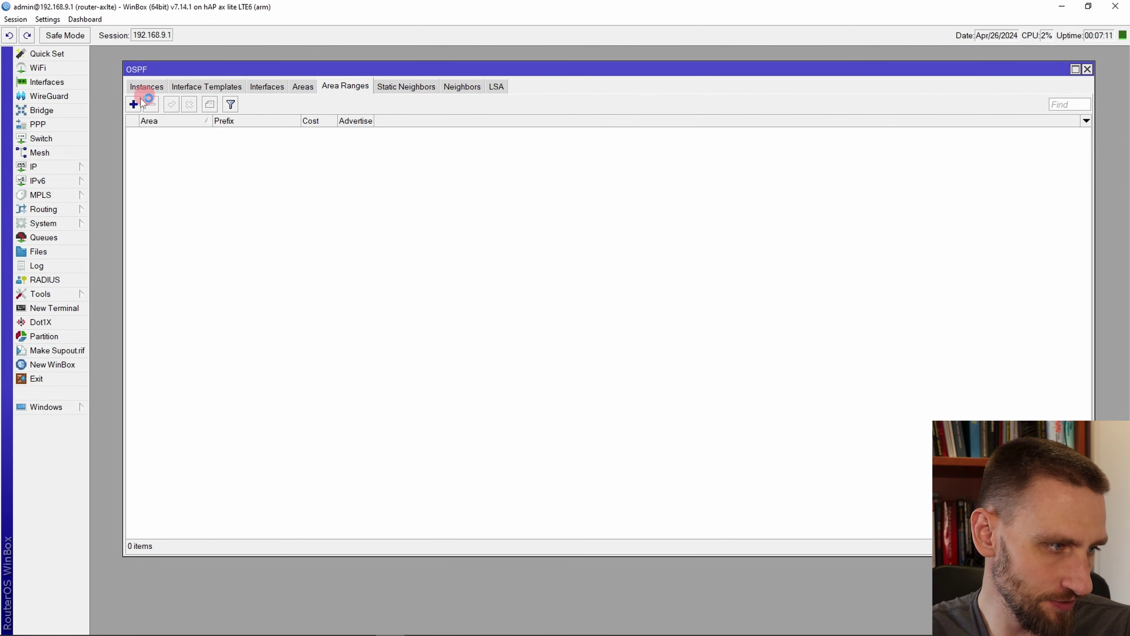
{"action": "left_click", "coordinate": [298, 87]}
{"action": "left_click", "coordinate": [146, 86]}
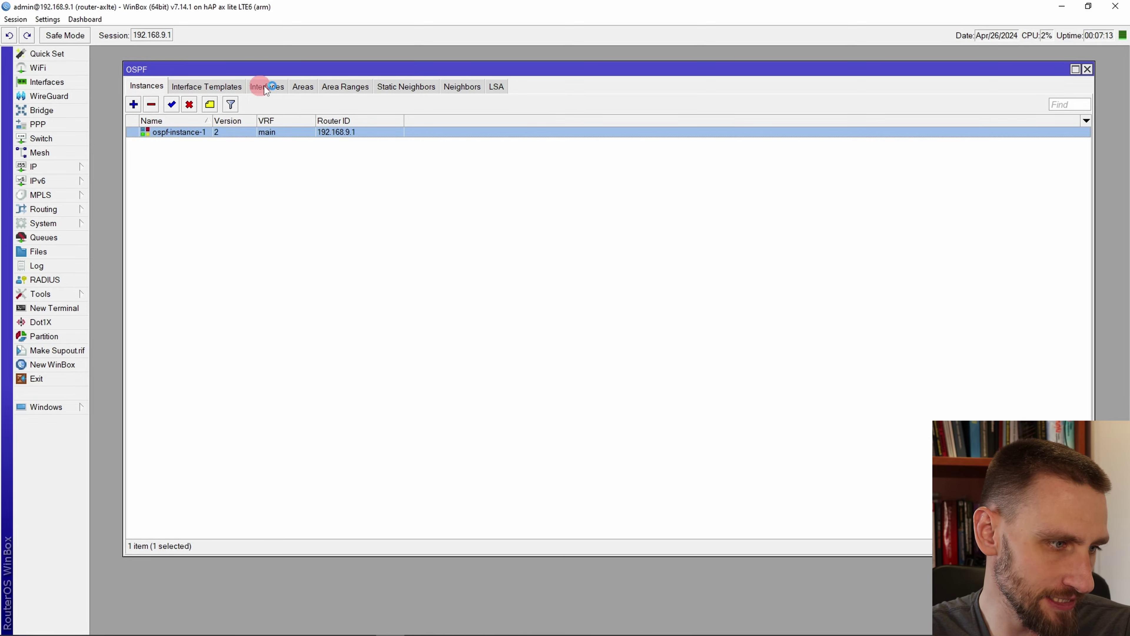
{"action": "left_click", "coordinate": [496, 86]}
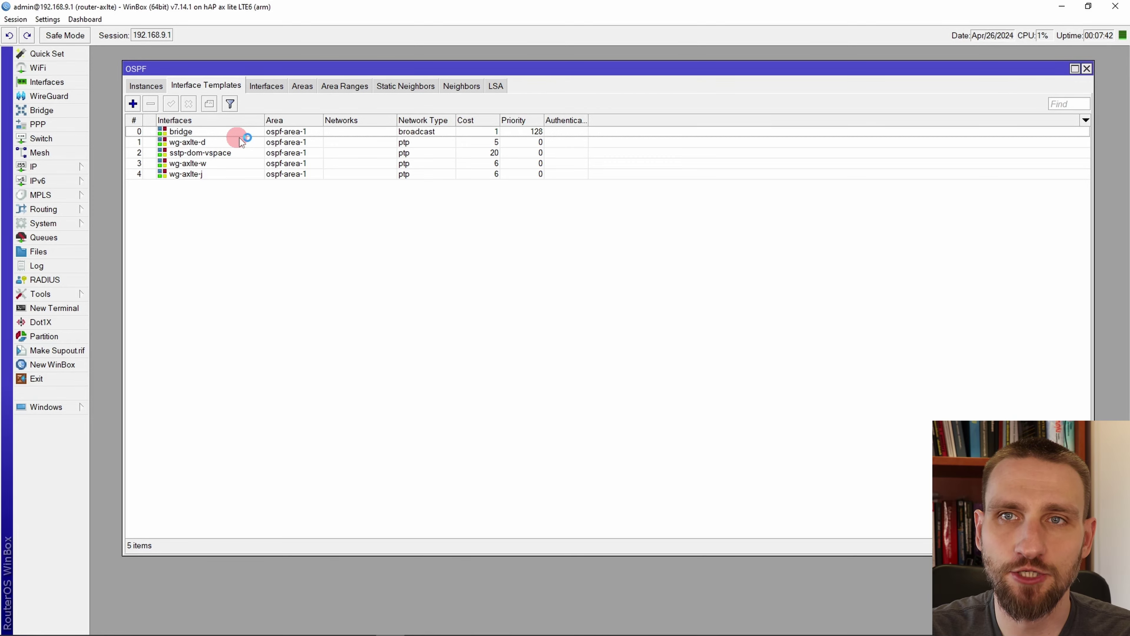
Open the bridge interface template from the OSPF interface templates and place a new blank template beside it.
{"action": "double_click", "coordinate": [258, 134]}
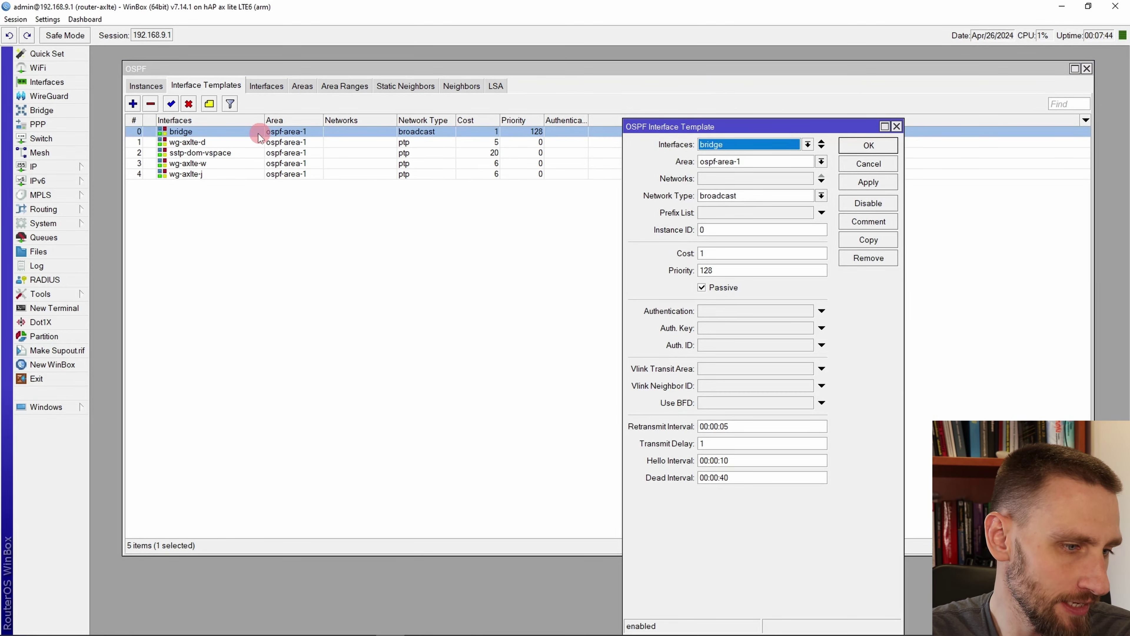
{"action": "left_click_drag", "start_coordinate": [701, 128], "coordinate": [714, 55]}
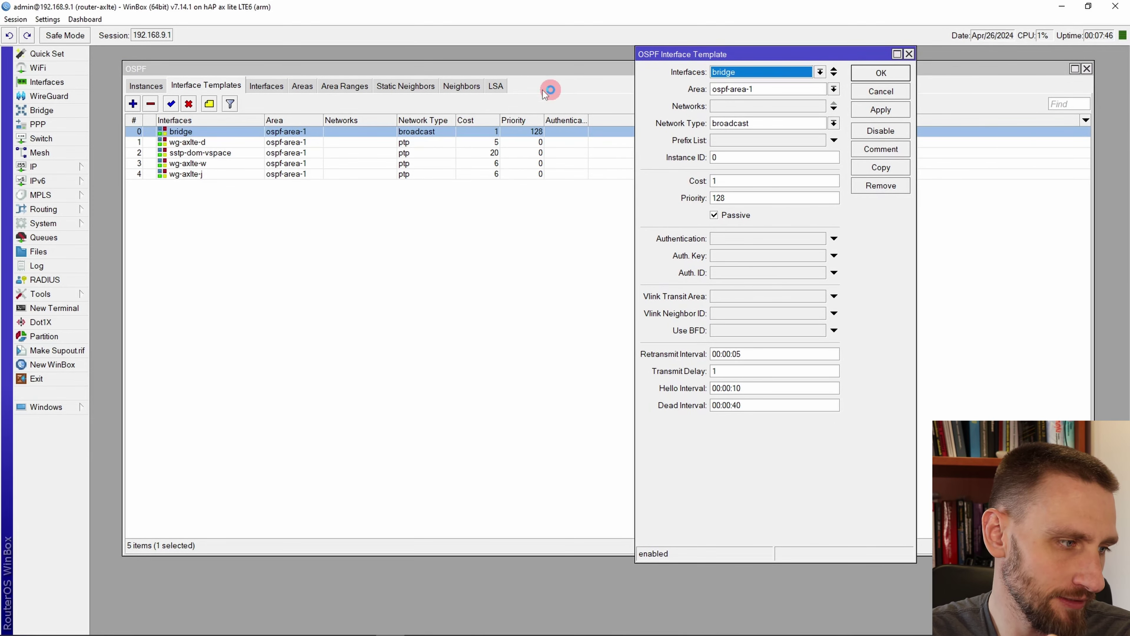
{"action": "left_click", "coordinate": [132, 105]}
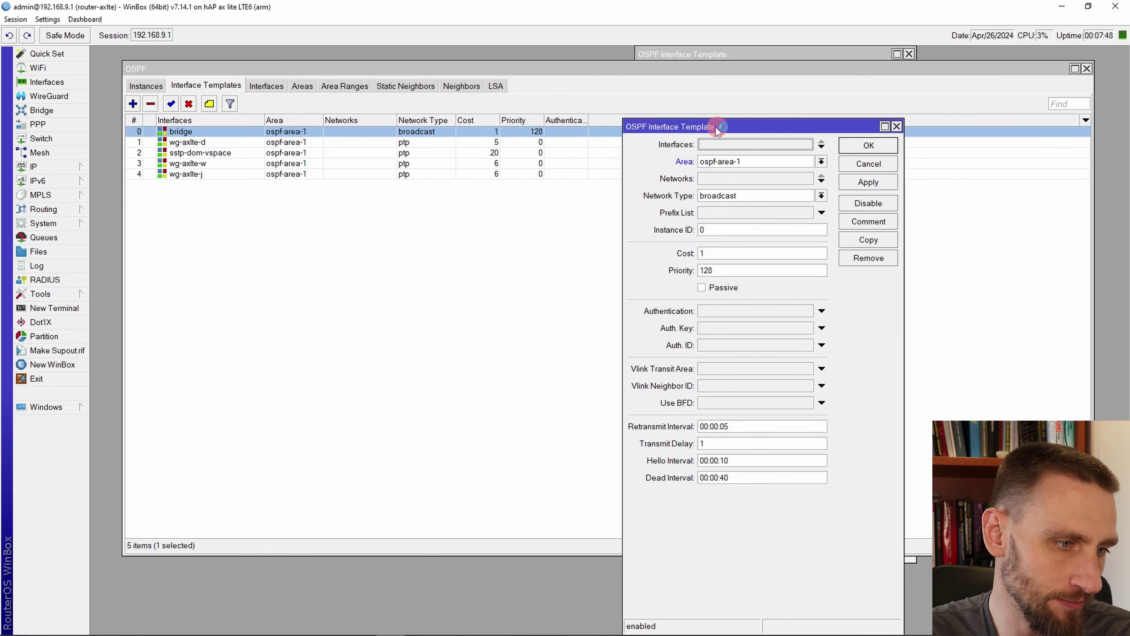
{"action": "left_click_drag", "start_coordinate": [715, 107], "coordinate": [269, 71]}
{"action": "left_click_drag", "start_coordinate": [676, 53], "coordinate": [609, 68]}
Choose wg-axlte-d as the interface of the new OSPF interface template.
{"action": "left_click", "coordinate": [342, 87]}
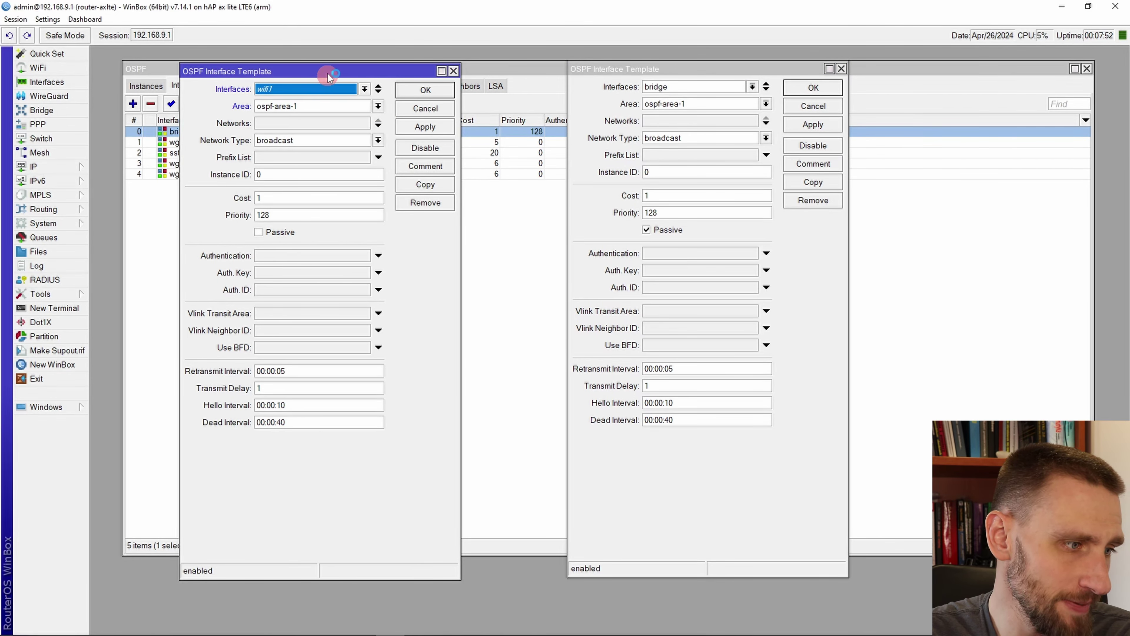
{"action": "left_click_drag", "start_coordinate": [327, 74], "coordinate": [425, 84]}
{"action": "left_click", "coordinate": [462, 100]}
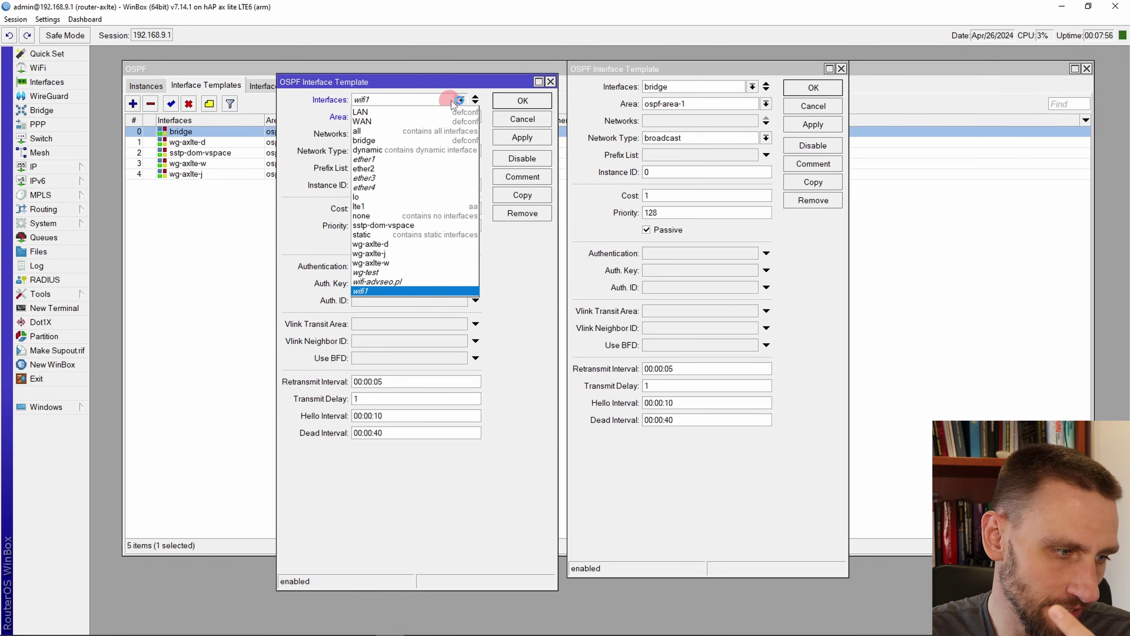
{"action": "left_click", "coordinate": [419, 243]}
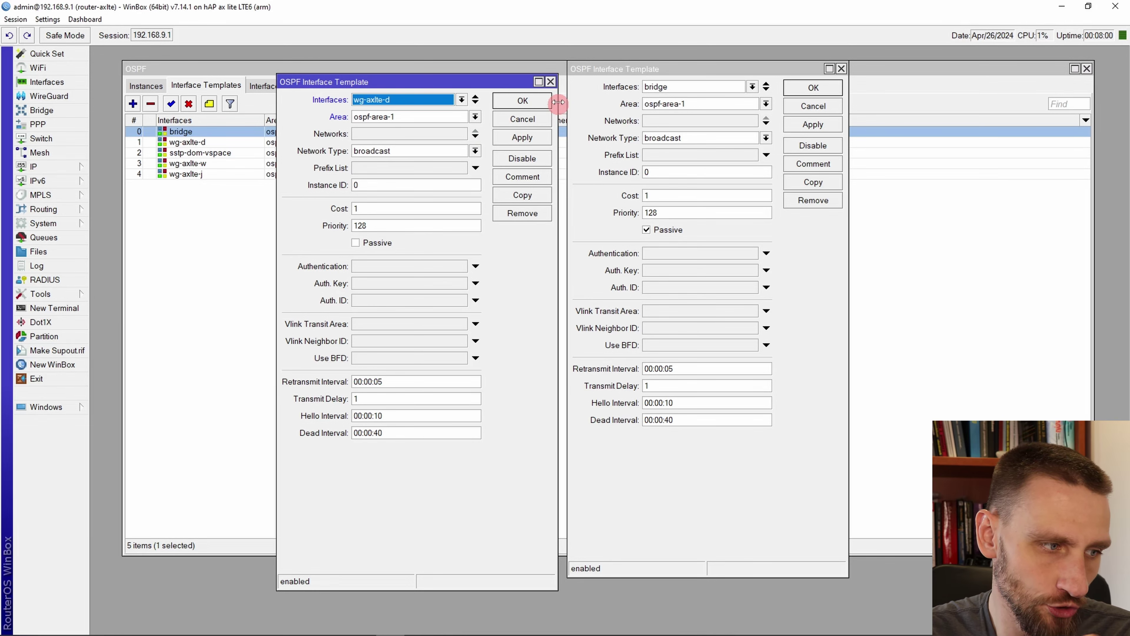
{"action": "left_click", "coordinate": [475, 88]}
{"action": "left_click", "coordinate": [462, 100]}
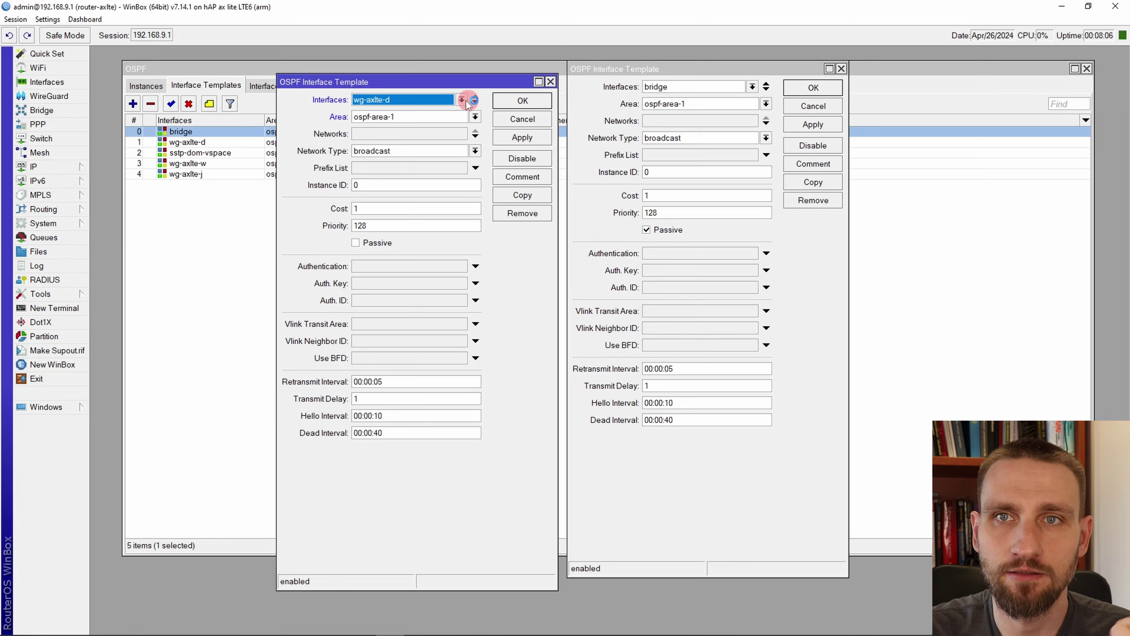
Check the area and network type choices offered in the new interface template.
{"action": "left_click", "coordinate": [475, 117]}
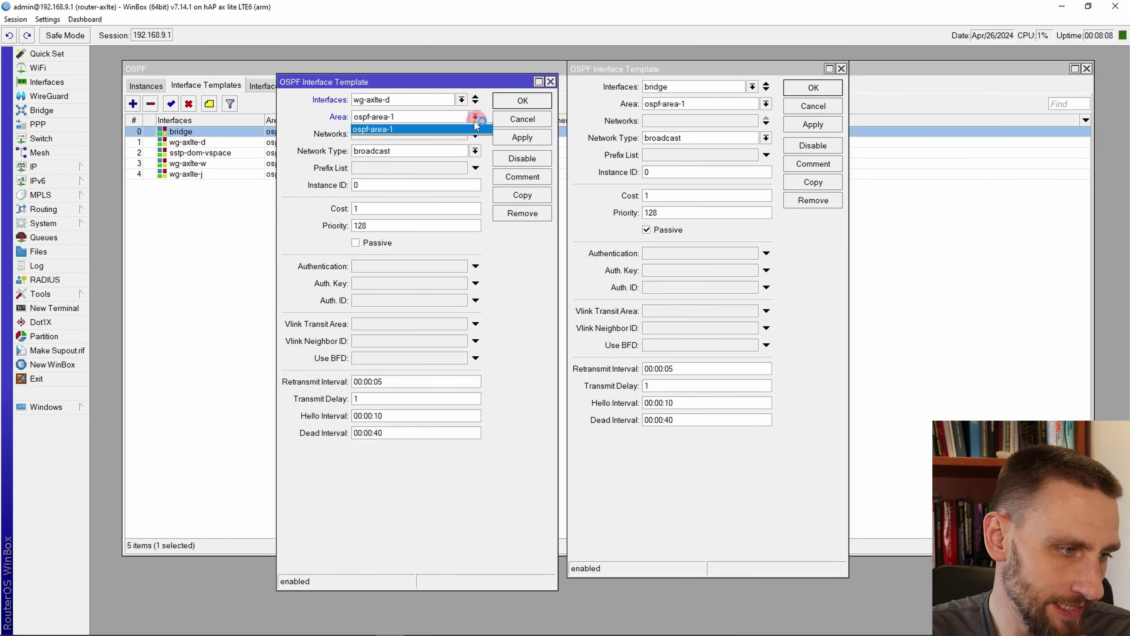
{"action": "left_click", "coordinate": [475, 118]}
{"action": "left_click", "coordinate": [529, 142]}
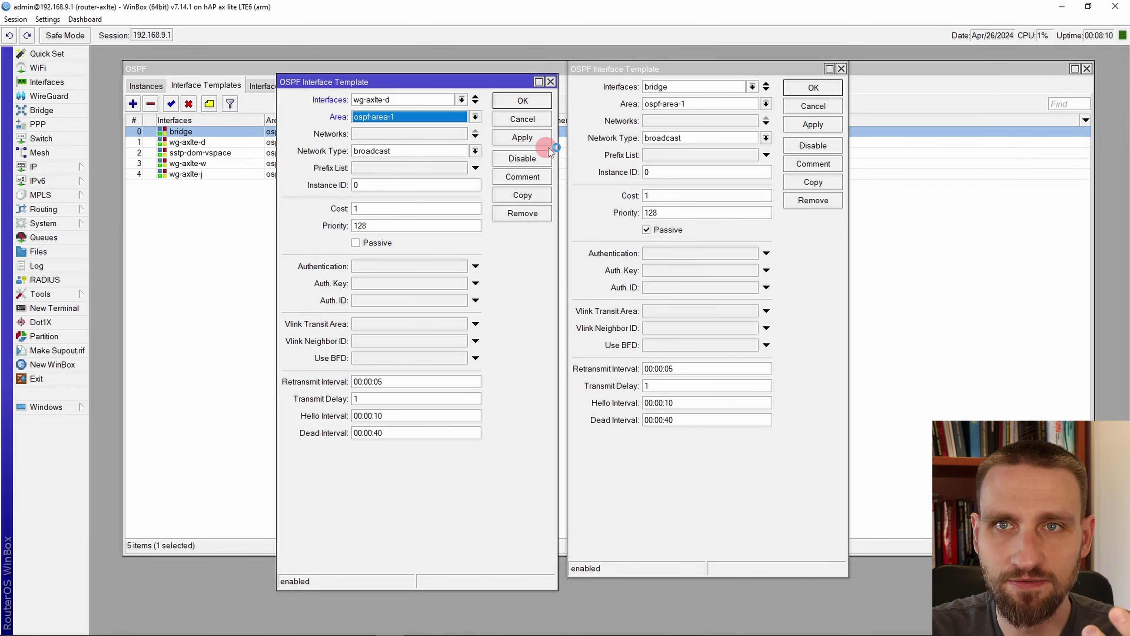
{"action": "left_click", "coordinate": [477, 151]}
{"action": "left_click", "coordinate": [481, 86]}
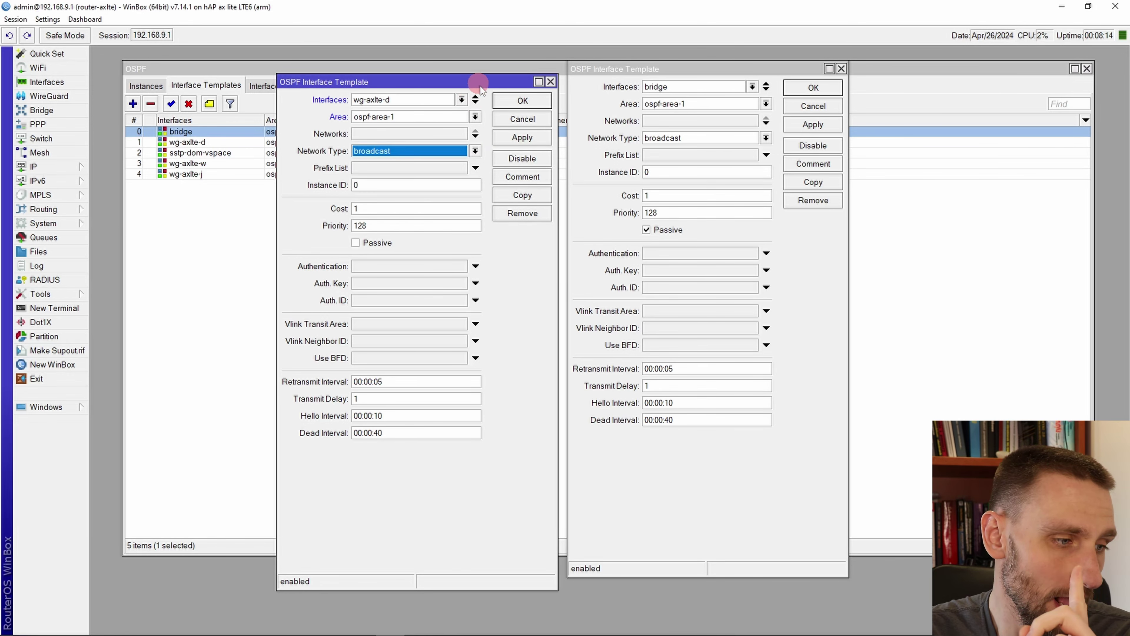
{"action": "left_click_drag", "start_coordinate": [467, 81], "coordinate": [433, 76]}
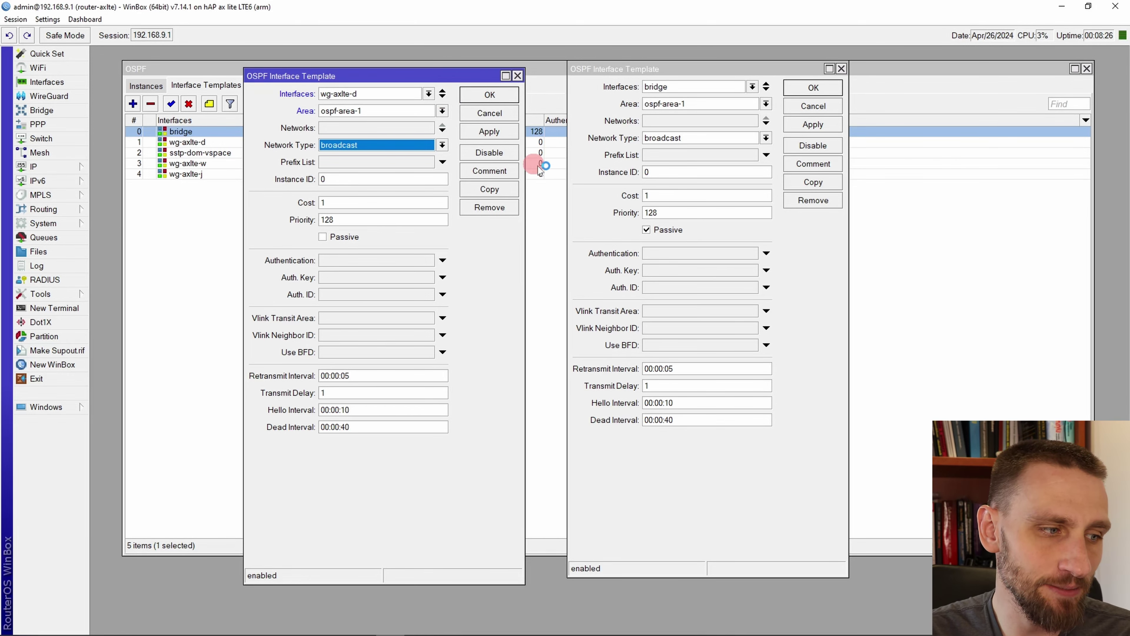
Discard the new wg-axlte-d interface template and keep only the bridge template open.
{"action": "left_click", "coordinate": [713, 76]}
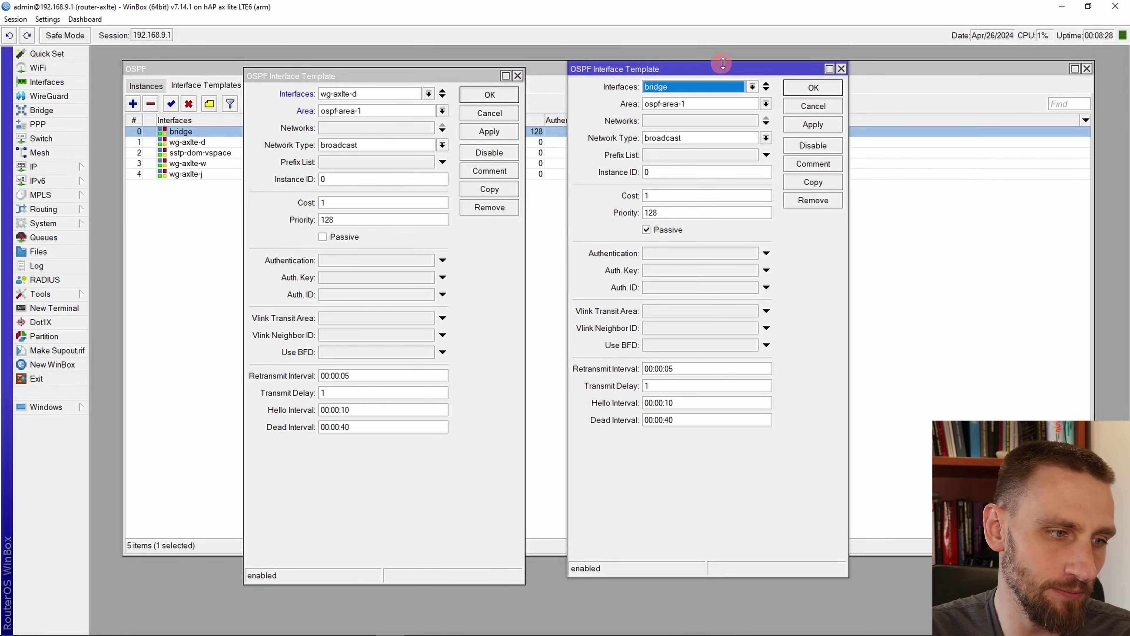
{"action": "left_click_drag", "start_coordinate": [668, 70], "coordinate": [466, 70]}
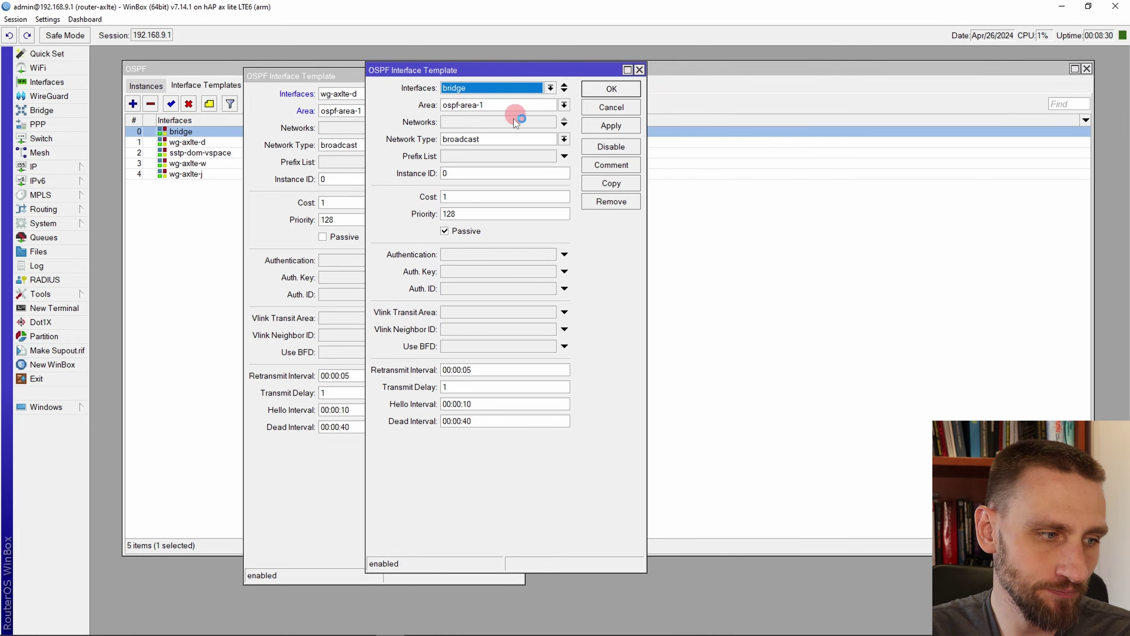
{"action": "left_click", "coordinate": [332, 76]}
{"action": "left_click", "coordinate": [519, 75]}
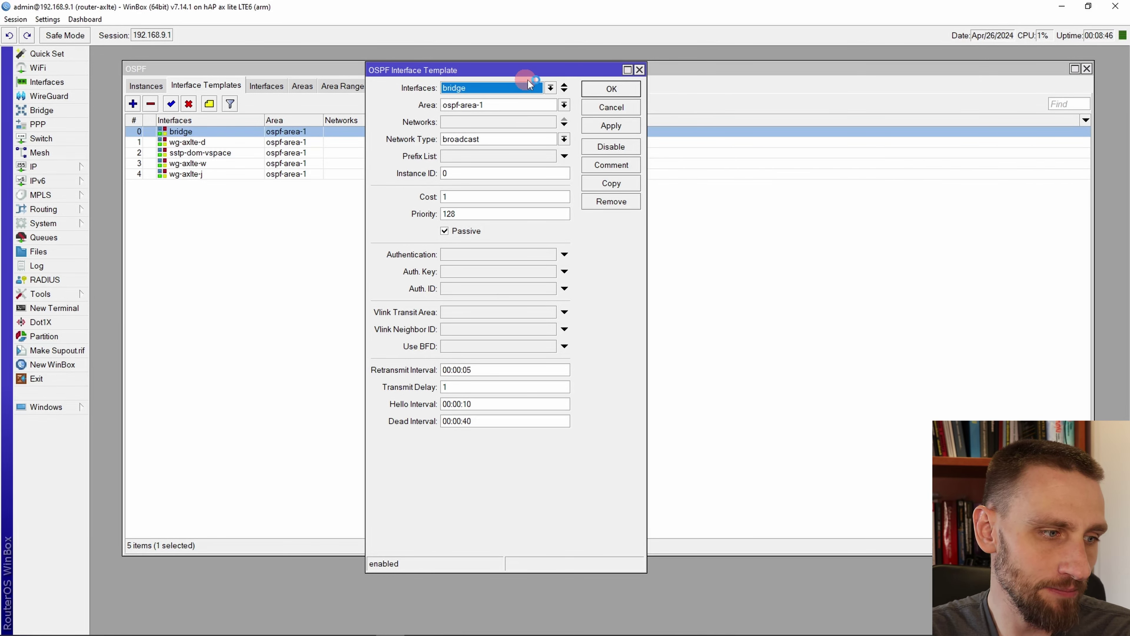
Check the network type options, cost and priority of the bridge interface template.
{"action": "left_click", "coordinate": [564, 141]}
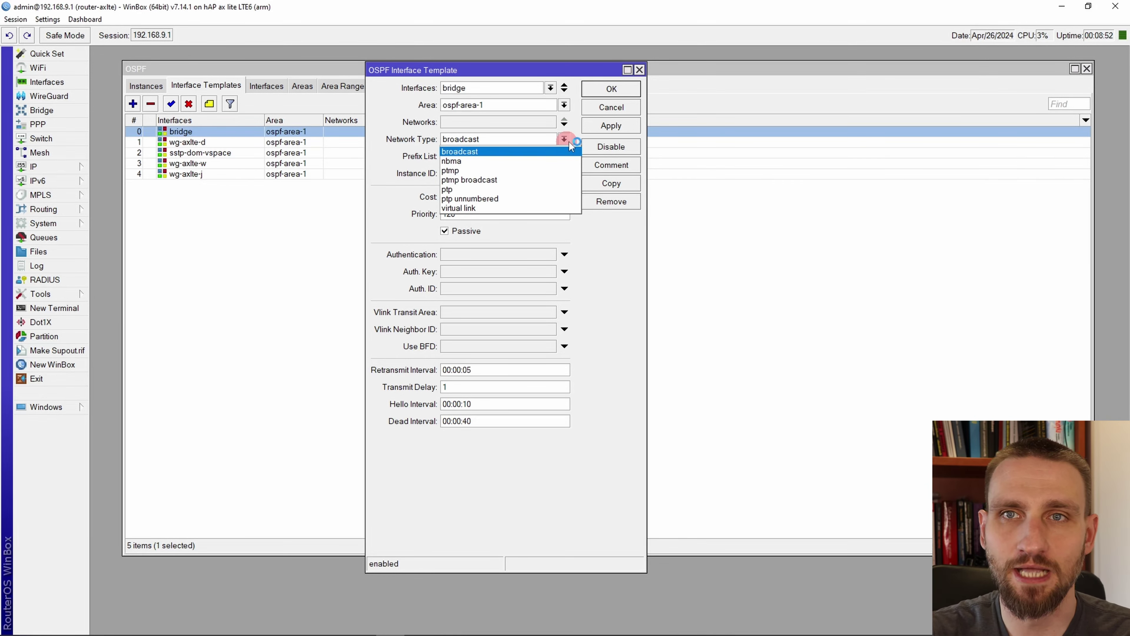
{"action": "left_click", "coordinate": [655, 232]}
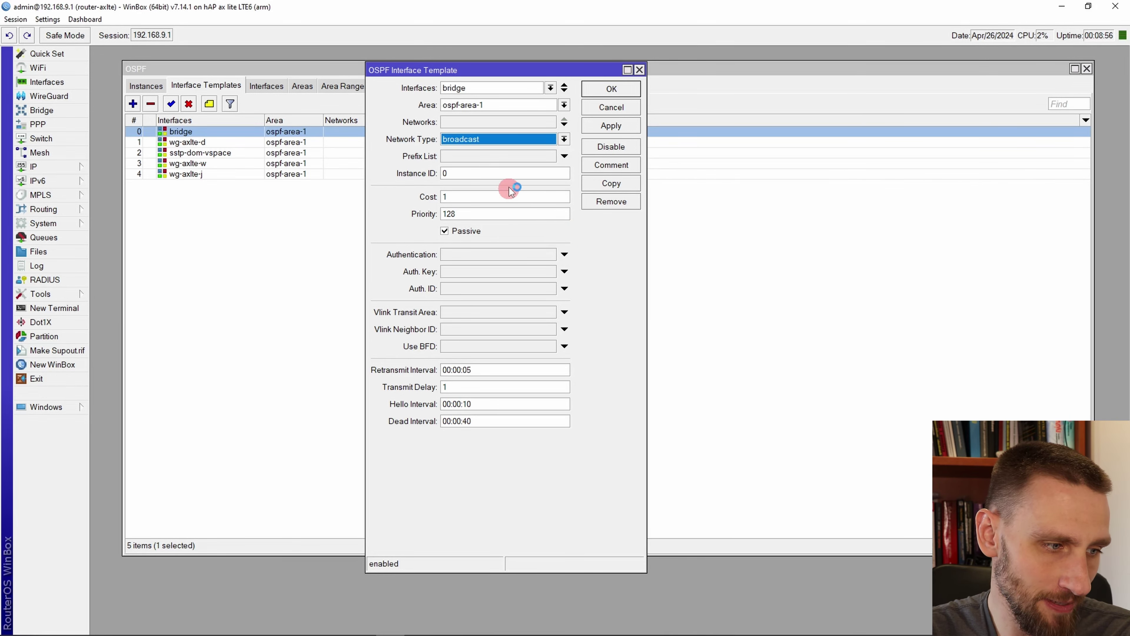
{"action": "left_click", "coordinate": [442, 197]}
{"action": "left_click_drag", "start_coordinate": [480, 217], "coordinate": [419, 212]}
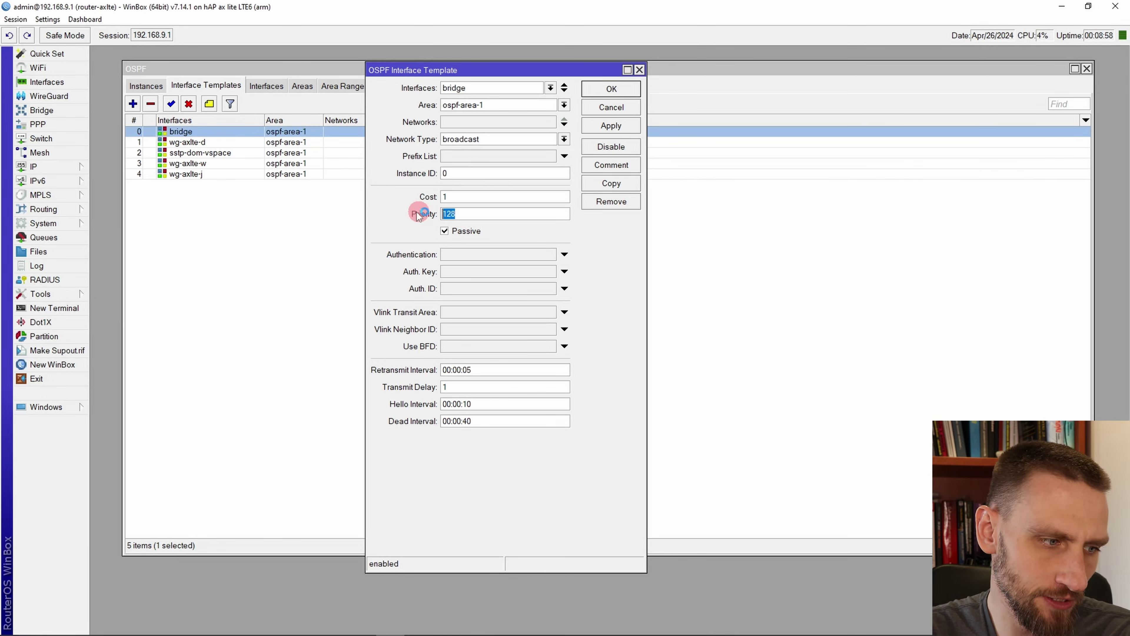
Compare the bridge template's passive setting with a new blank interface template, and close the blank one.
{"action": "left_click", "coordinate": [133, 105]}
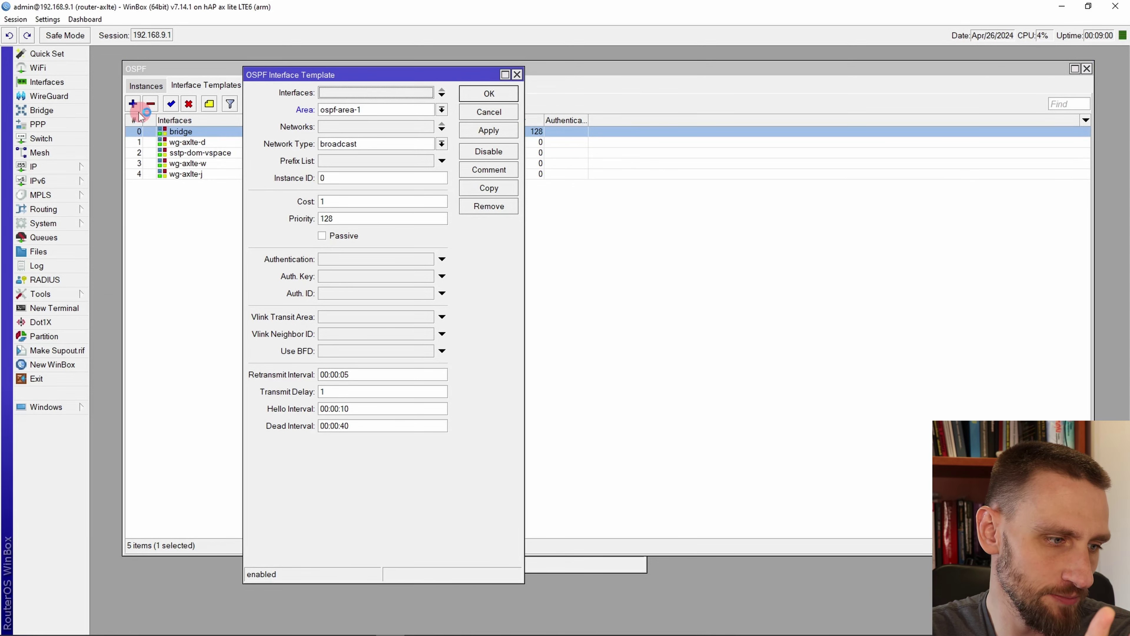
{"action": "left_click_drag", "start_coordinate": [411, 75], "coordinate": [314, 67]}
{"action": "left_click", "coordinate": [596, 564]}
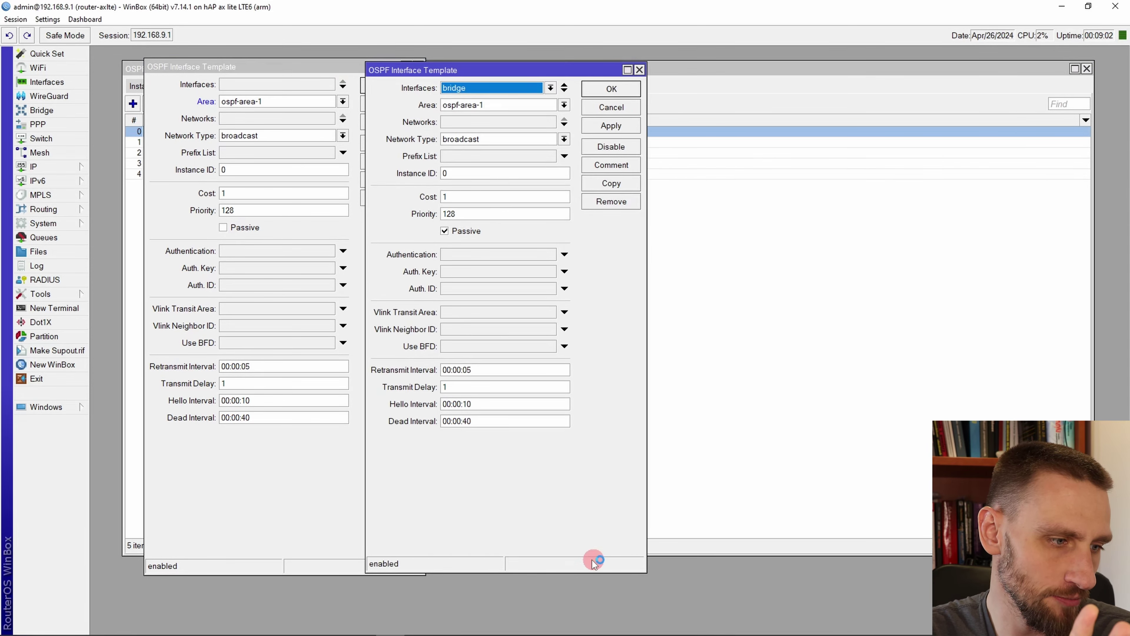
{"action": "left_click_drag", "start_coordinate": [564, 72], "coordinate": [620, 70]}
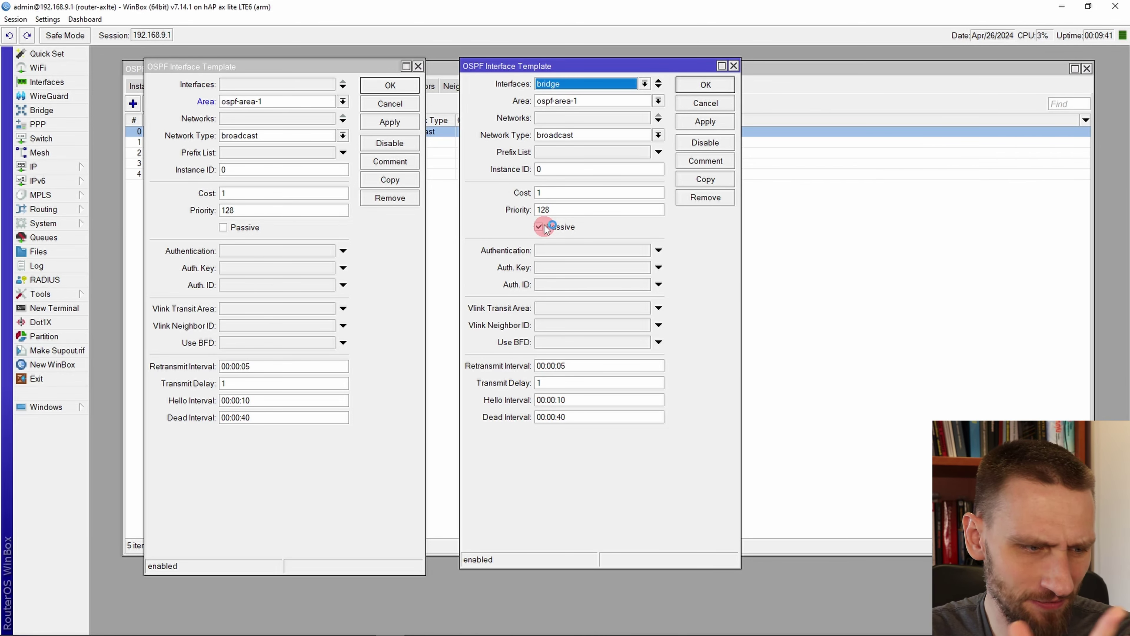
{"action": "left_click", "coordinate": [647, 234]}
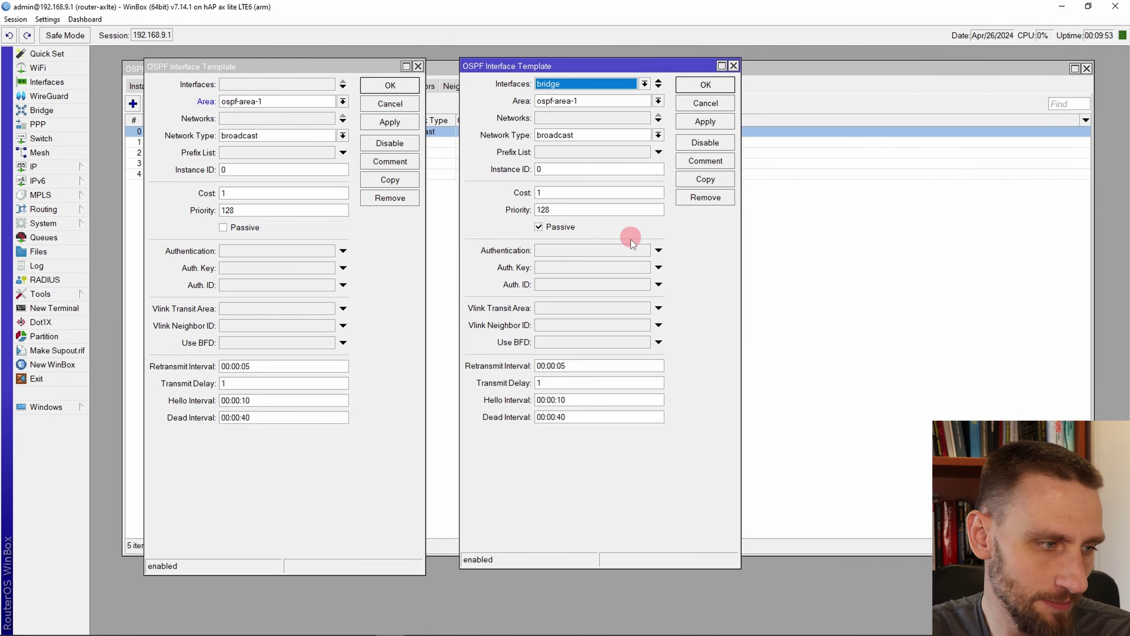
{"action": "left_click", "coordinate": [419, 67]}
{"action": "left_click_drag", "start_coordinate": [560, 69], "coordinate": [607, 61]}
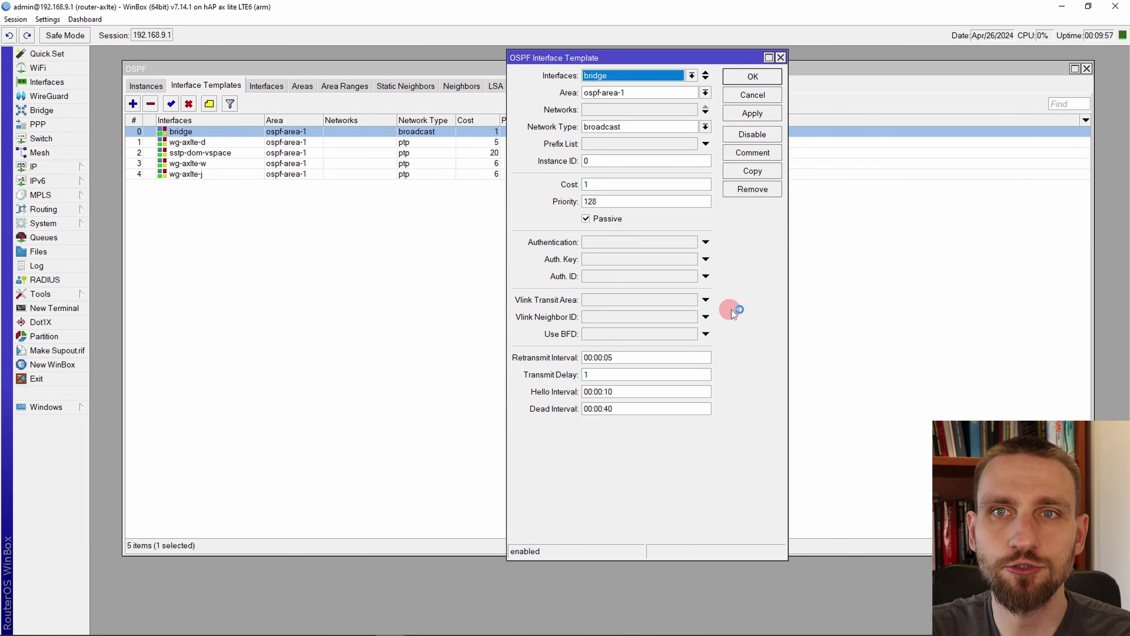
{"action": "left_click_drag", "start_coordinate": [717, 64], "coordinate": [852, 66]}
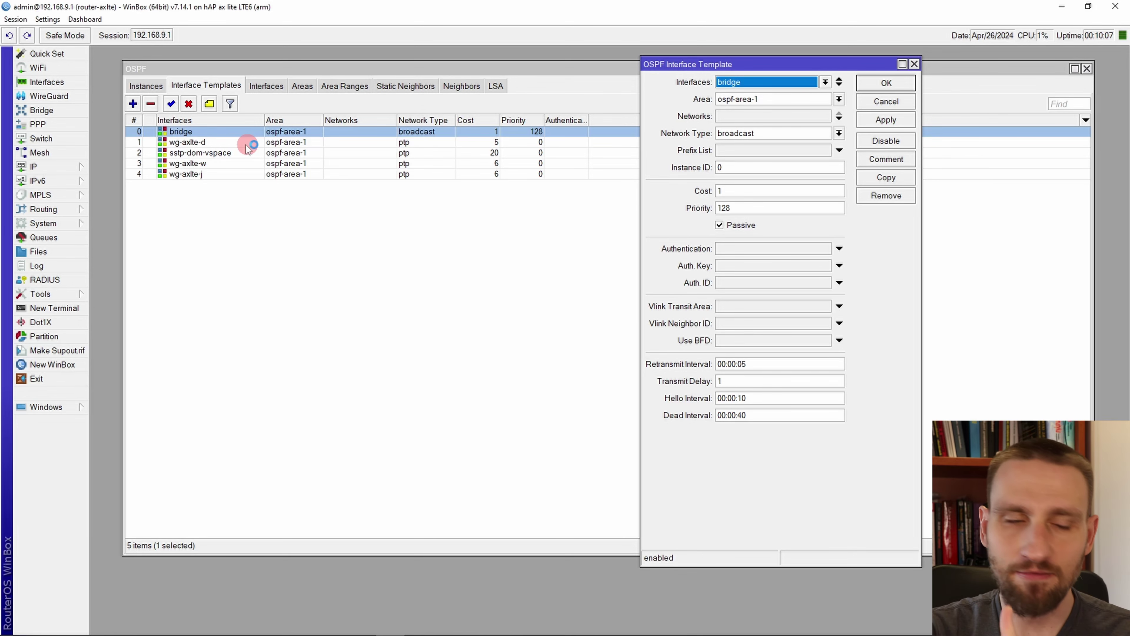
Open the wg-axlte-d template beside a new interface template, and set the new one to interface sstp-dom-vspace with network type ptp.
{"action": "double_click", "coordinate": [208, 124]}
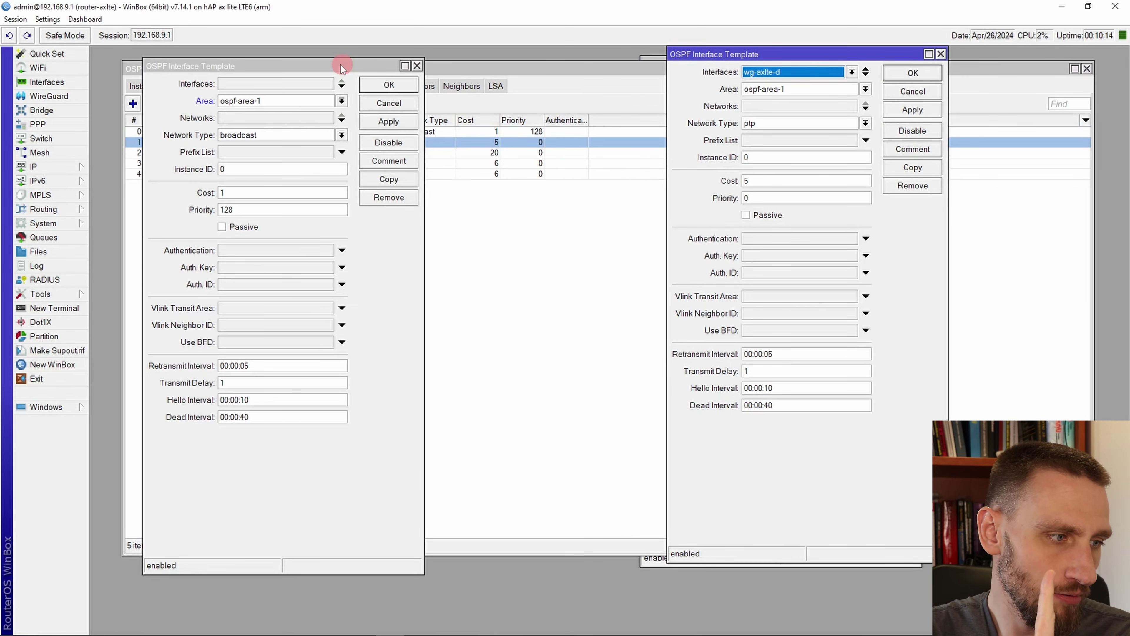
{"action": "left_click_drag", "start_coordinate": [341, 64], "coordinate": [526, 54]}
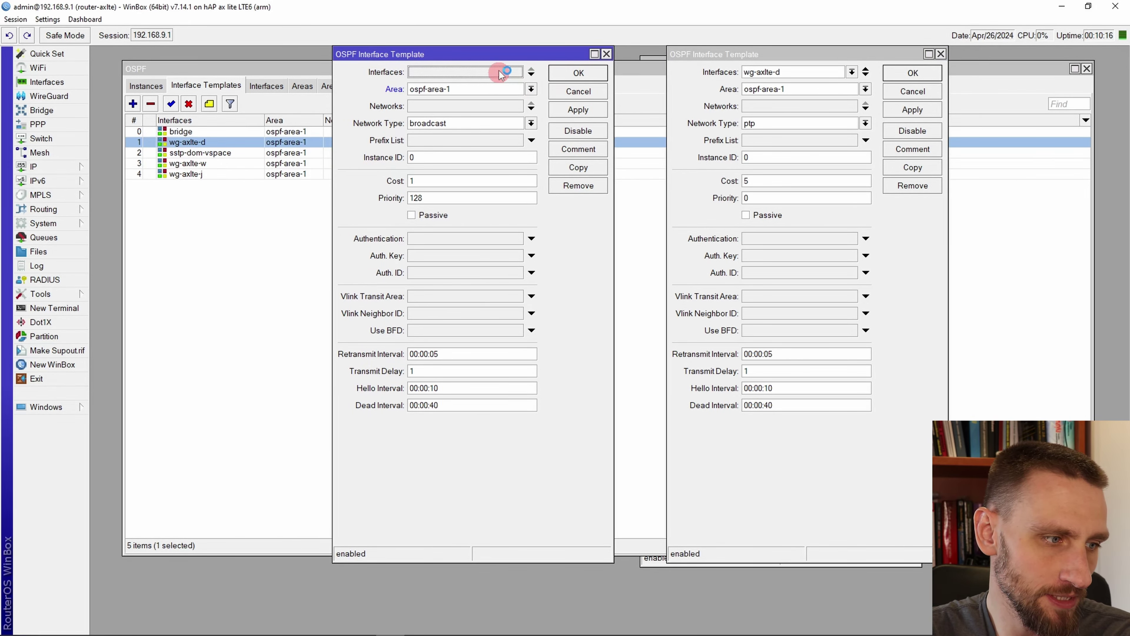
{"action": "left_click", "coordinate": [530, 78]}
{"action": "left_click", "coordinate": [517, 72]}
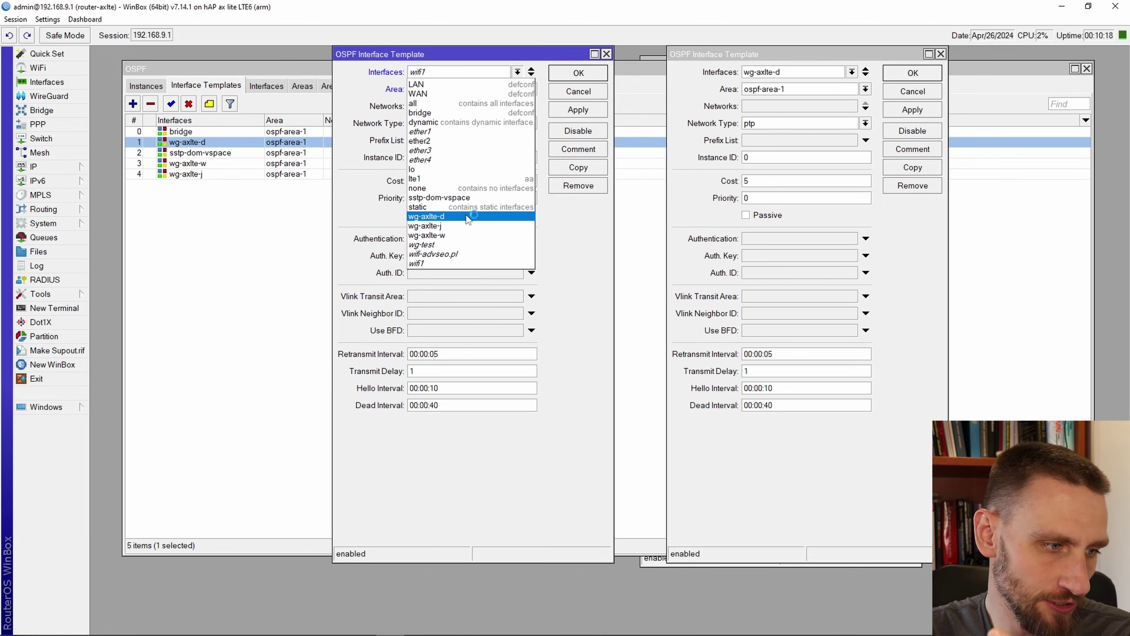
{"action": "left_click", "coordinate": [502, 195]}
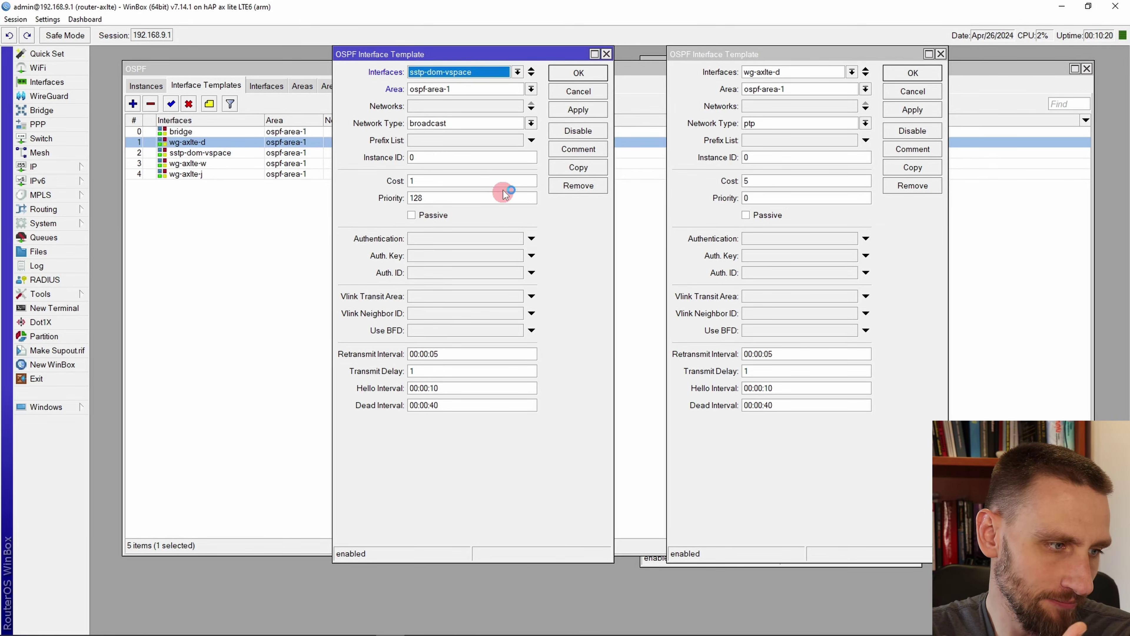
{"action": "left_click", "coordinate": [532, 123]}
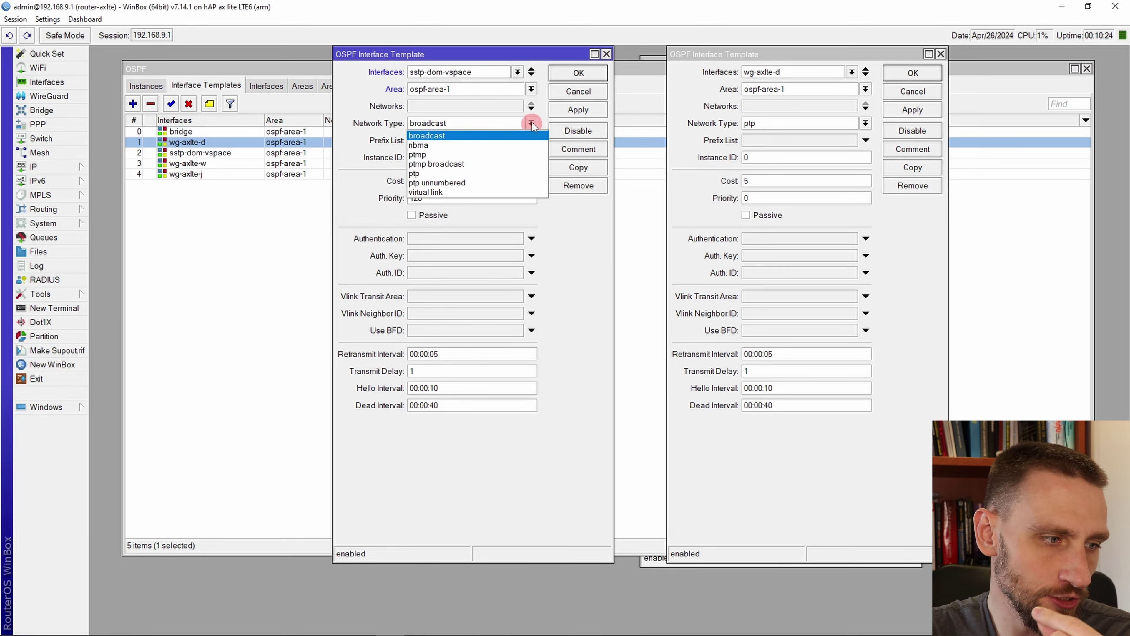
{"action": "left_click", "coordinate": [464, 173]}
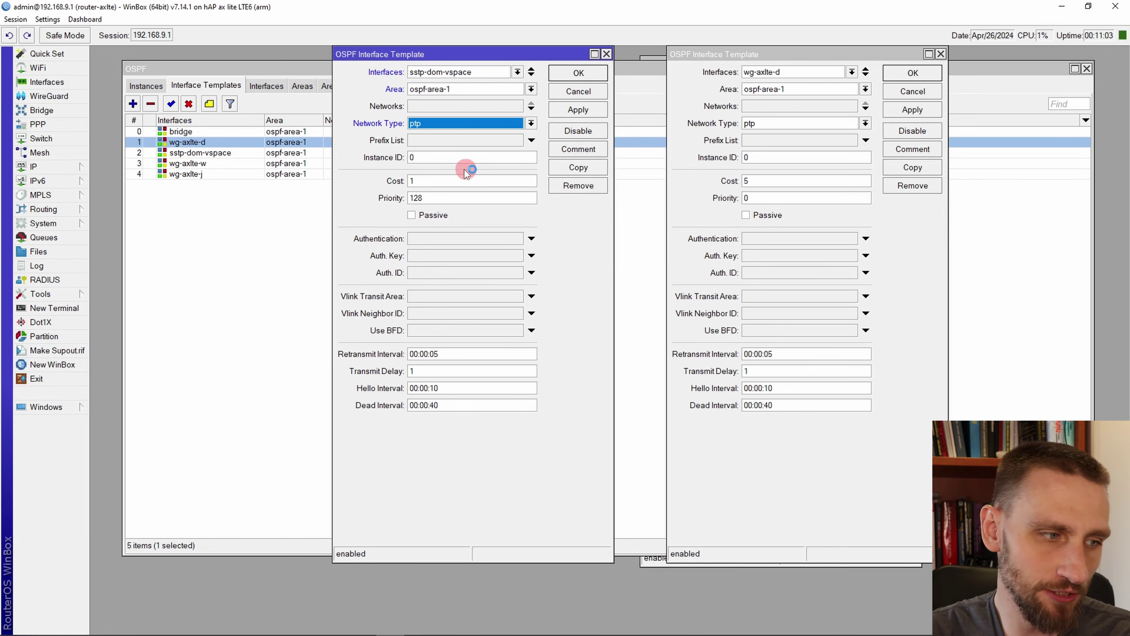
Change the new template's interface to ether4 and check its network type and cost.
{"action": "left_click", "coordinate": [459, 72]}
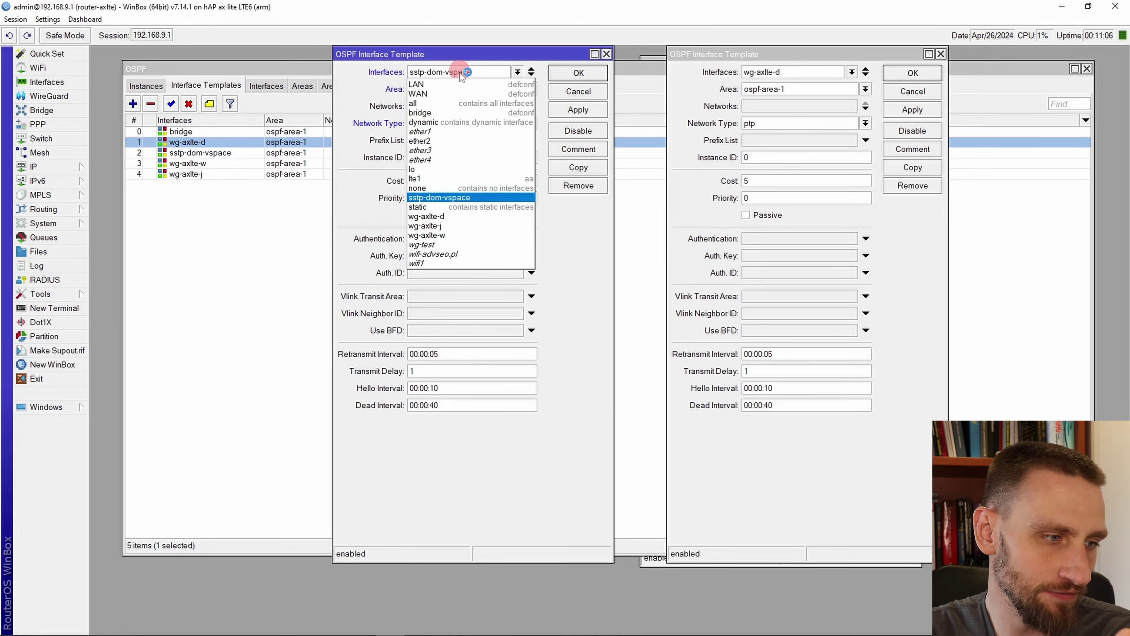
{"action": "left_click", "coordinate": [445, 158]}
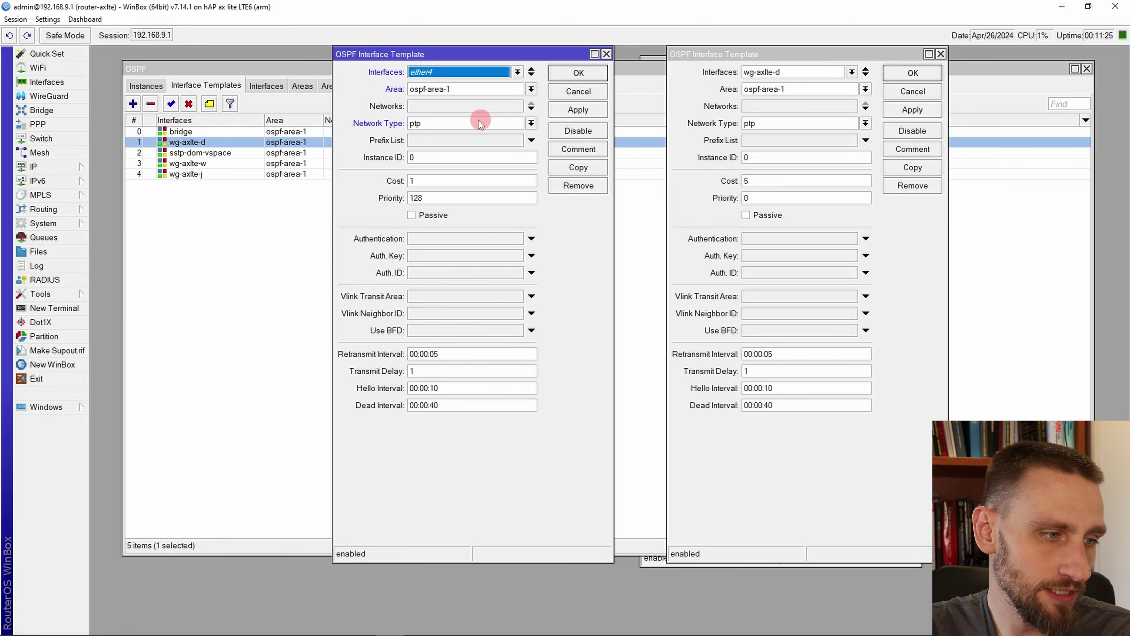
{"action": "left_click", "coordinate": [456, 124]}
{"action": "left_click", "coordinate": [455, 124]}
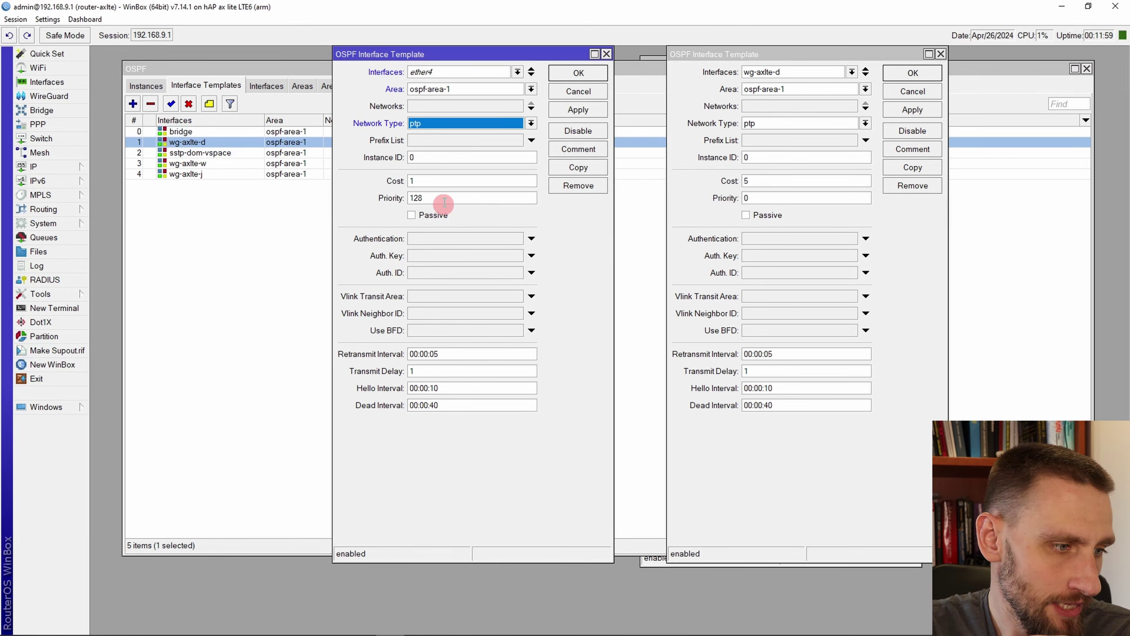
{"action": "left_click", "coordinate": [453, 181]}
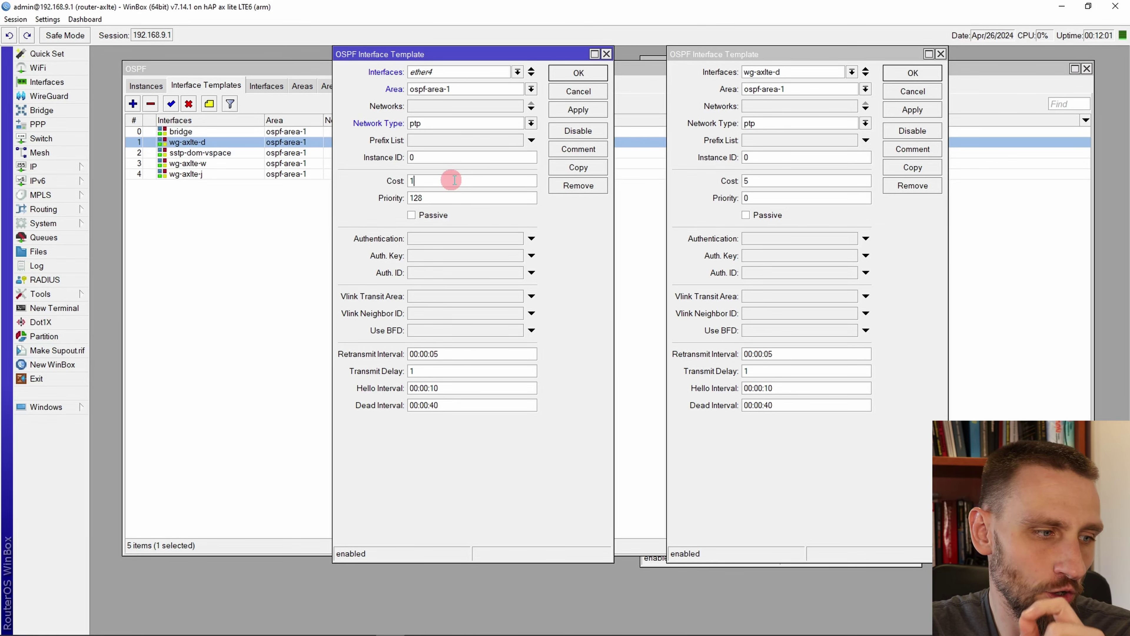
{"action": "left_click_drag", "start_coordinate": [403, 184], "coordinate": [512, 171]}
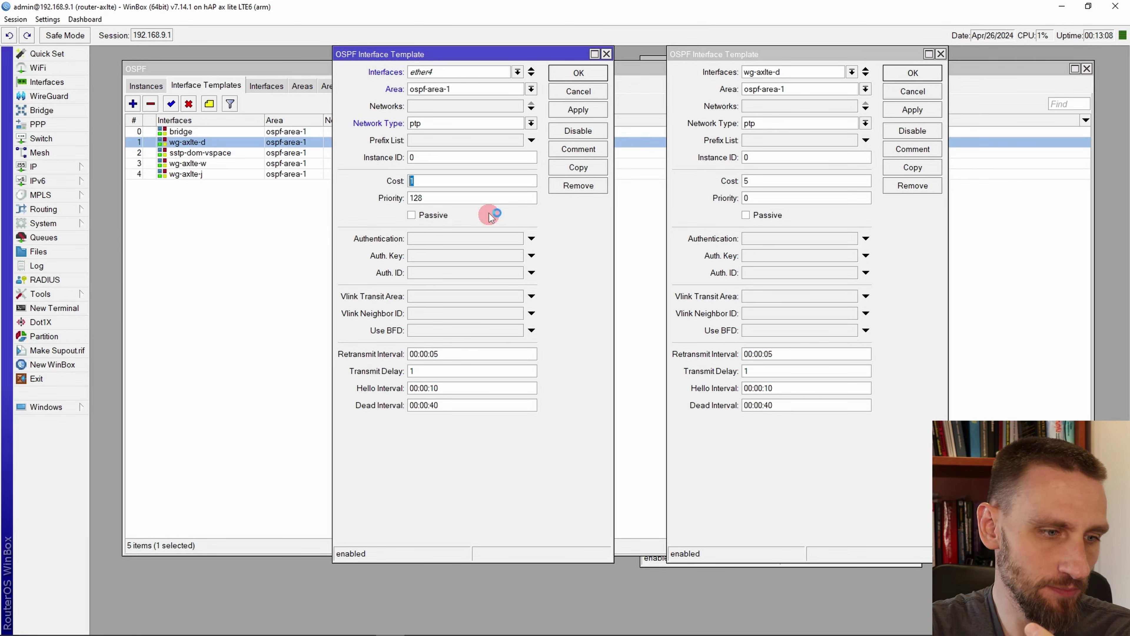
Compare the network types and costs of the WireGuard and SSTP tunnel templates in the interface template list.
{"action": "left_click_drag", "start_coordinate": [477, 57], "coordinate": [528, 221]}
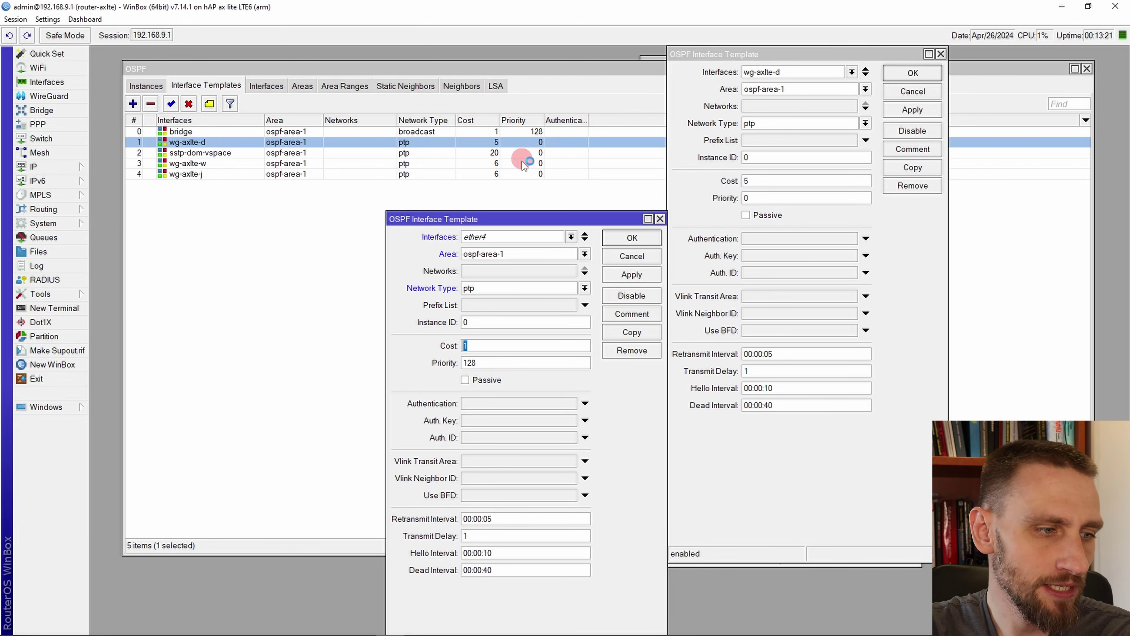
{"action": "left_click", "coordinate": [482, 153]}
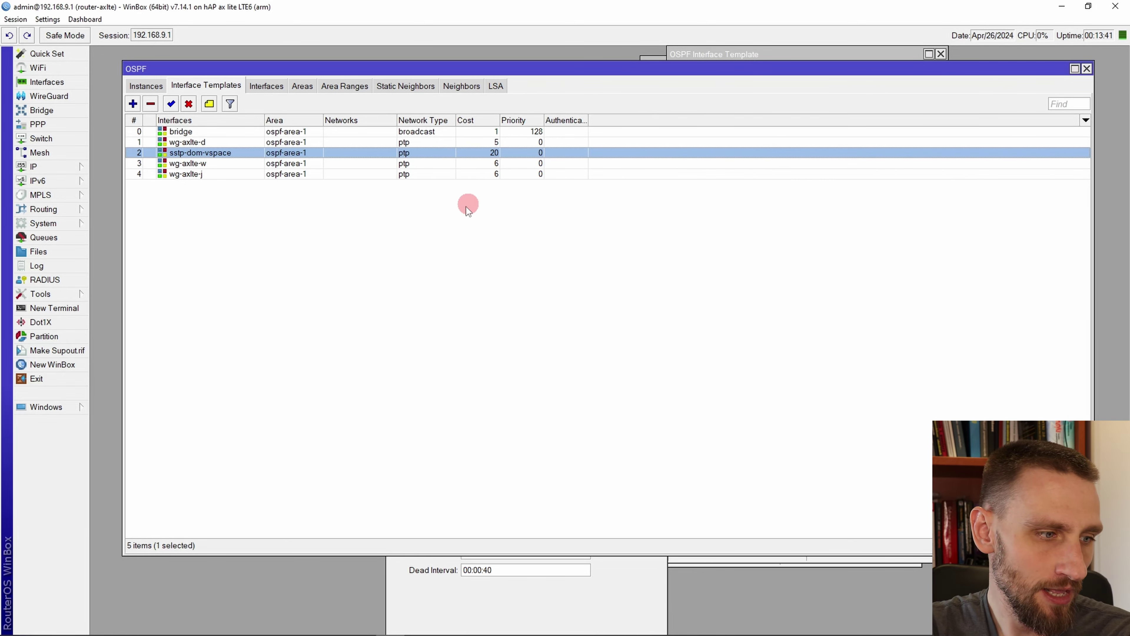
{"action": "left_click", "coordinate": [426, 142]}
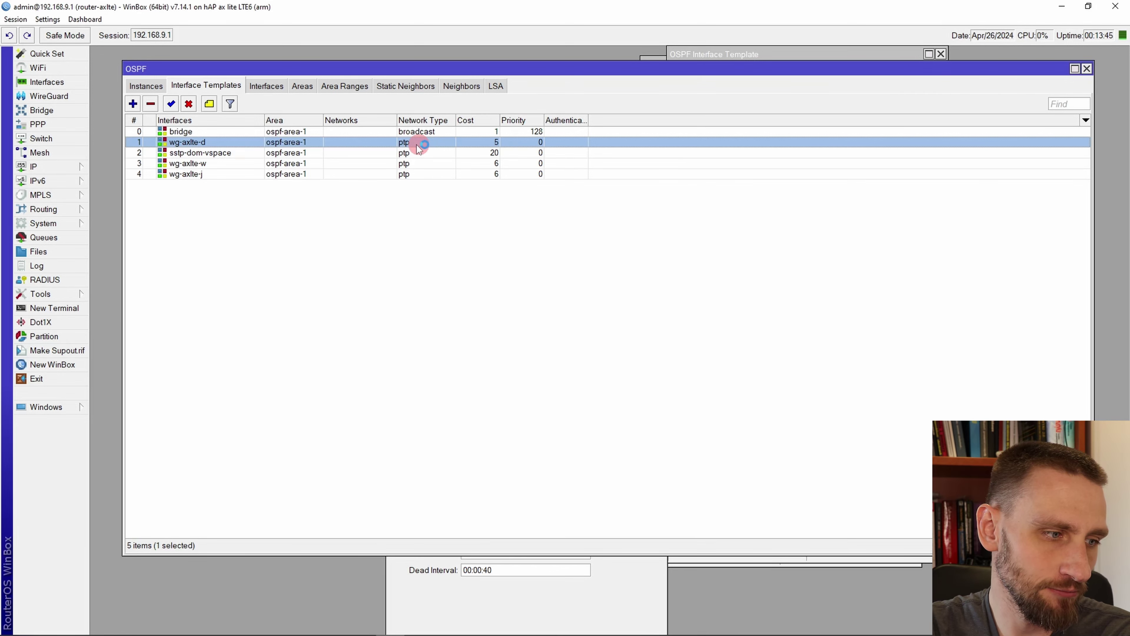
{"action": "left_click", "coordinate": [432, 164]}
{"action": "left_click", "coordinate": [425, 174]}
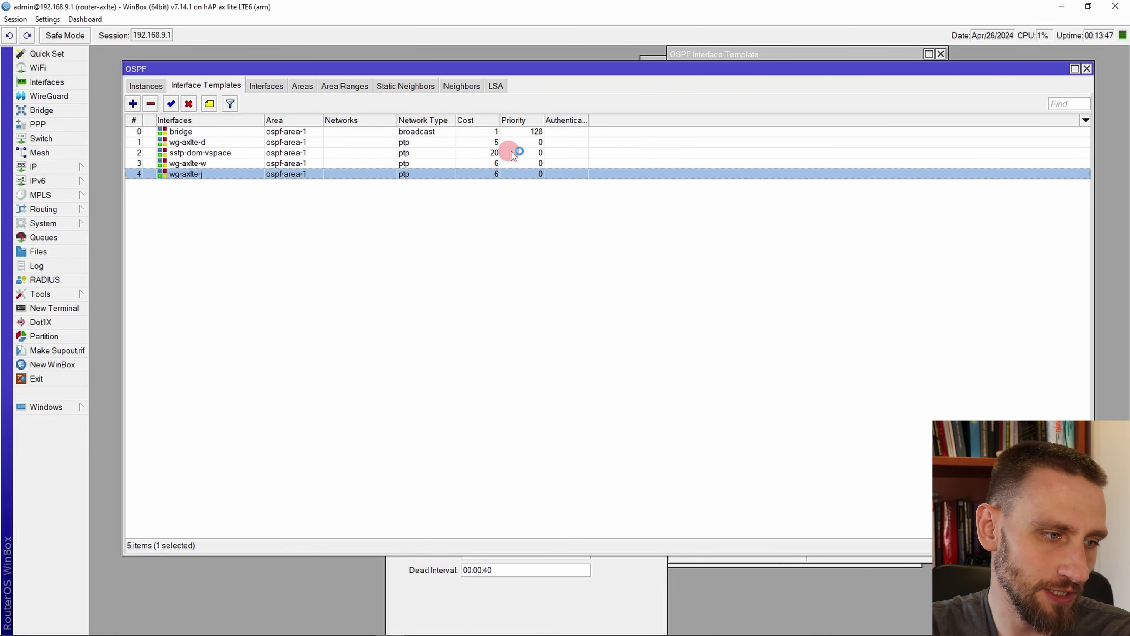
{"action": "left_click", "coordinate": [498, 143]}
{"action": "left_click", "coordinate": [491, 162]}
{"action": "left_click", "coordinate": [486, 173]}
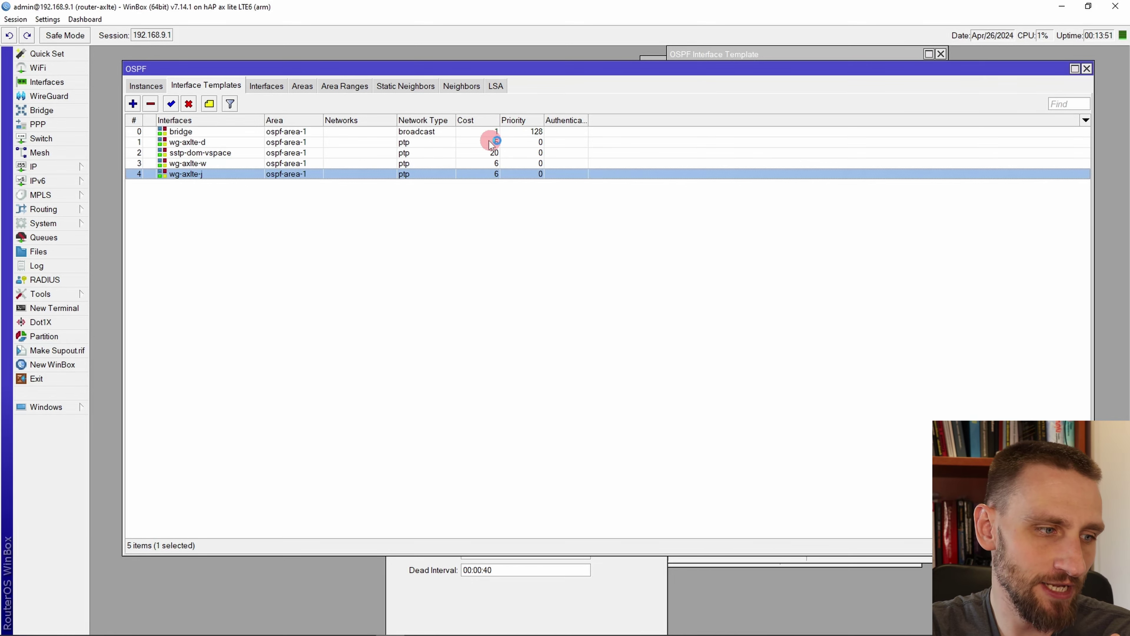
{"action": "left_click", "coordinate": [492, 142]}
{"action": "left_click", "coordinate": [491, 162]}
{"action": "left_click", "coordinate": [485, 174]}
{"action": "left_click", "coordinate": [485, 167]}
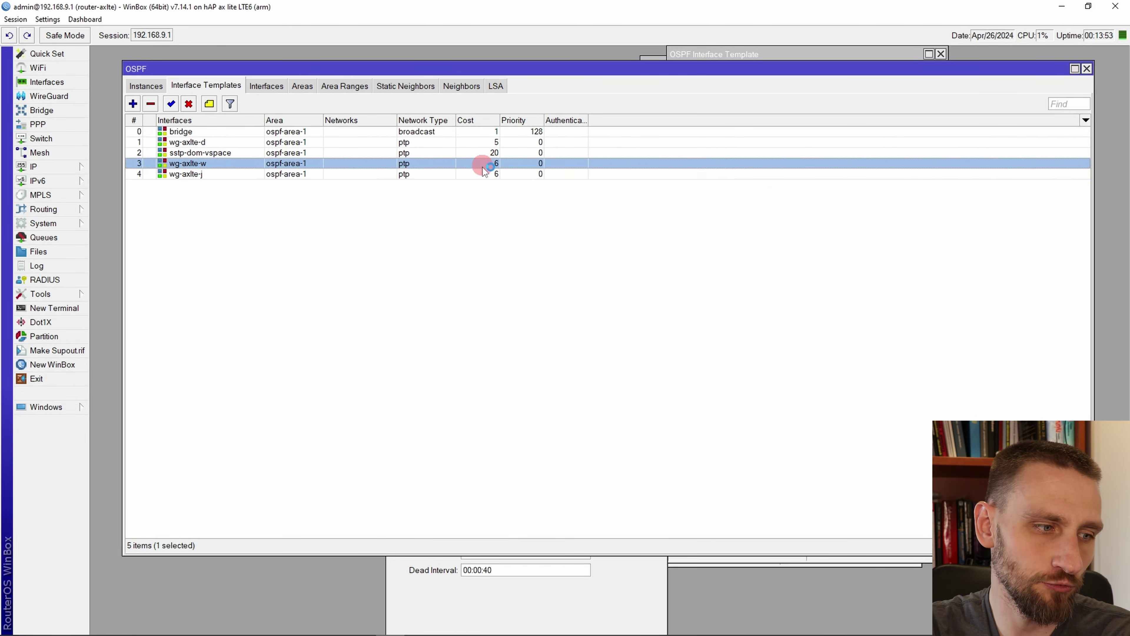
{"action": "left_click", "coordinate": [479, 177]}
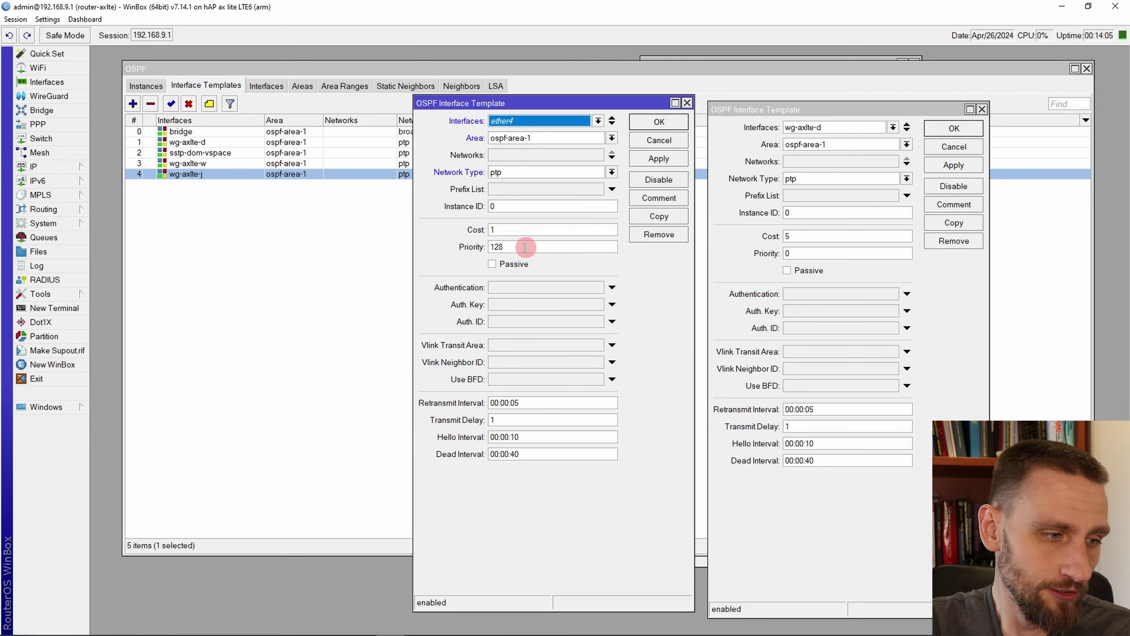
Compare the priority of the new ether4 template with that of the wg-axlte-d template.
{"action": "left_click_drag", "start_coordinate": [526, 247], "coordinate": [488, 247]}
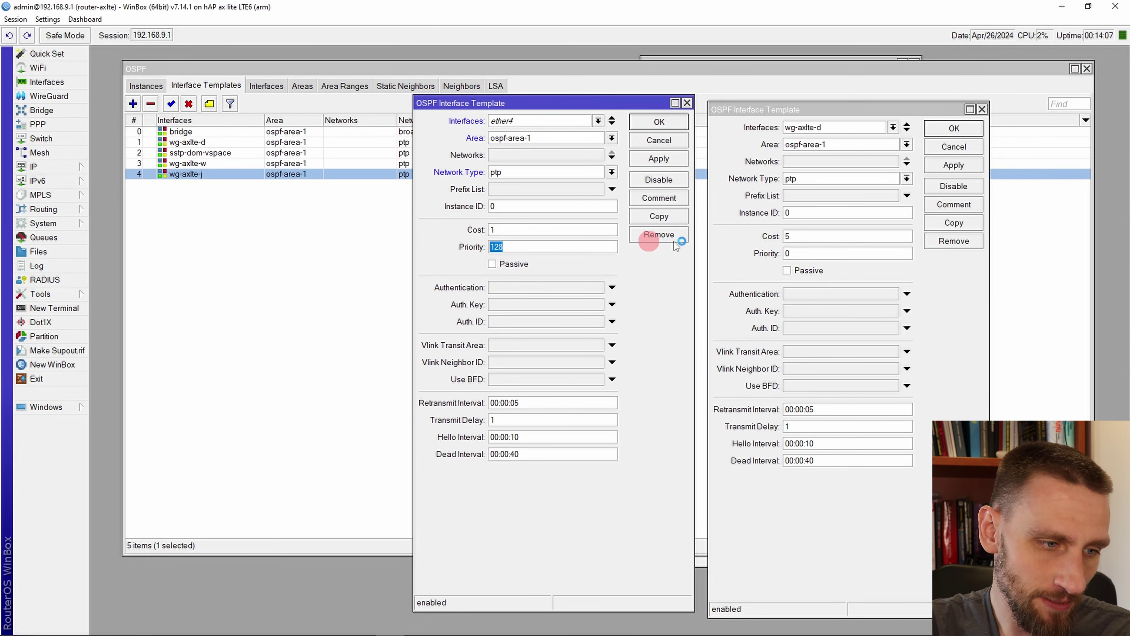
{"action": "left_click_drag", "start_coordinate": [814, 253], "coordinate": [776, 253]}
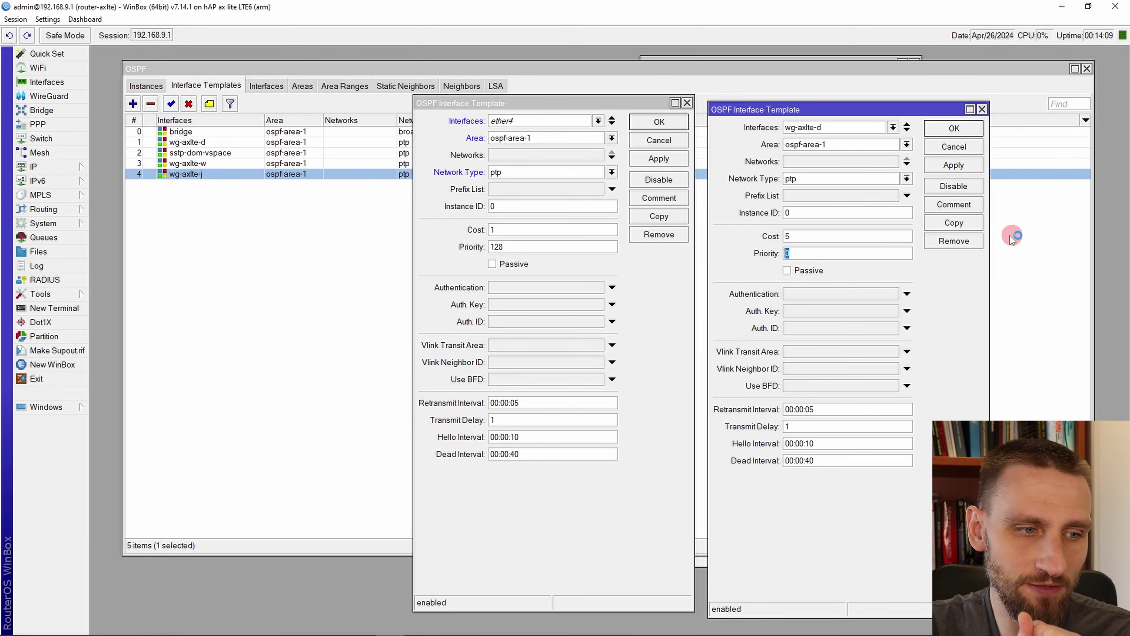
{"action": "left_click_drag", "start_coordinate": [799, 113], "coordinate": [820, 83]}
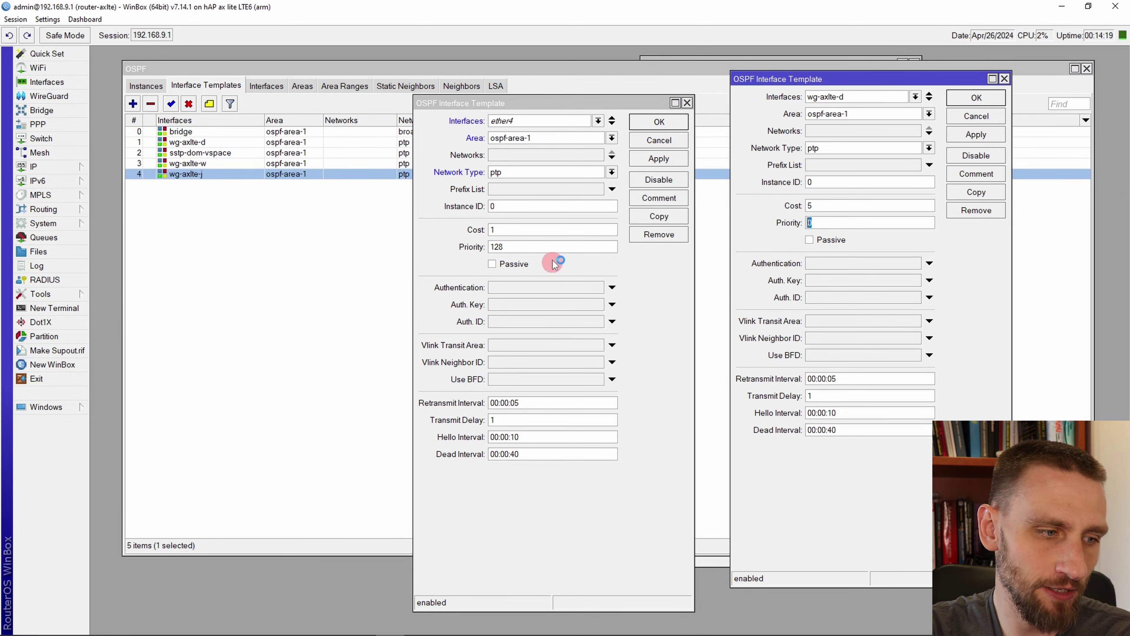
{"action": "double_click", "coordinate": [523, 247]}
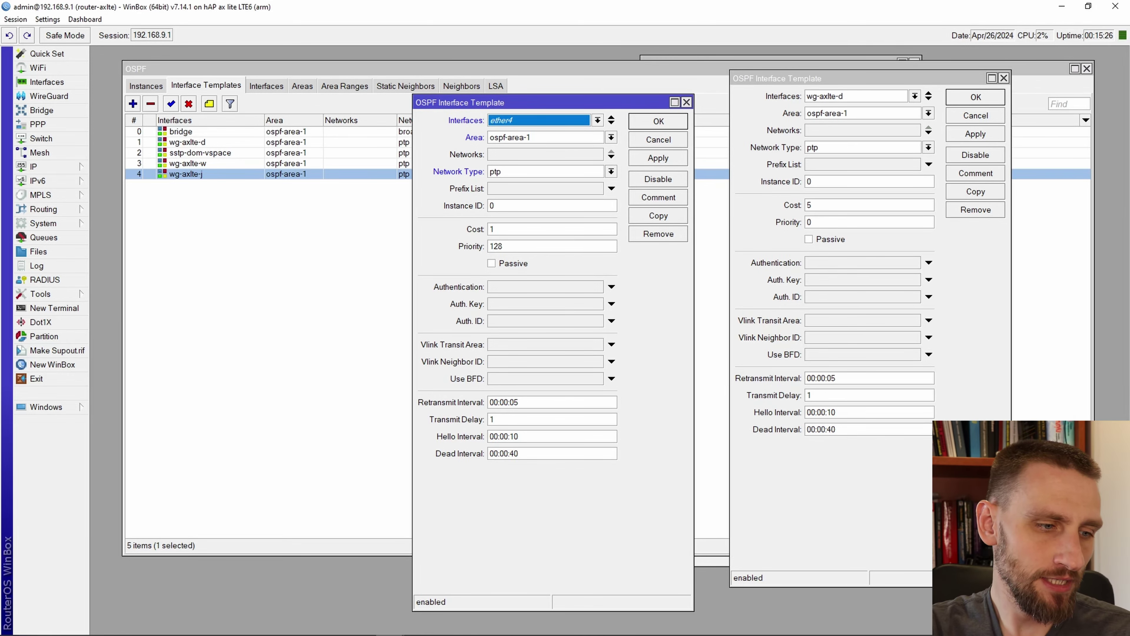
{"action": "double_click", "coordinate": [828, 225]}
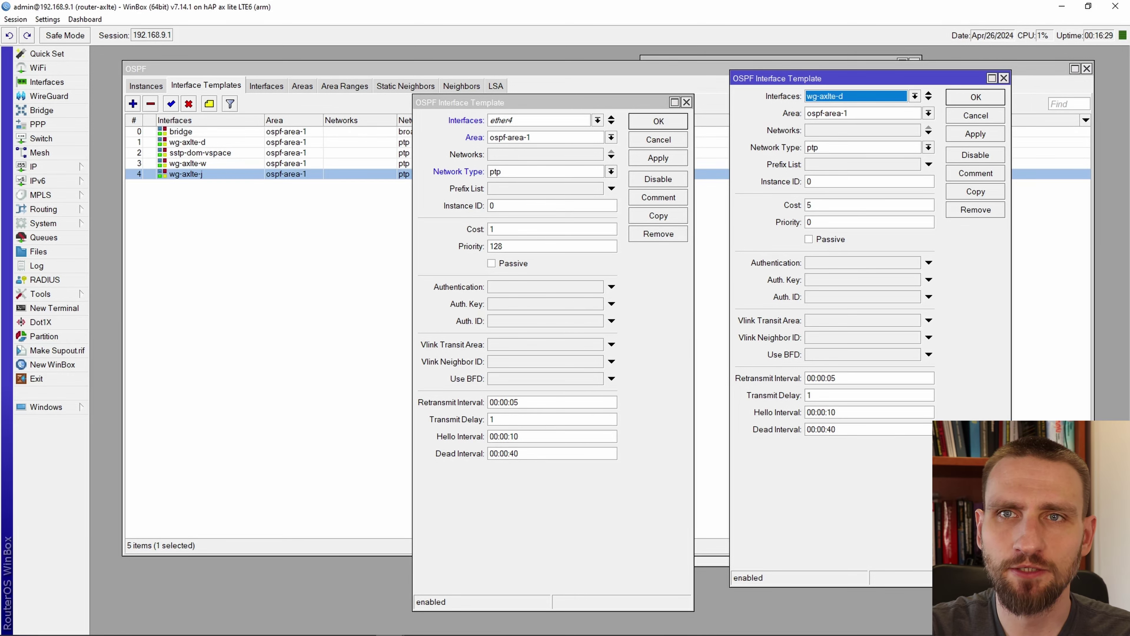
{"action": "left_click", "coordinate": [582, 291]}
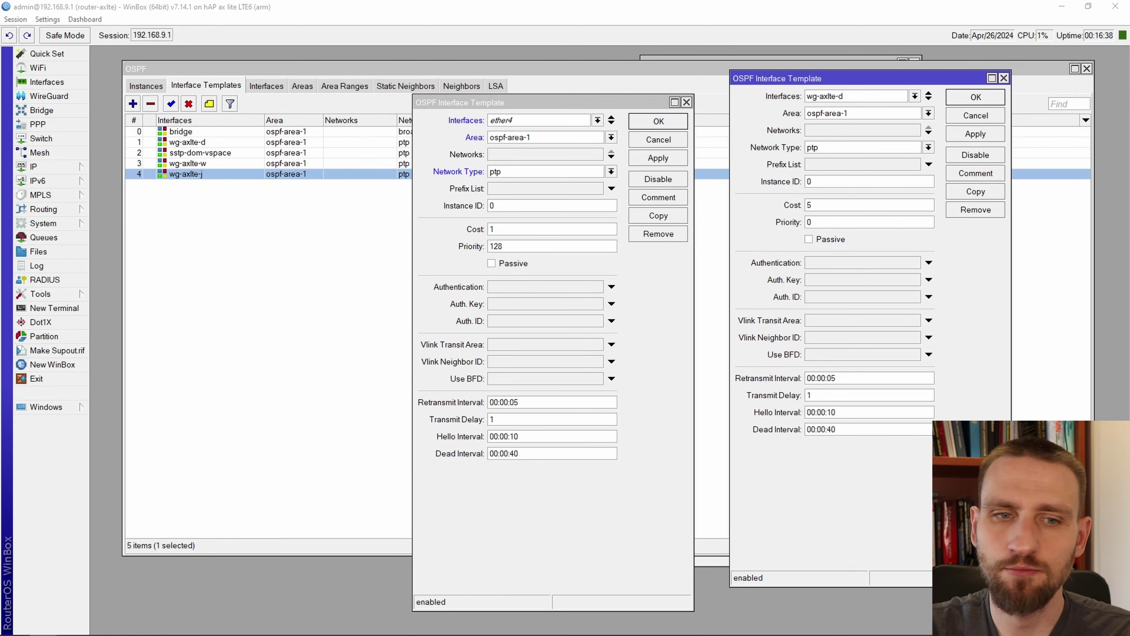
{"action": "left_click", "coordinate": [800, 258]}
{"action": "left_click", "coordinate": [366, 415]}
{"action": "left_click", "coordinate": [630, 395]}
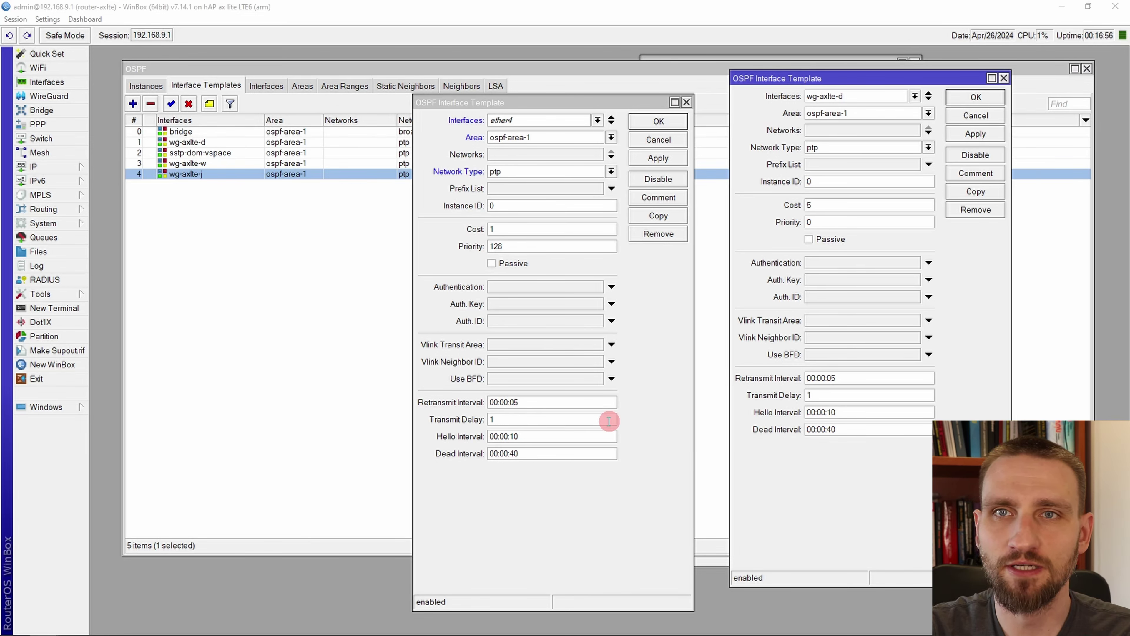
Discard the new ether4 interface template and close the wg-axlte-d template.
{"action": "left_click", "coordinate": [926, 80]}
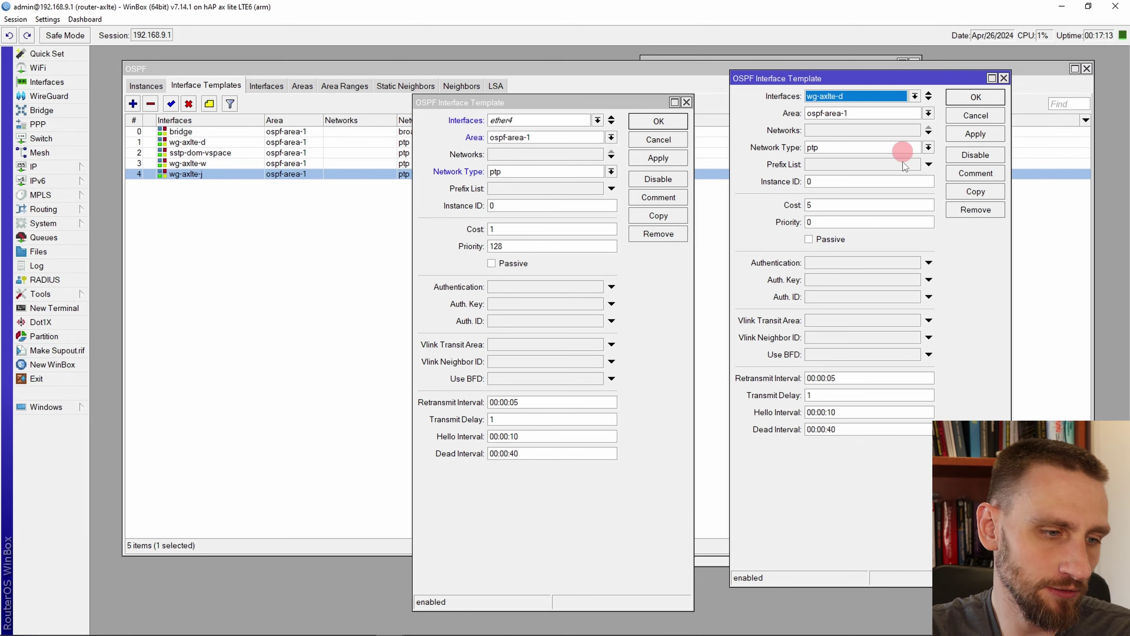
{"action": "left_click", "coordinate": [845, 280]}
{"action": "left_click", "coordinate": [645, 111]}
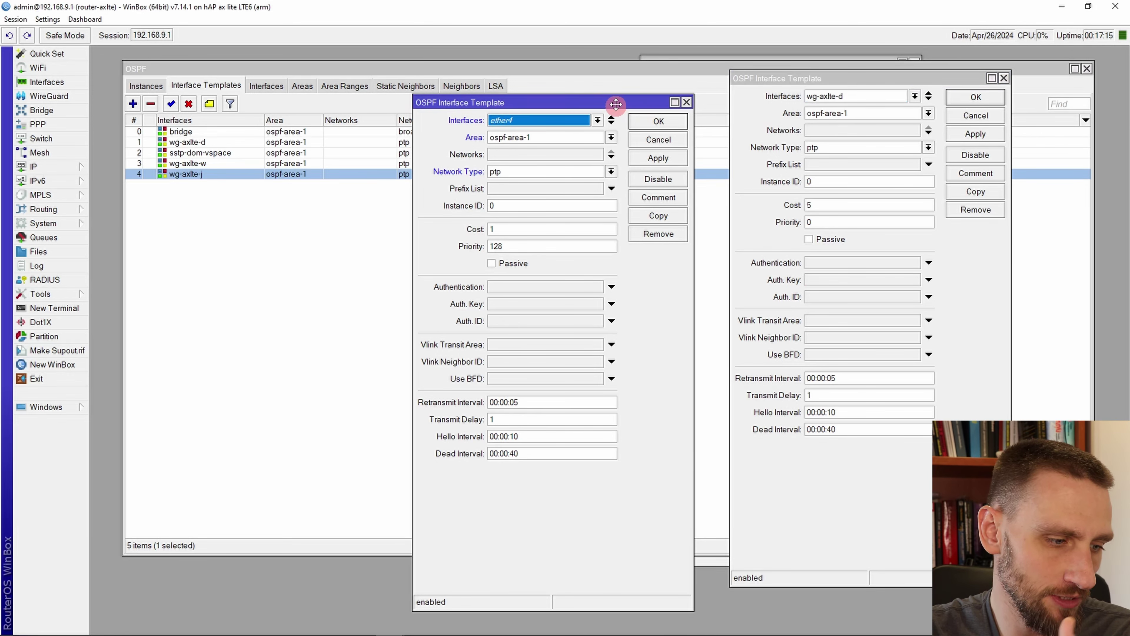
{"action": "left_click_drag", "start_coordinate": [618, 106], "coordinate": [594, 105]}
{"action": "left_click", "coordinate": [660, 103]}
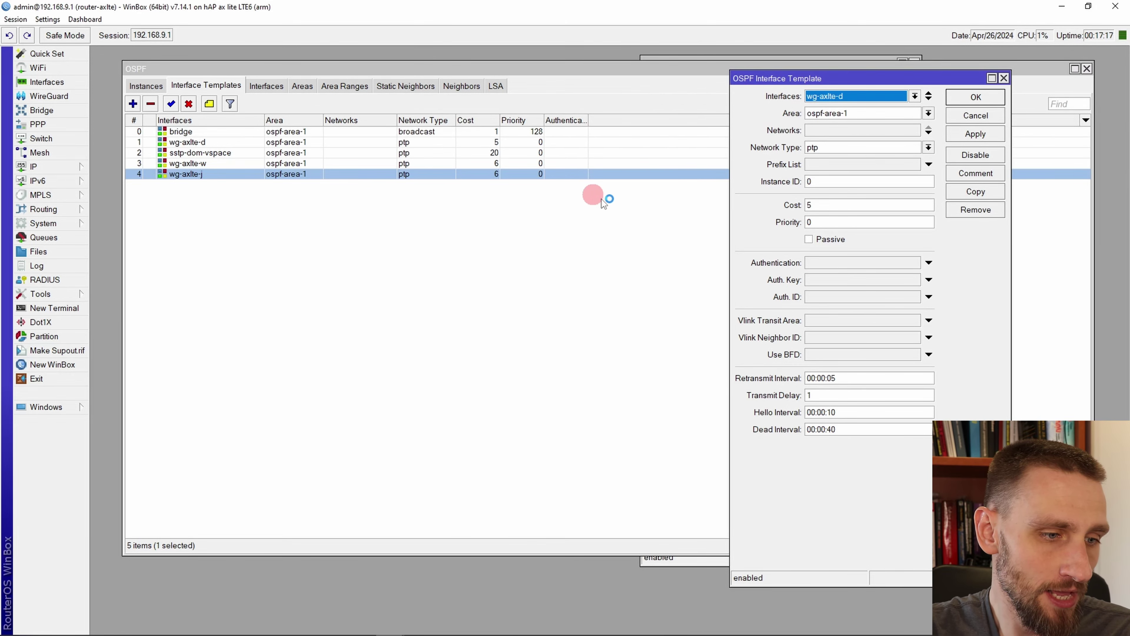
{"action": "left_click", "coordinate": [979, 96]}
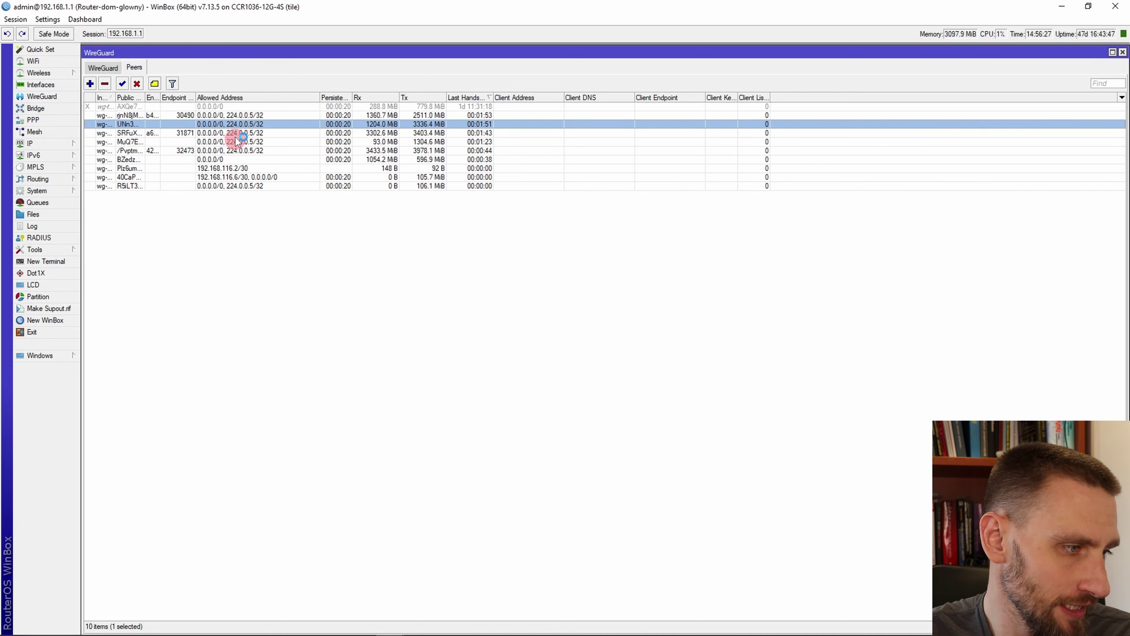
Examine the allowed addresses of the WireGuard peers on the Router-dom-glowny router.
{"action": "left_click", "coordinate": [231, 126]}
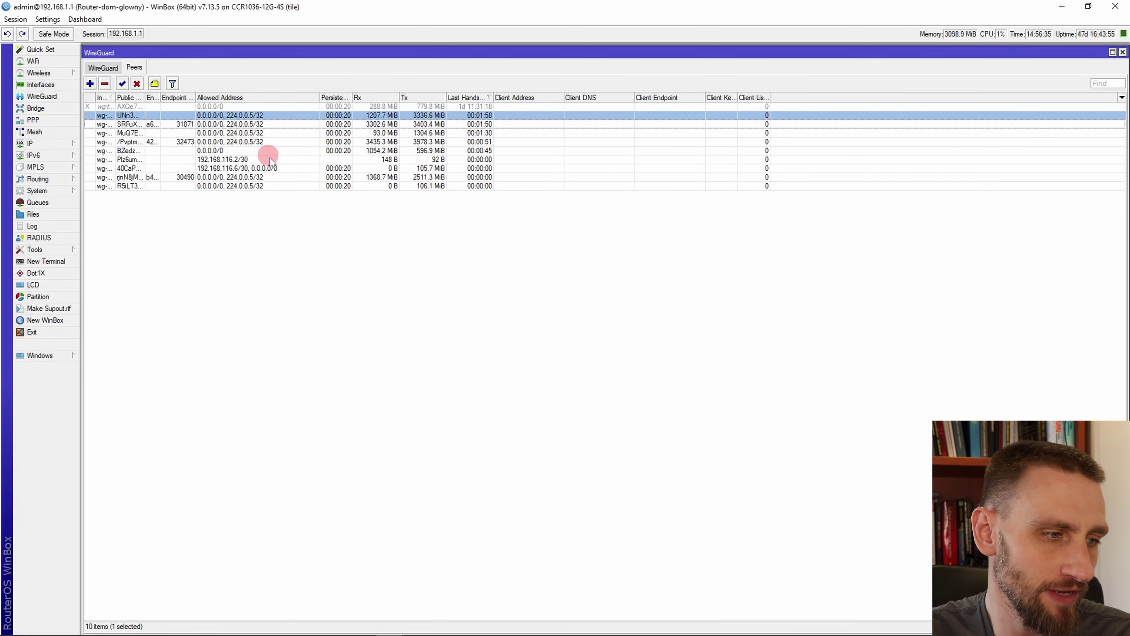
{"action": "left_click", "coordinate": [258, 117]}
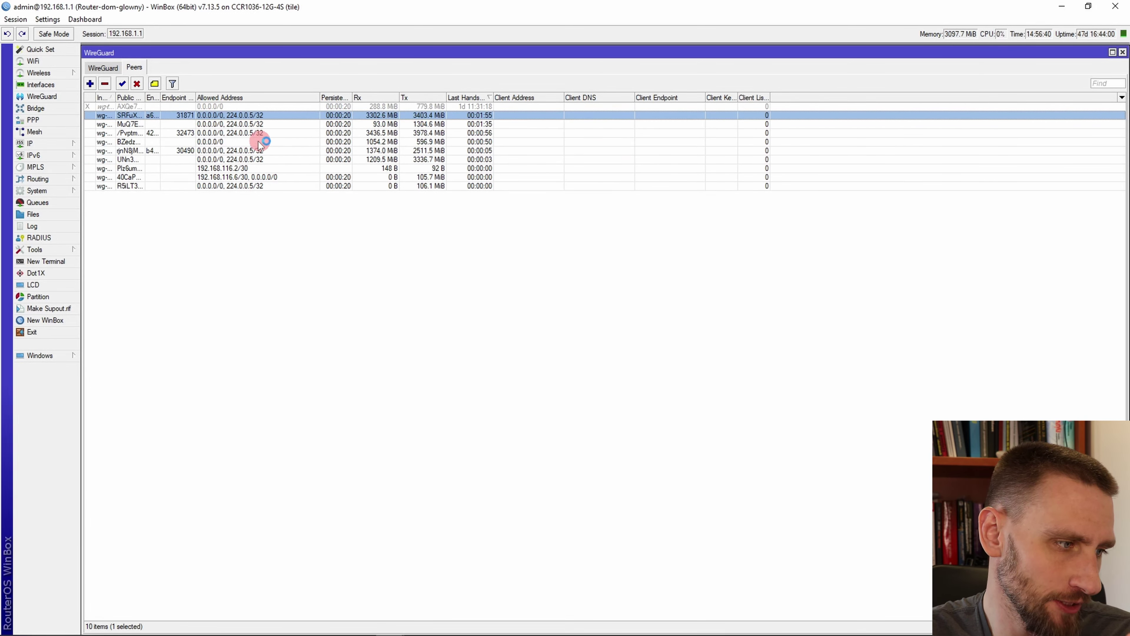
{"action": "left_click", "coordinate": [234, 142]}
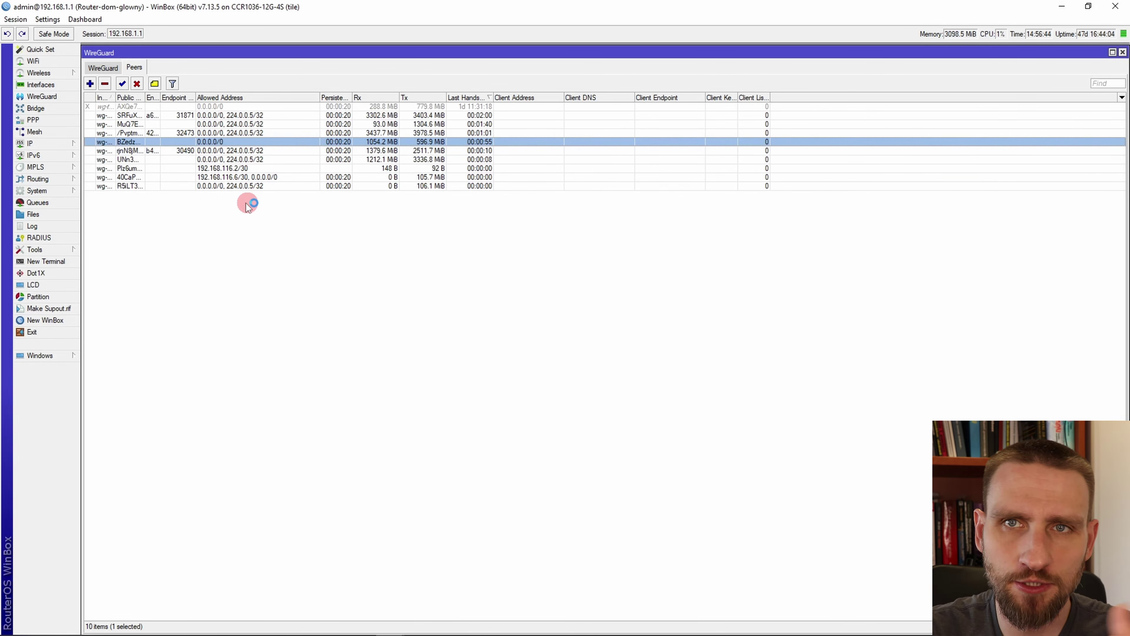
{"action": "left_click", "coordinate": [327, 125]}
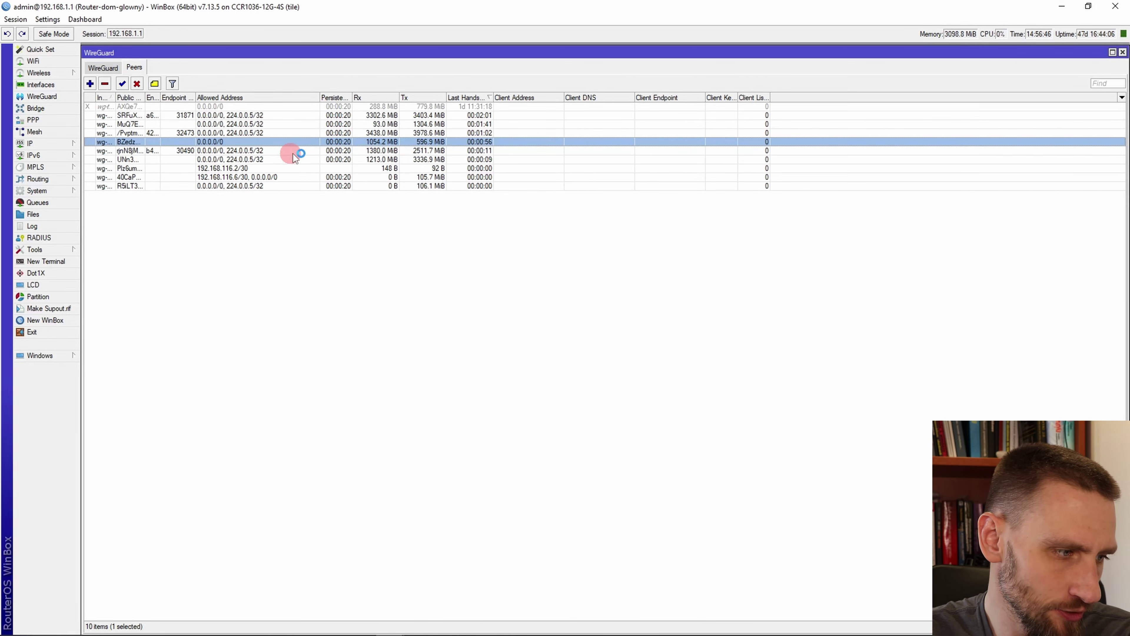
{"action": "left_click", "coordinate": [249, 133]}
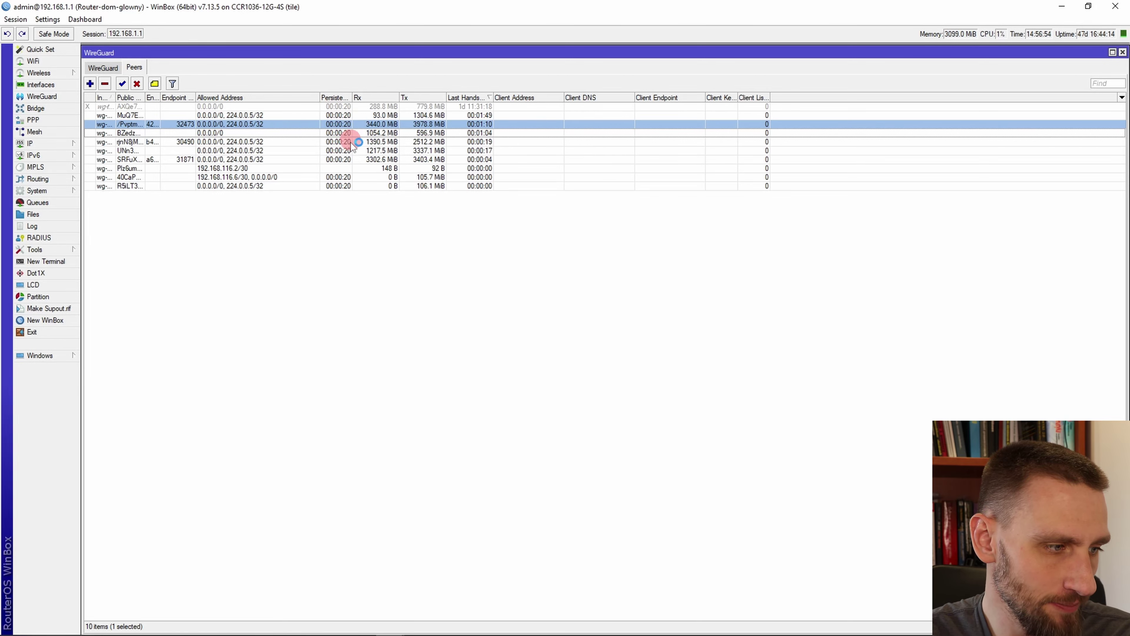
{"action": "double_click", "coordinate": [264, 126]}
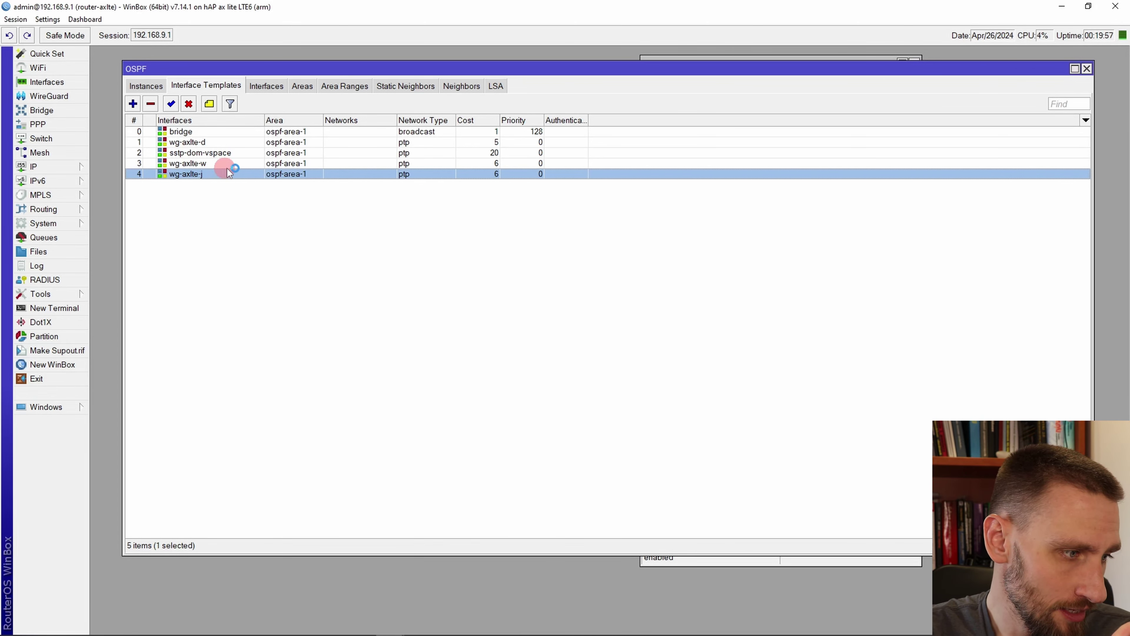
Set the cost of the sstp-dom-vspace OSPF interface template to 5.
{"action": "left_click", "coordinate": [200, 142]}
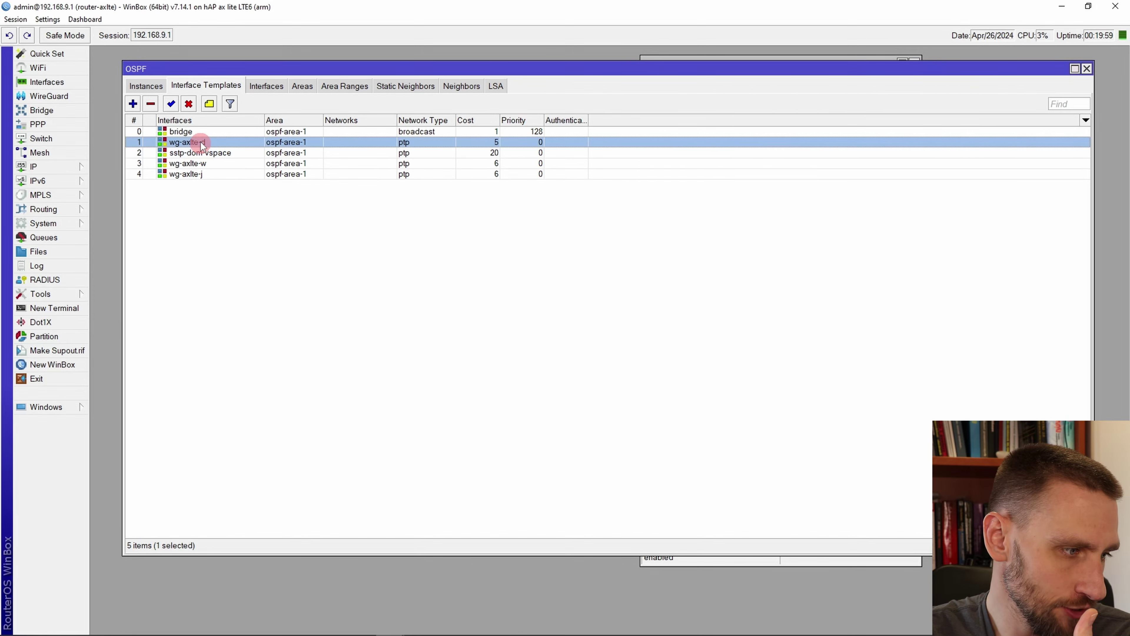
{"action": "left_click", "coordinate": [198, 156]}
{"action": "double_click", "coordinate": [237, 157]}
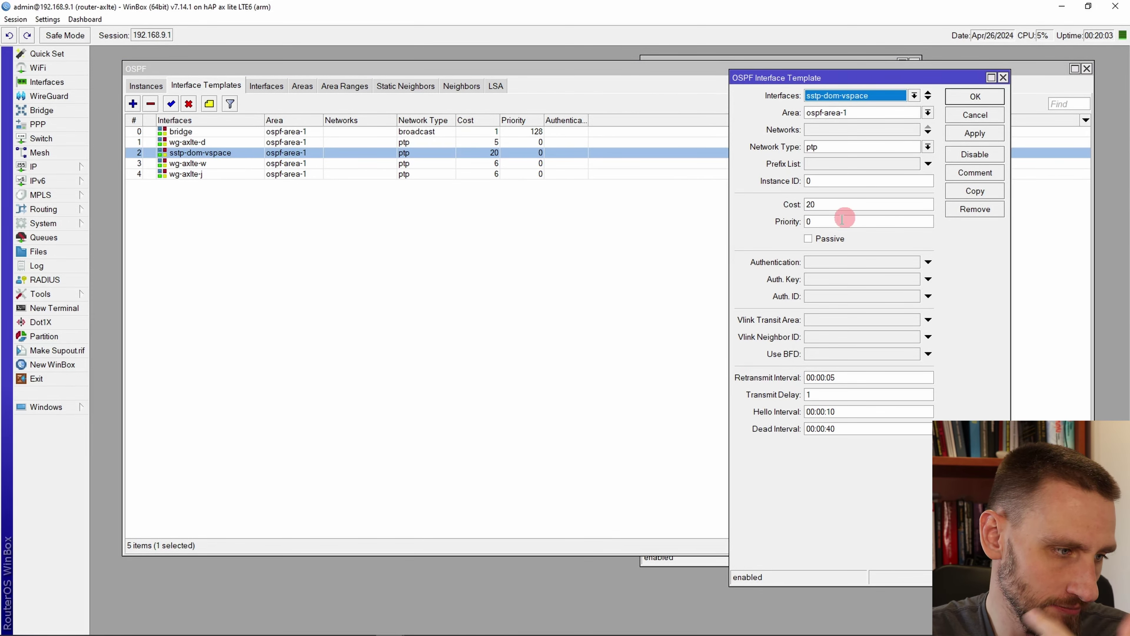
{"action": "left_click", "coordinate": [830, 208]}
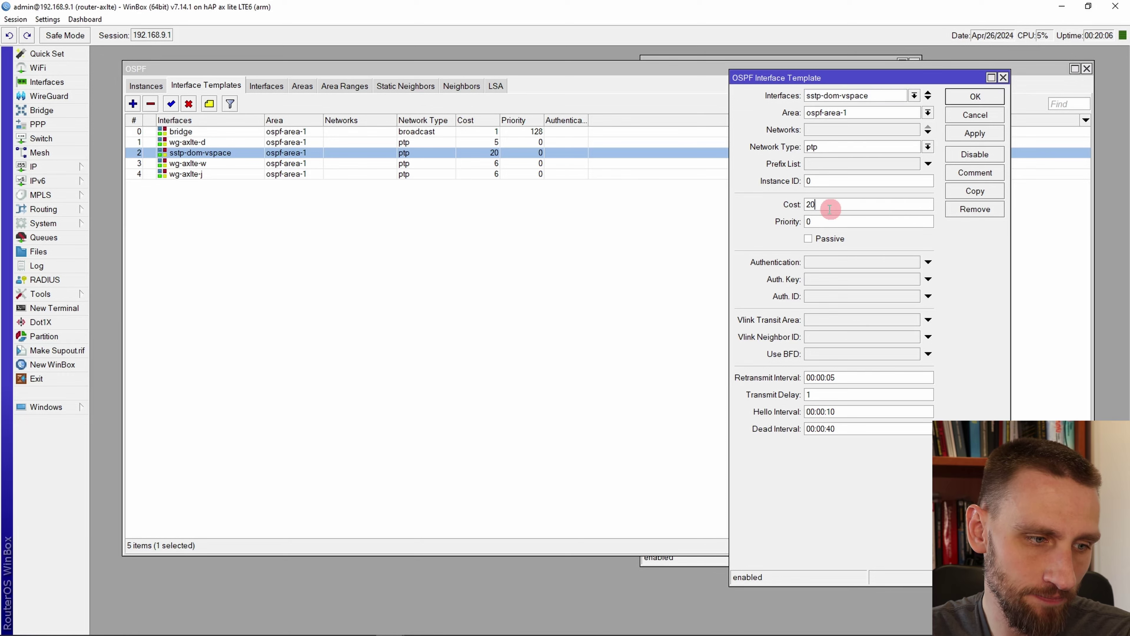
{"action": "double_click", "coordinate": [830, 207]}
{"action": "type", "text": "5"}
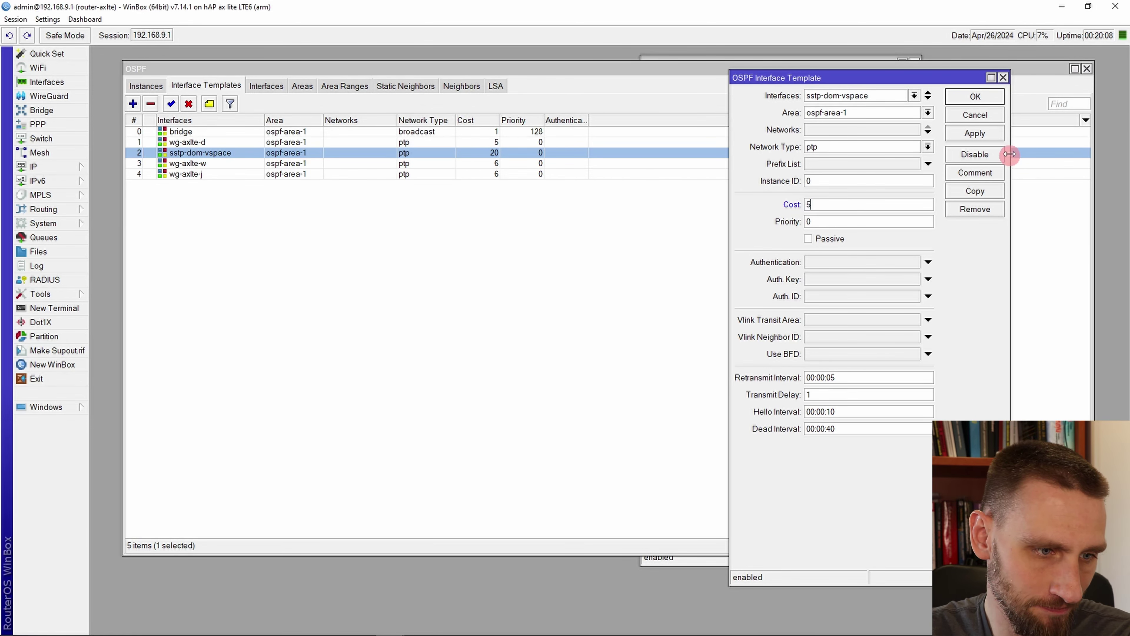
{"action": "left_click", "coordinate": [975, 133]}
{"action": "left_click", "coordinate": [976, 97]}
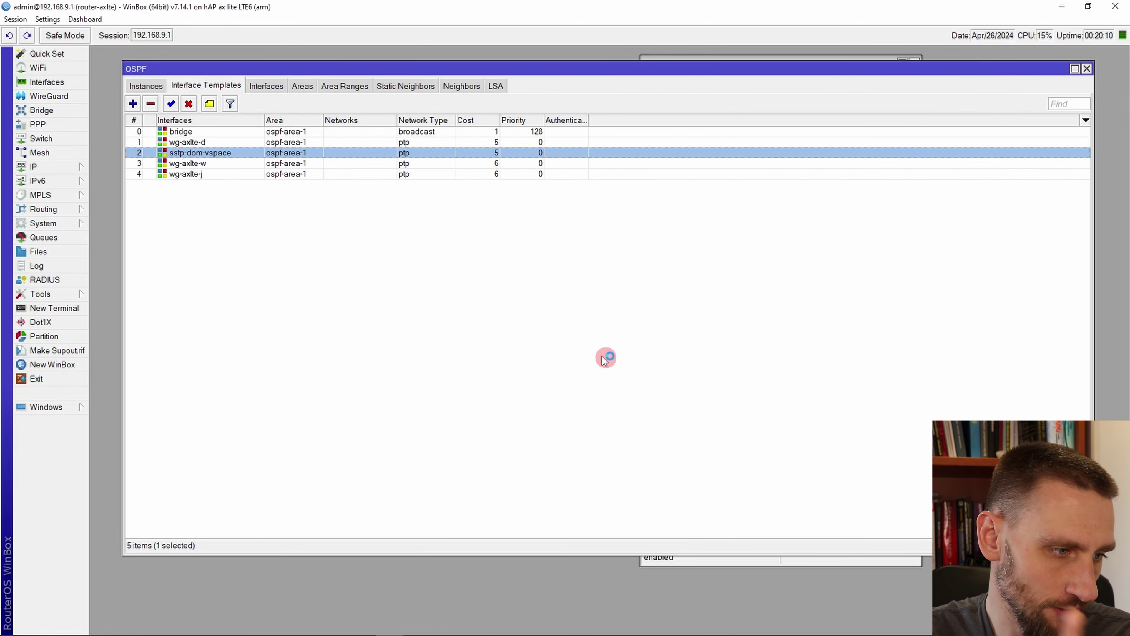
Run a TCP receive bandwidth test against 192.168.1.1 alongside the wg-axlte-d and sstp-dom-vspace traffic graphs.
{"action": "left_click", "coordinate": [69, 293]}
{"action": "left_click", "coordinate": [125, 309]}
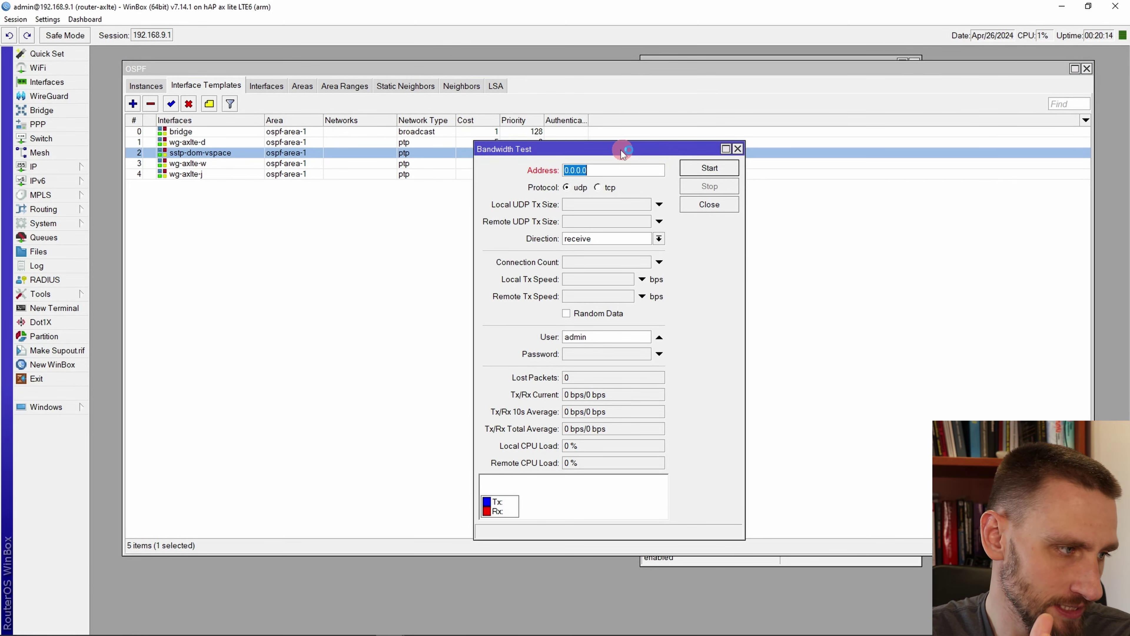
{"action": "left_click", "coordinate": [47, 19]}
{"action": "left_click", "coordinate": [699, 273]}
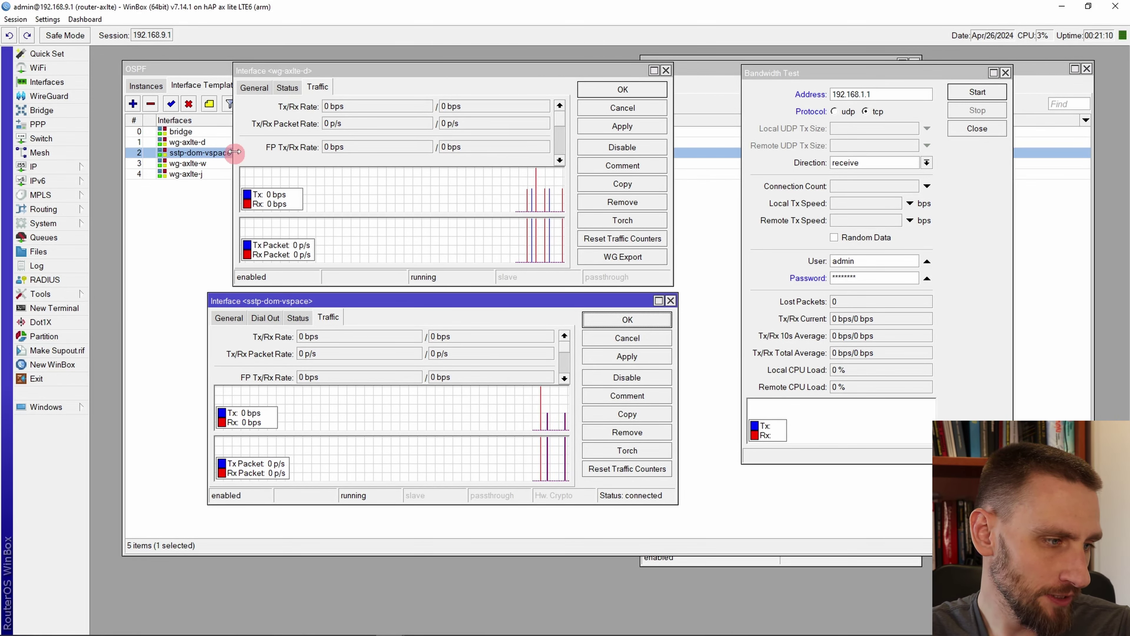
{"action": "left_click_drag", "start_coordinate": [234, 141], "coordinate": [209, 147]}
{"action": "left_click", "coordinate": [463, 77]}
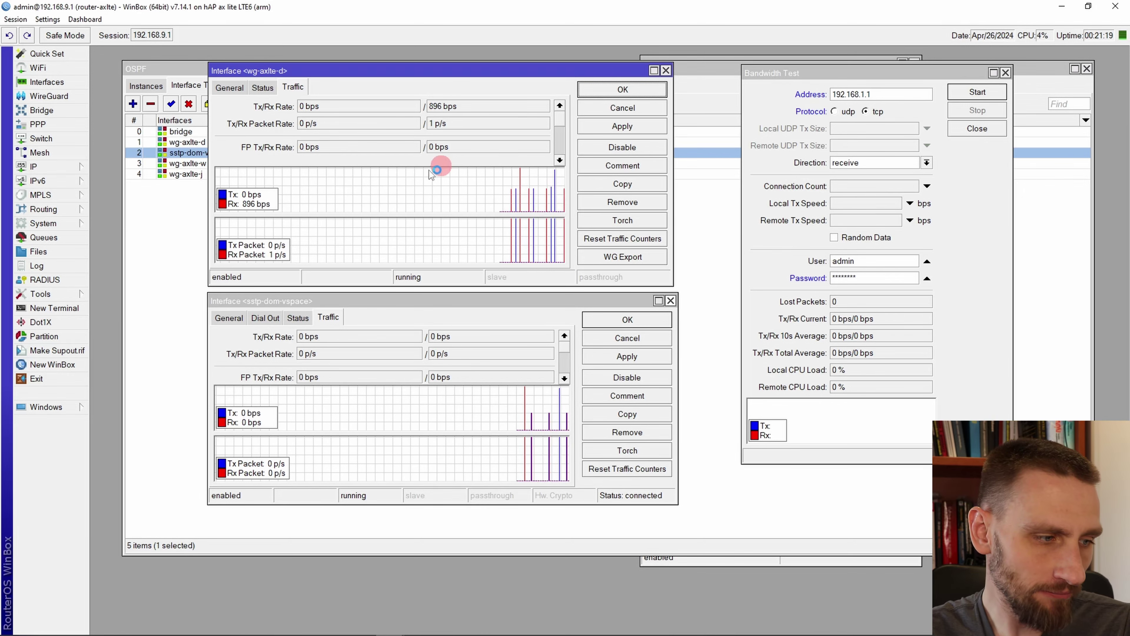
{"action": "left_click", "coordinate": [977, 92]}
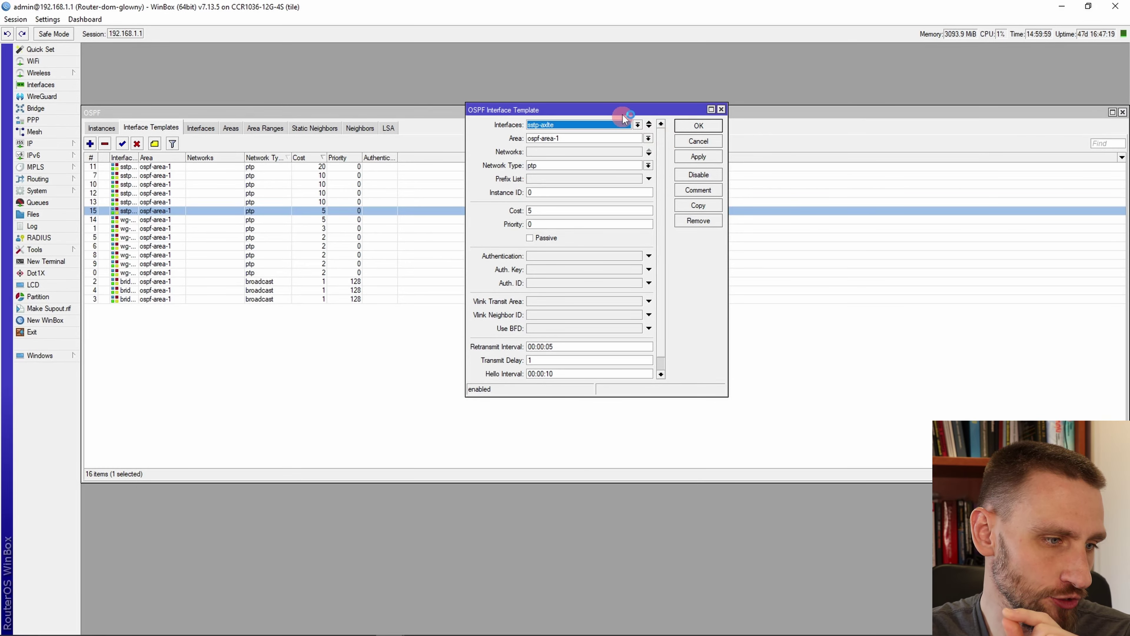
Check the cost of the sstp-axlte template against the WireGuard template with the same cost on the Router-dom-glowny router.
{"action": "left_click_drag", "start_coordinate": [623, 111], "coordinate": [571, 97]}
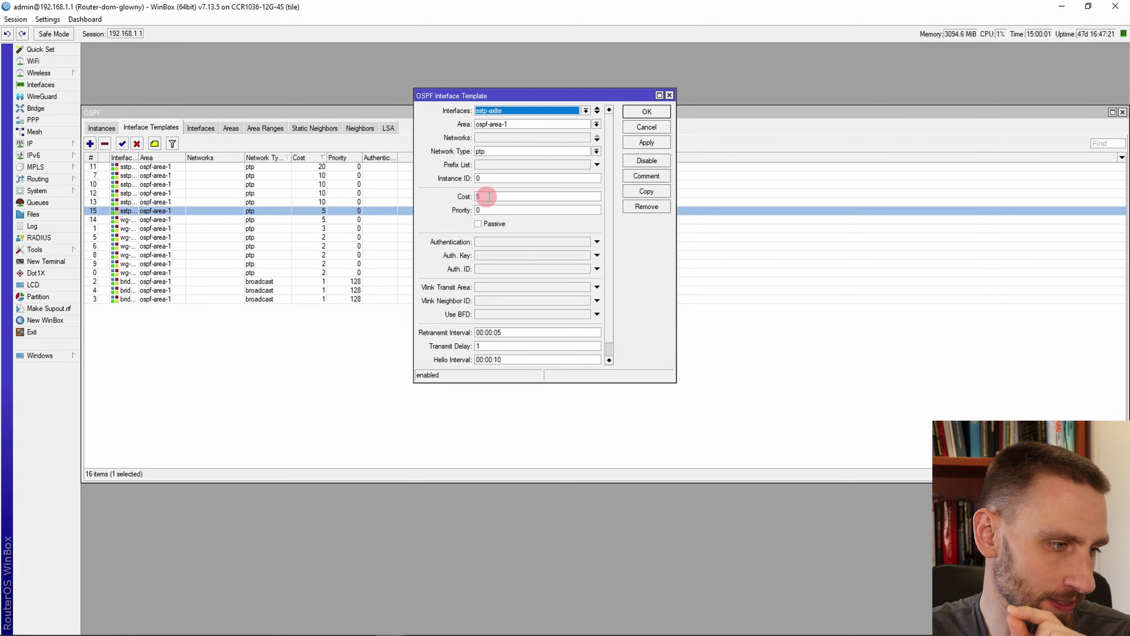
{"action": "double_click", "coordinate": [138, 219]}
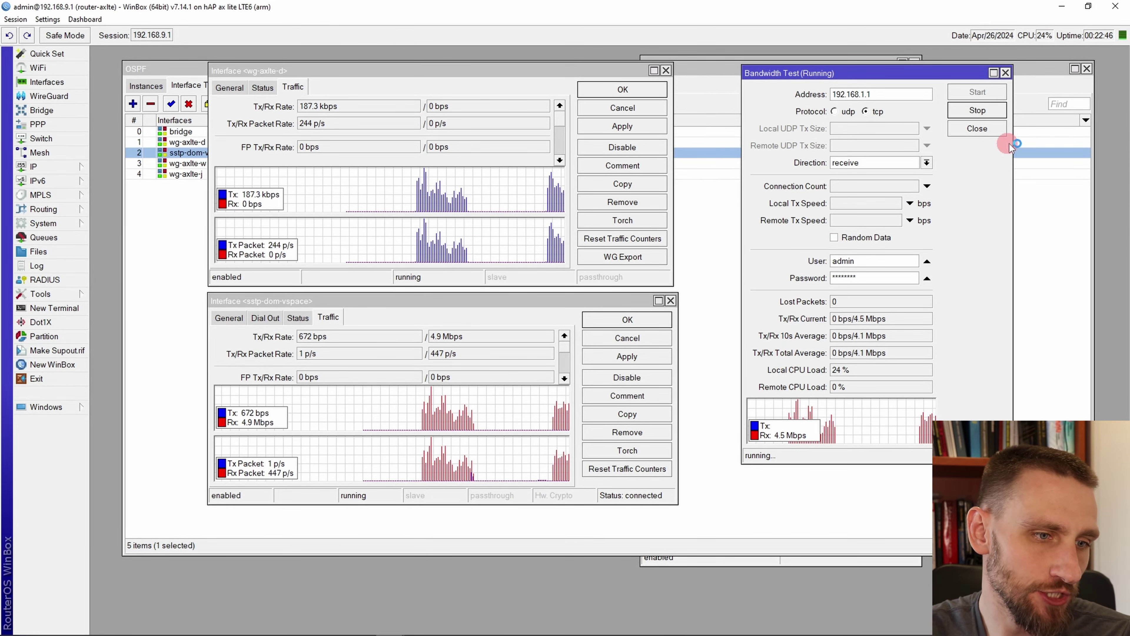
Stop the receive test on router-axlte and measure the bandwidth to 192.168.1.1 in the send direction.
{"action": "left_click", "coordinate": [977, 110]}
{"action": "left_click", "coordinate": [871, 163]}
{"action": "left_click", "coordinate": [855, 196]}
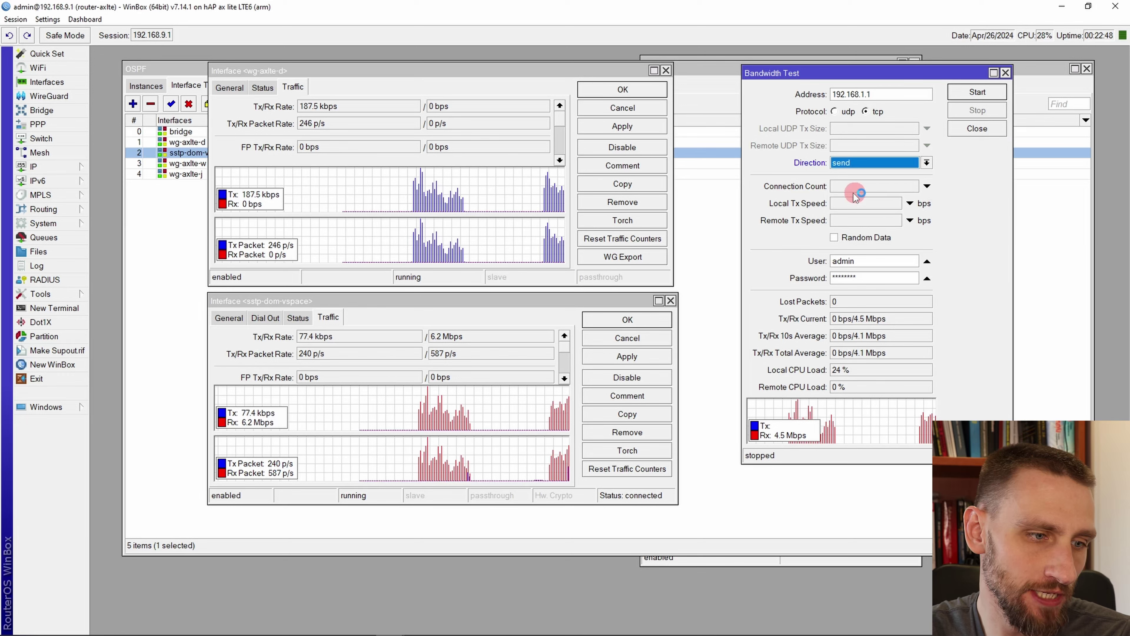
{"action": "left_click", "coordinate": [977, 92]}
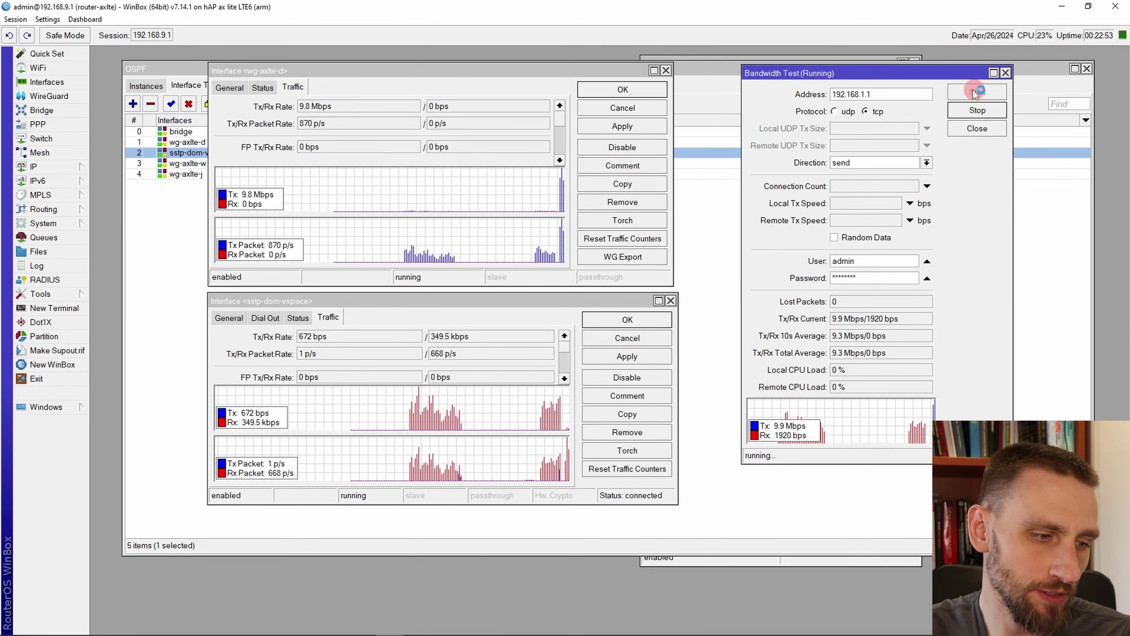
{"action": "left_click", "coordinate": [997, 111]}
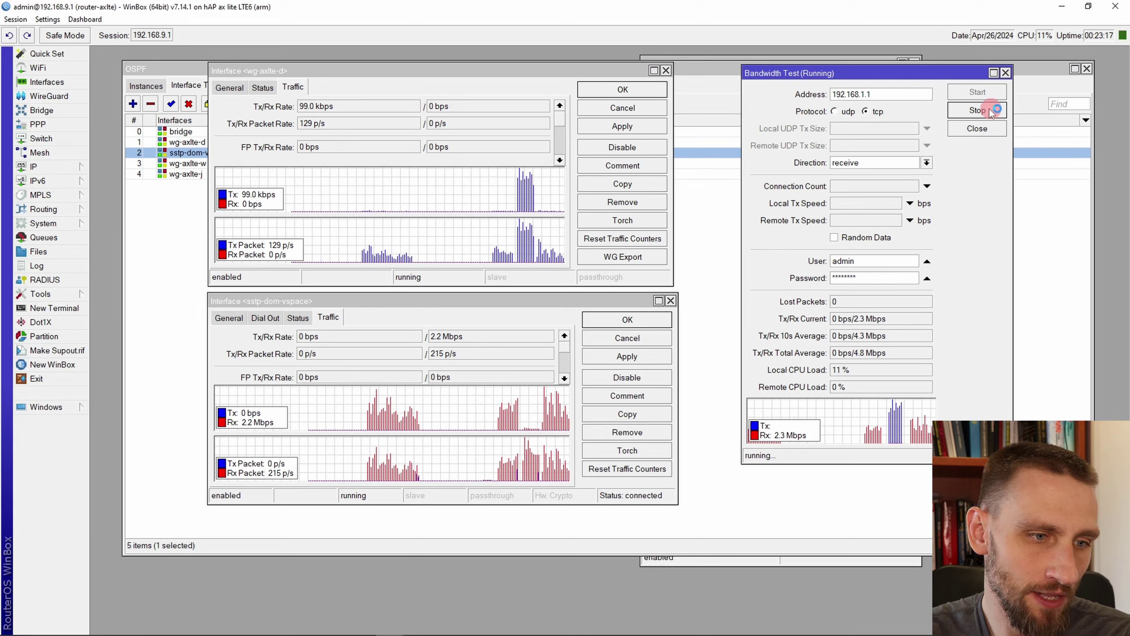
Stop the repeated receive test and measure the bandwidth to 192.168.1.1 with the direction set to both.
{"action": "left_click", "coordinate": [979, 110]}
{"action": "left_click", "coordinate": [866, 166]}
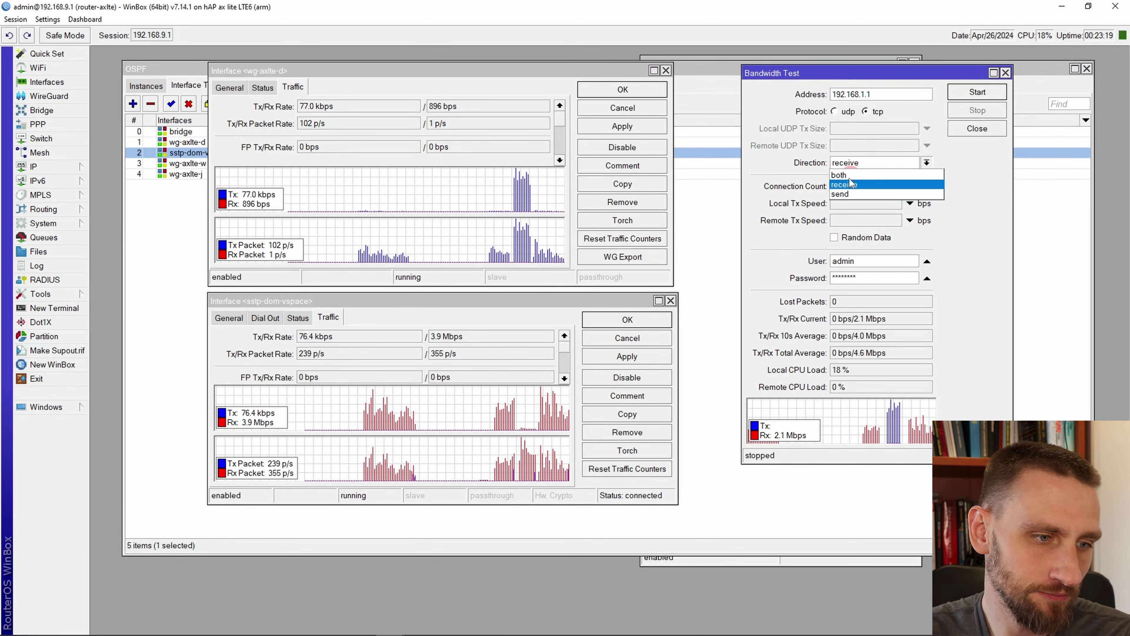
{"action": "left_click", "coordinate": [852, 166]}
{"action": "left_click", "coordinate": [851, 167]}
{"action": "left_click", "coordinate": [852, 175]}
{"action": "left_click", "coordinate": [978, 92]}
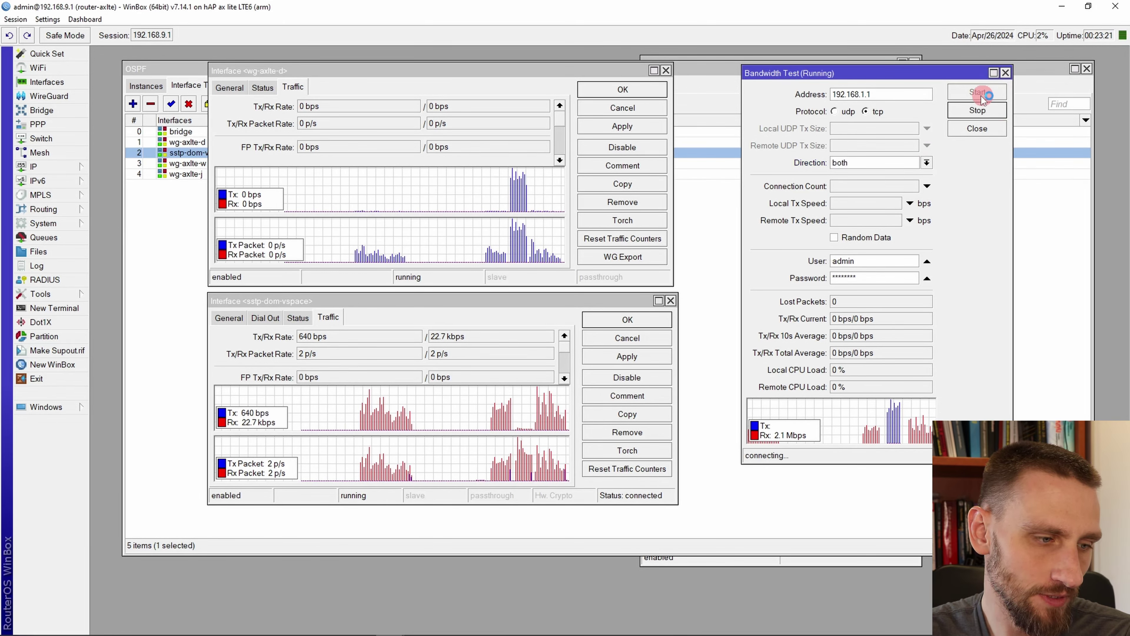
{"action": "left_click", "coordinate": [821, 176]}
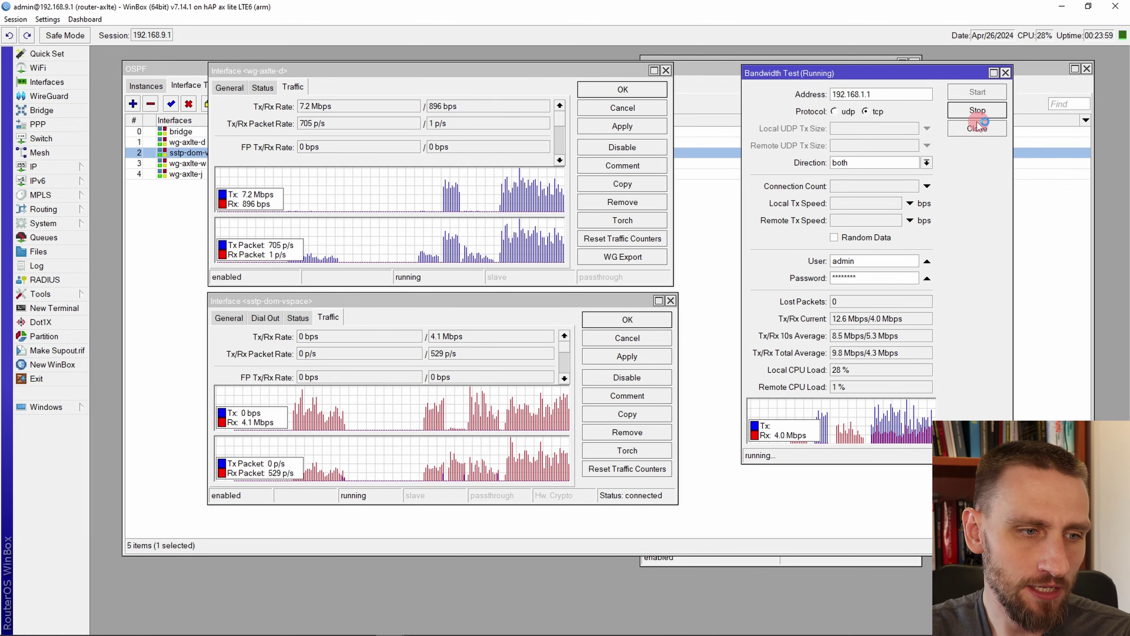
{"action": "left_click", "coordinate": [982, 111]}
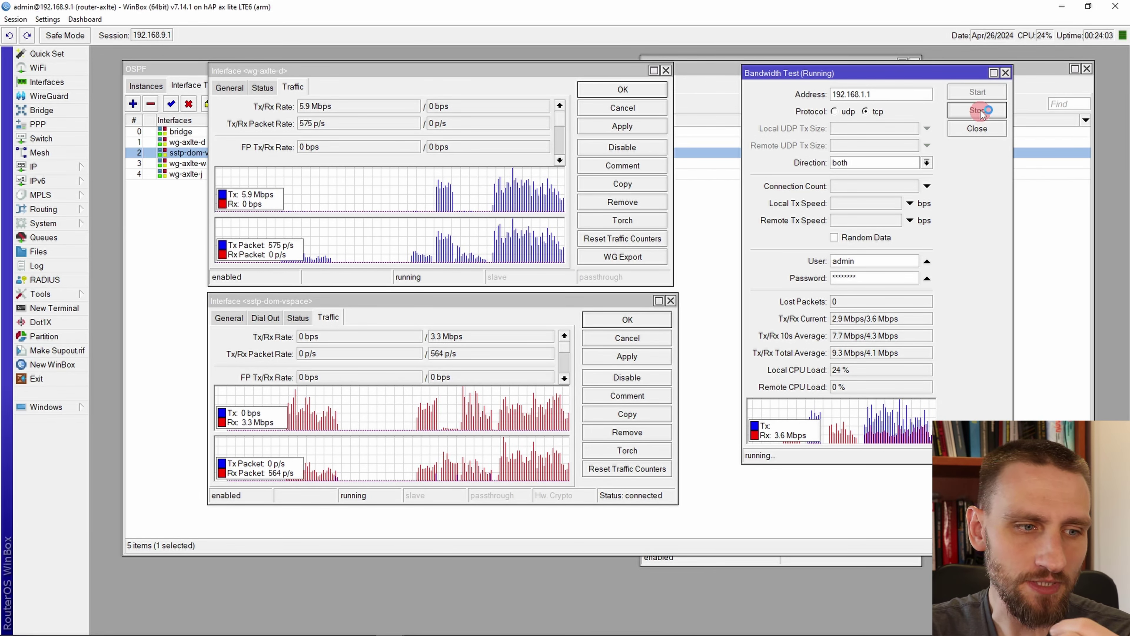
Set the cost of the sstp-dom-vspace OSPF interface template to 20.
{"action": "left_click", "coordinate": [697, 73]}
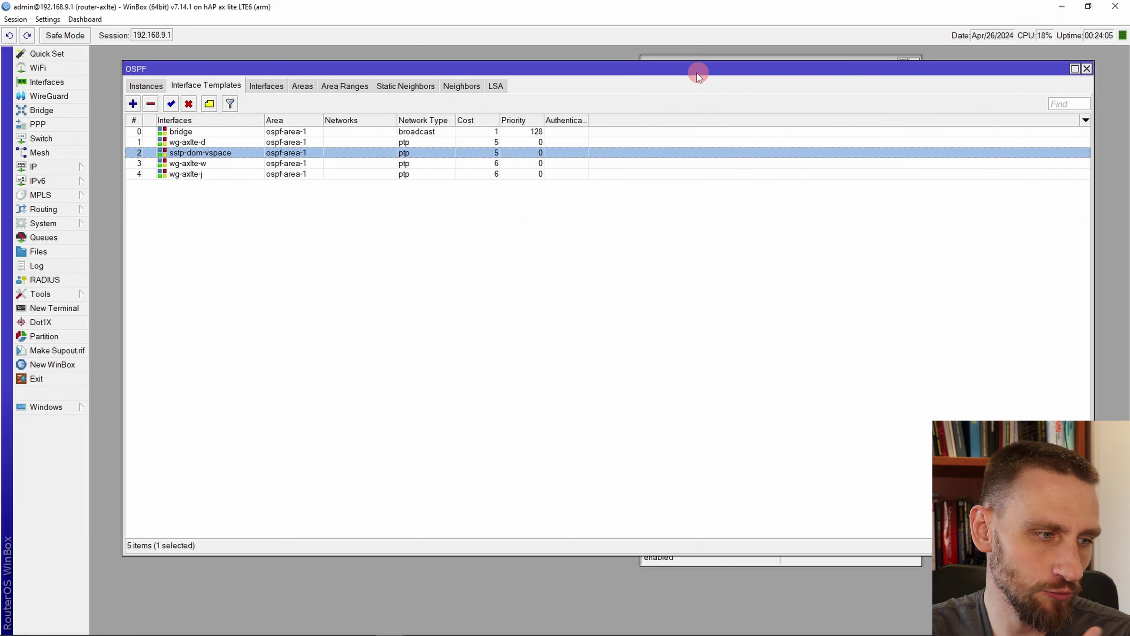
{"action": "left_click", "coordinate": [443, 142]}
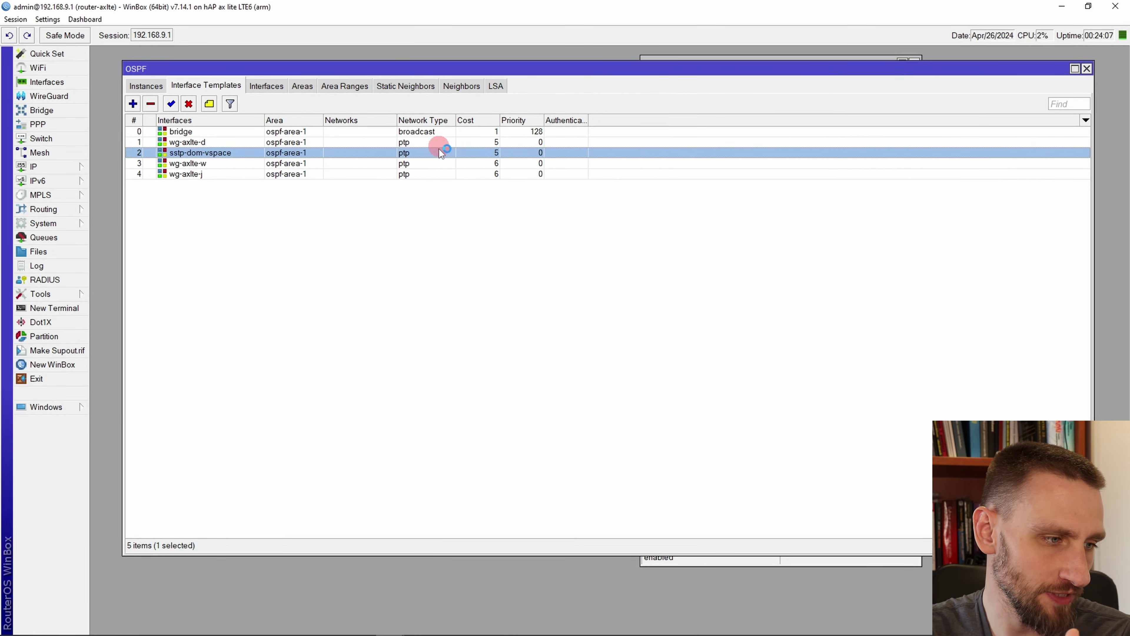
{"action": "double_click", "coordinate": [425, 143]}
{"action": "double_click", "coordinate": [325, 153]}
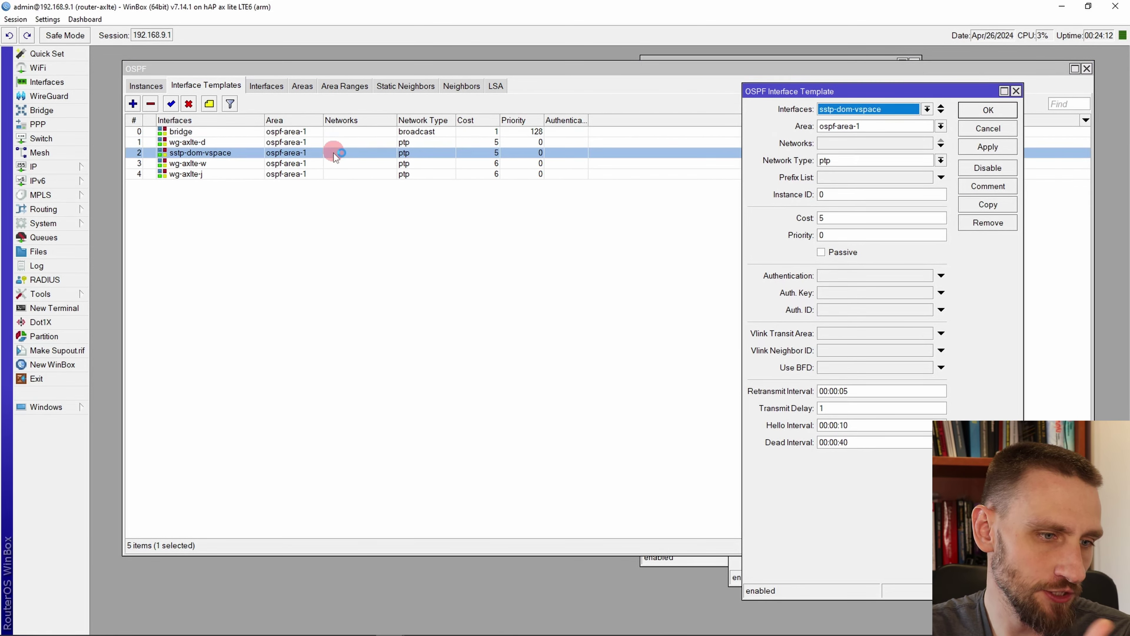
{"action": "left_click", "coordinate": [835, 218]}
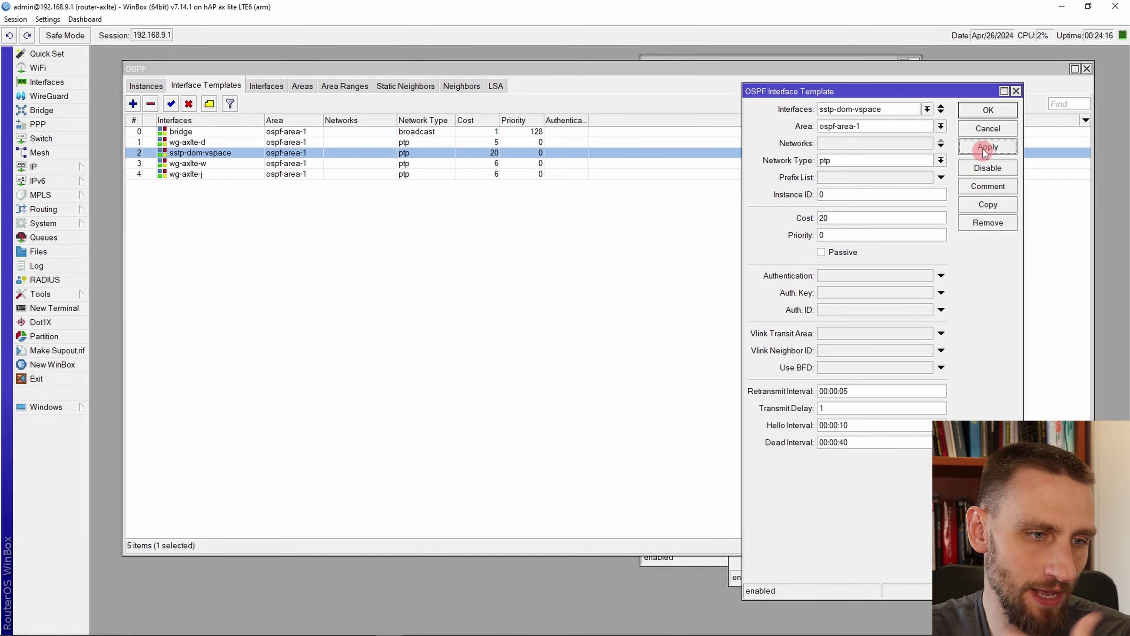
{"action": "left_click", "coordinate": [987, 111]}
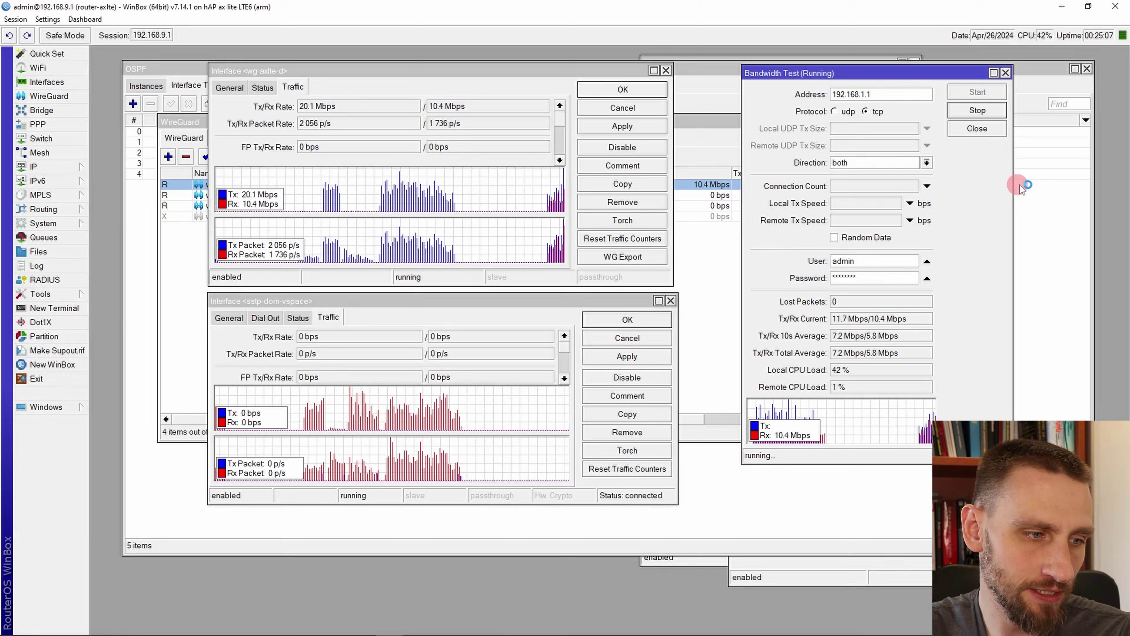
Stop the running bidirectional bandwidth test and check the traffic graphs of both tunnels.
{"action": "left_click", "coordinate": [979, 110]}
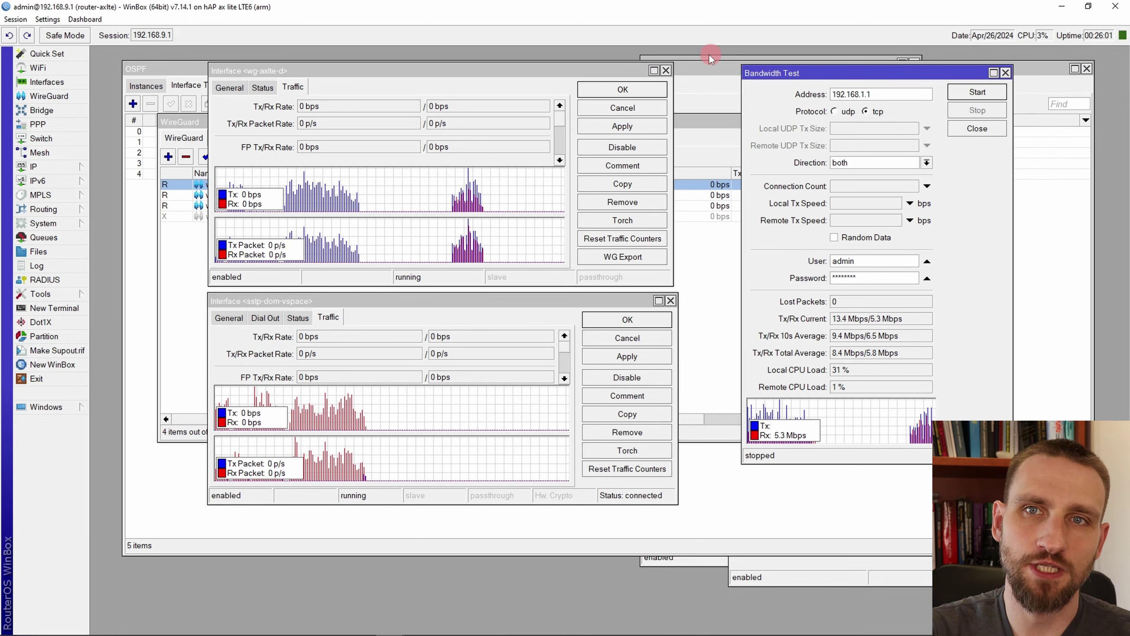
{"action": "left_click", "coordinate": [709, 55]}
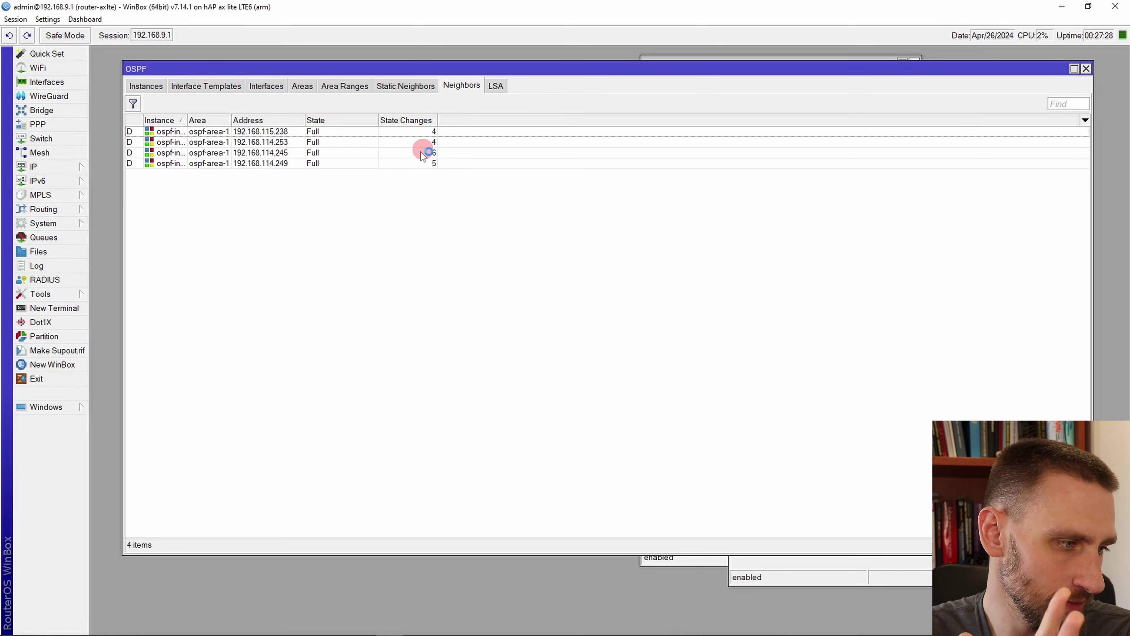
Widen the Instance column of the OSPF neighbor list and glance at the LSA list.
{"action": "double_click", "coordinate": [187, 120]}
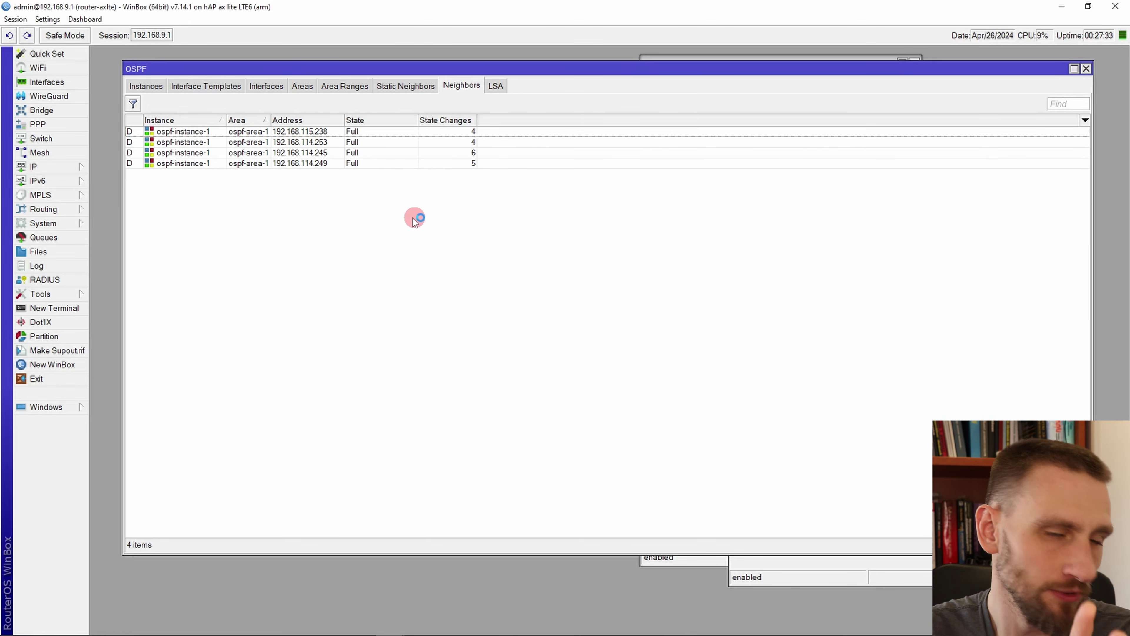
{"action": "left_click", "coordinate": [496, 84]}
{"action": "left_click", "coordinate": [466, 88]}
{"action": "left_click", "coordinate": [498, 84]}
{"action": "left_click", "coordinate": [472, 87]}
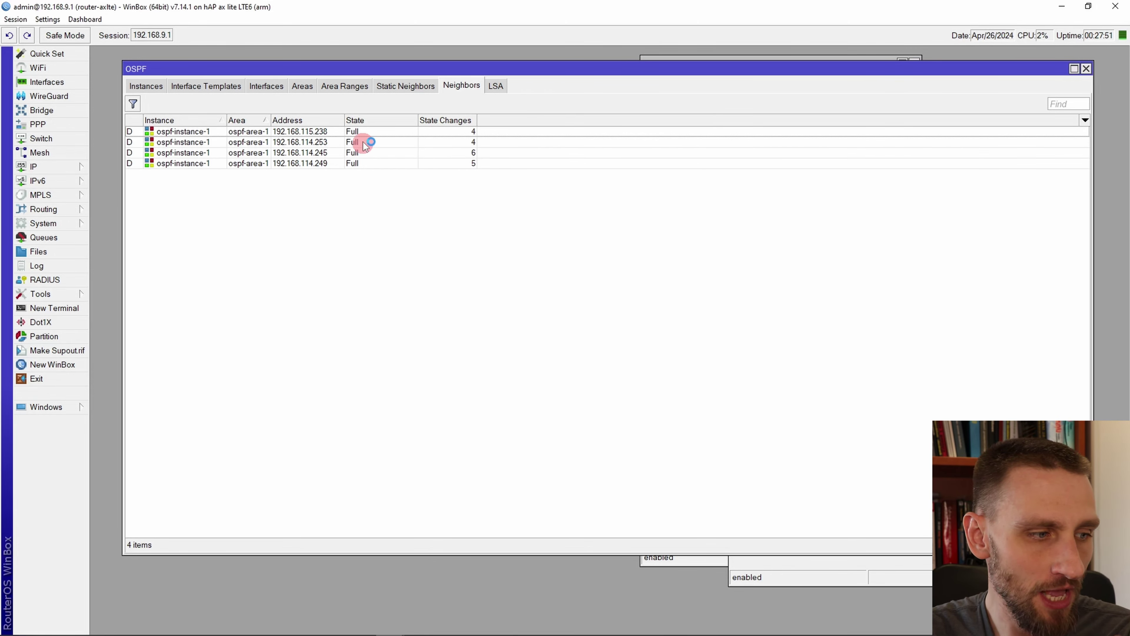
Examine the address, state and state changes of each OSPF neighbor, and check the LSA list.
{"action": "left_click", "coordinate": [347, 133]}
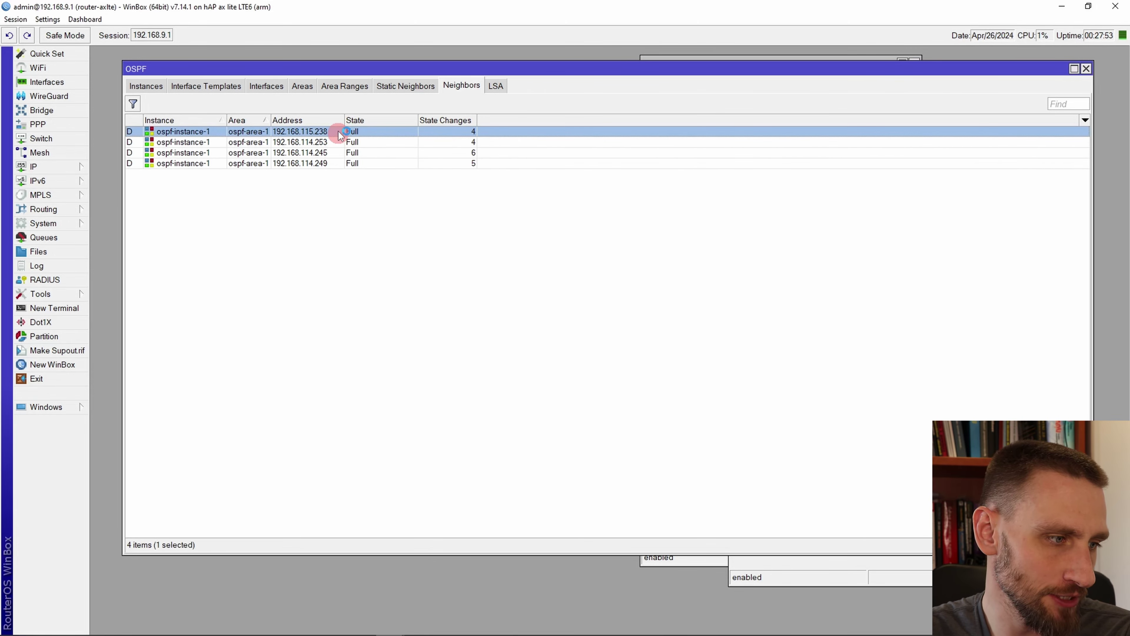
{"action": "left_click", "coordinate": [328, 142]}
{"action": "left_click", "coordinate": [327, 153]}
{"action": "left_click", "coordinate": [326, 163]}
{"action": "left_click", "coordinate": [337, 152]}
{"action": "left_click", "coordinate": [338, 142]}
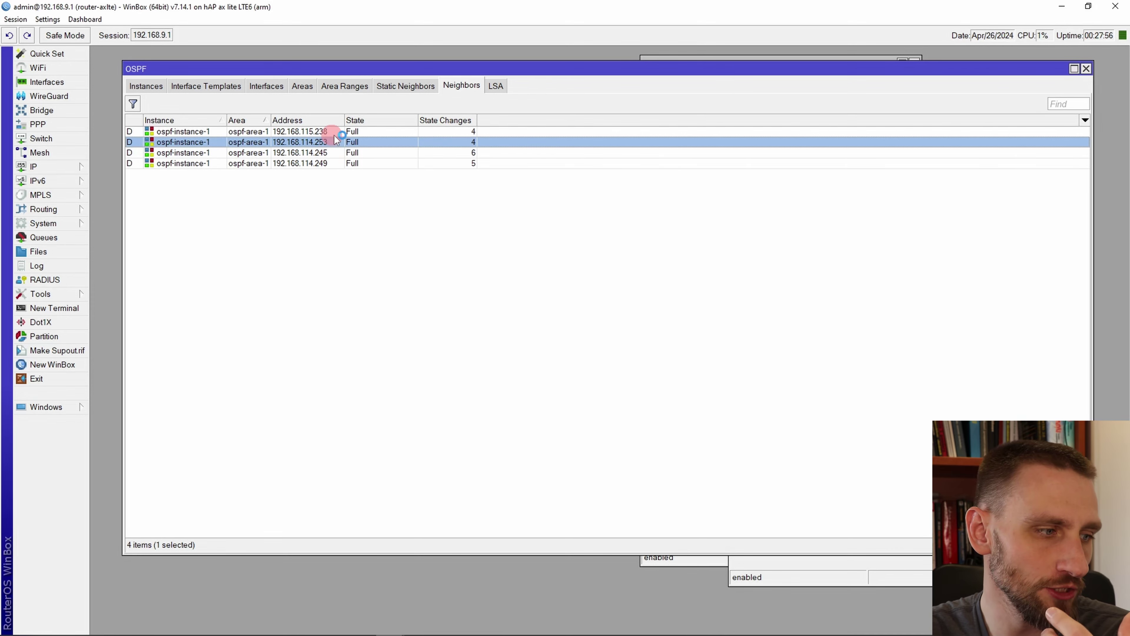
{"action": "left_click", "coordinate": [338, 132]}
{"action": "left_click", "coordinate": [337, 163]}
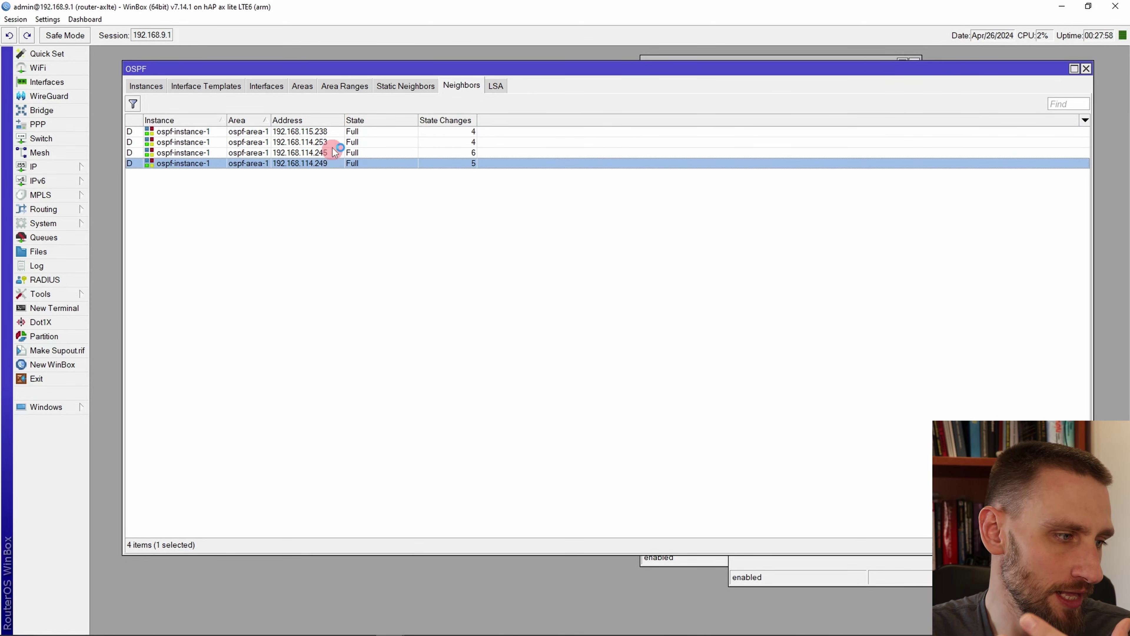
{"action": "left_click", "coordinate": [335, 142]}
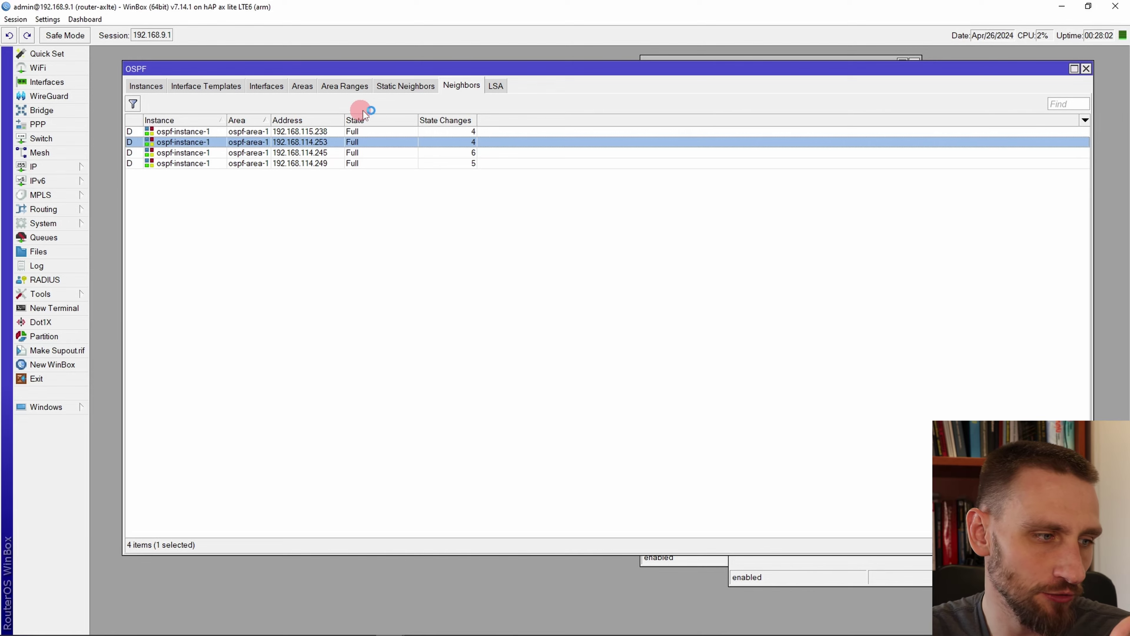
{"action": "left_click", "coordinate": [495, 86]}
{"action": "left_click", "coordinate": [462, 86]}
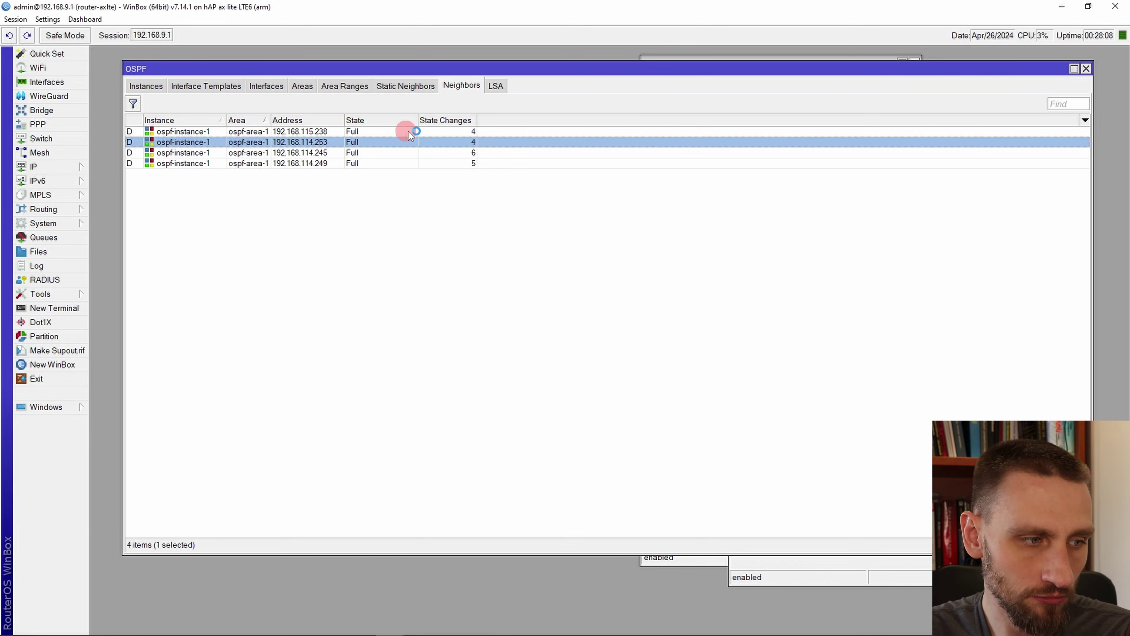
Review the OSPF interface templates, active interfaces, areas, area ranges and static neighbors.
{"action": "left_click", "coordinate": [230, 86]}
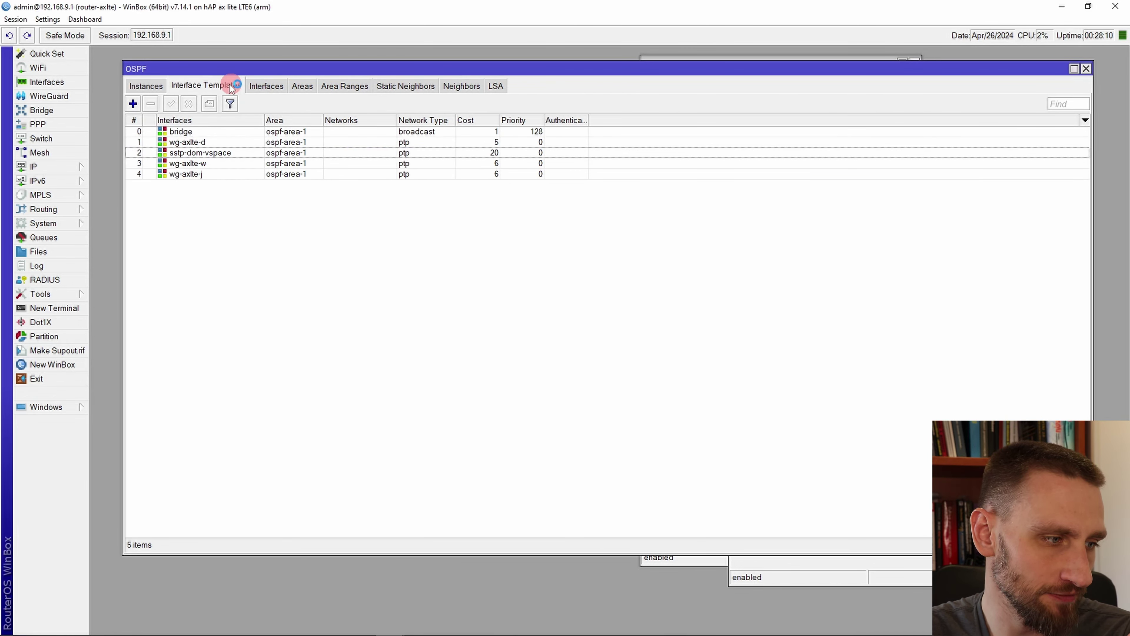
{"action": "left_click", "coordinate": [266, 86]}
{"action": "left_click", "coordinate": [310, 132]}
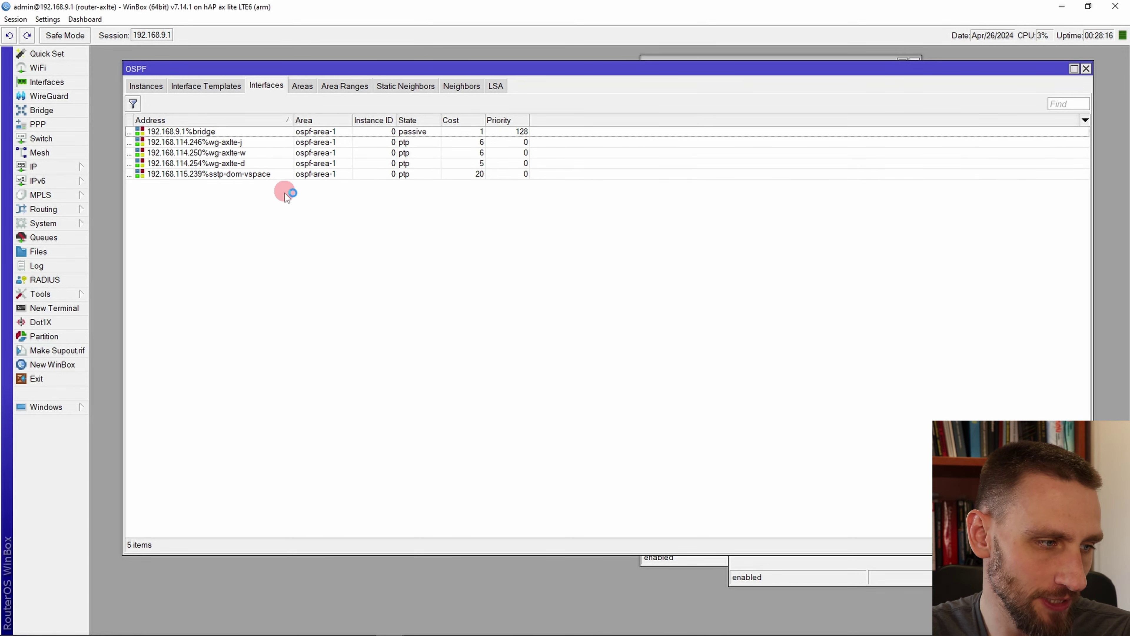
{"action": "left_click", "coordinate": [304, 89]}
{"action": "left_click", "coordinate": [358, 85]}
{"action": "left_click", "coordinate": [380, 85]}
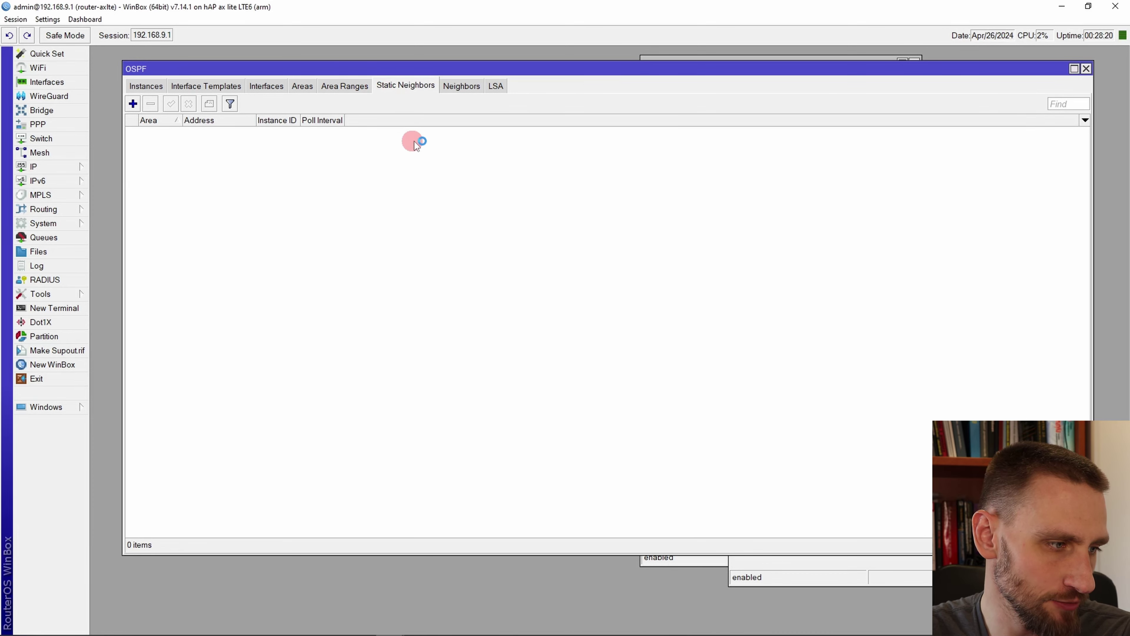
Review the OSPF neighbors, static neighbors and interface templates again, and examine the LSA list's originators, sequences and ages.
{"action": "left_click", "coordinate": [460, 84]}
{"action": "left_click", "coordinate": [427, 87]}
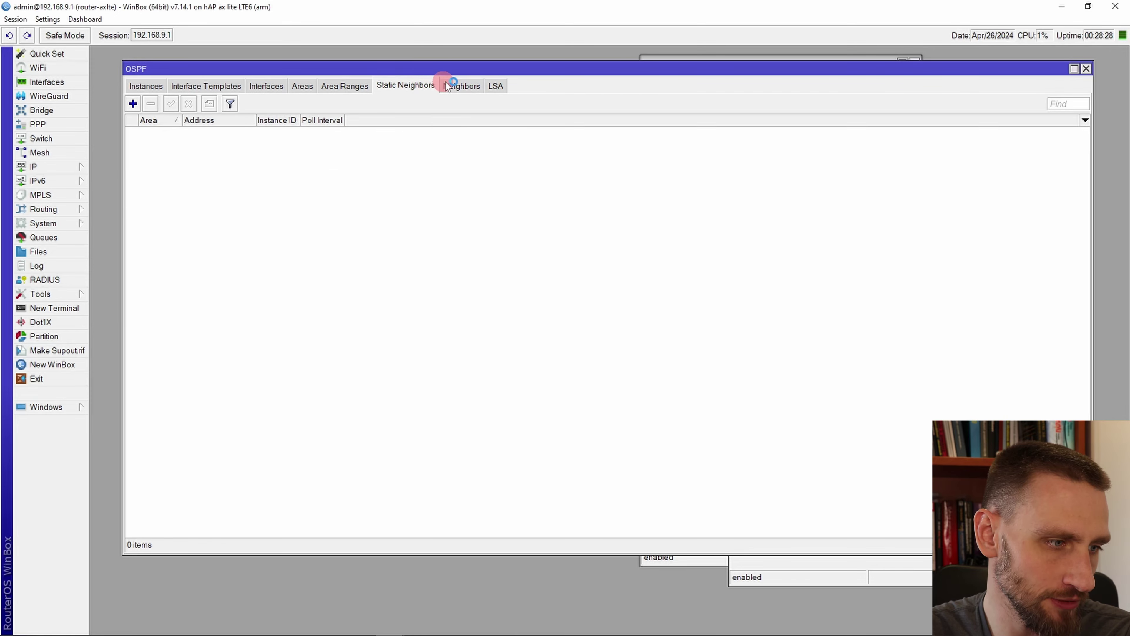
{"action": "left_click", "coordinate": [450, 84]}
{"action": "left_click", "coordinate": [498, 86]}
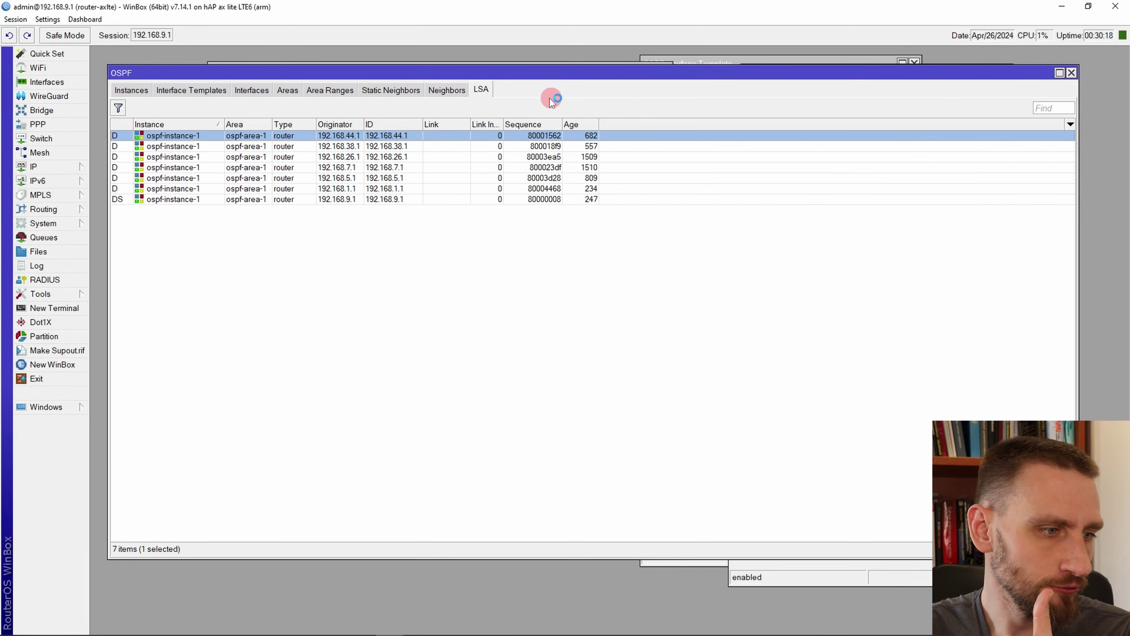
{"action": "left_click", "coordinate": [443, 90]}
{"action": "left_click", "coordinate": [485, 87]}
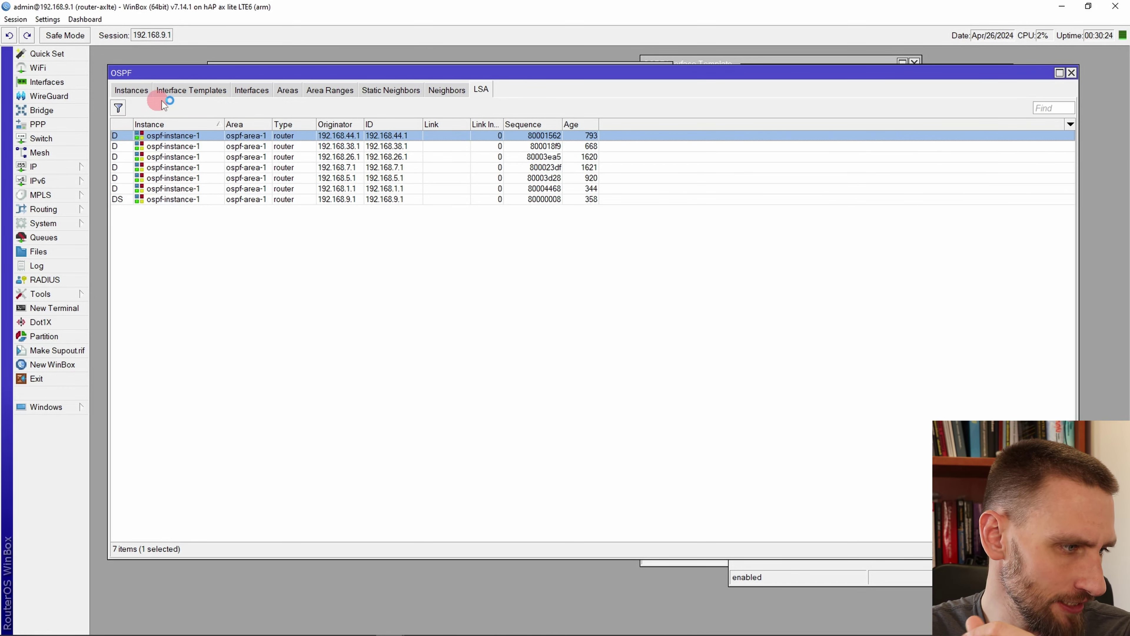
{"action": "left_click", "coordinate": [179, 91]}
{"action": "left_click", "coordinate": [481, 89]}
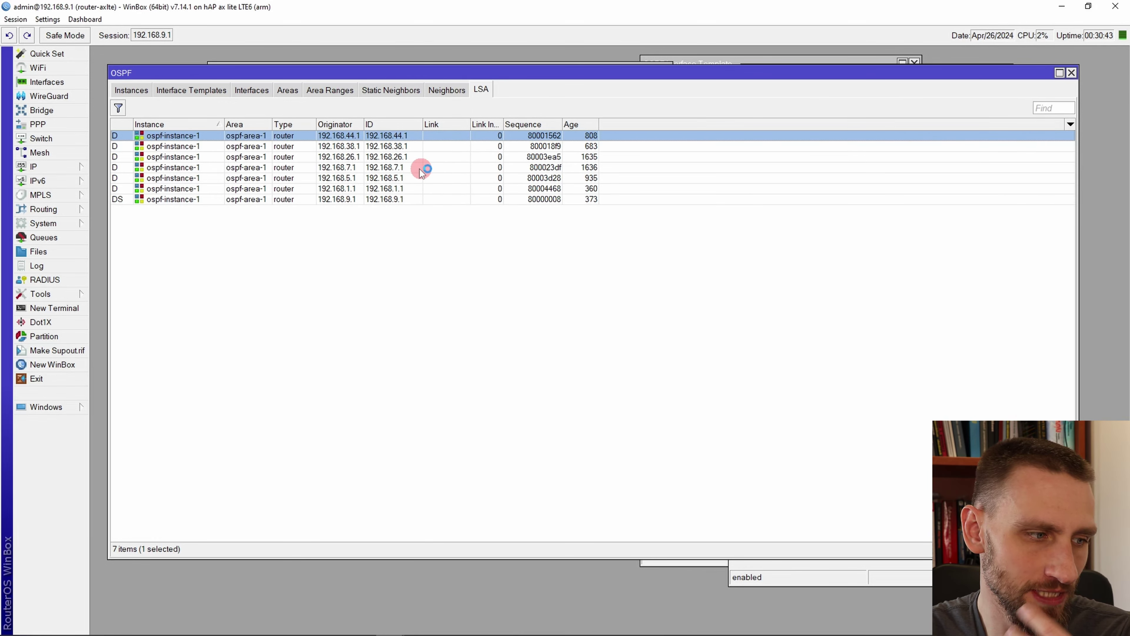
Open the IP route list, enlarge its window to show all columns, and sort the routes by distance.
{"action": "left_click", "coordinate": [53, 211]}
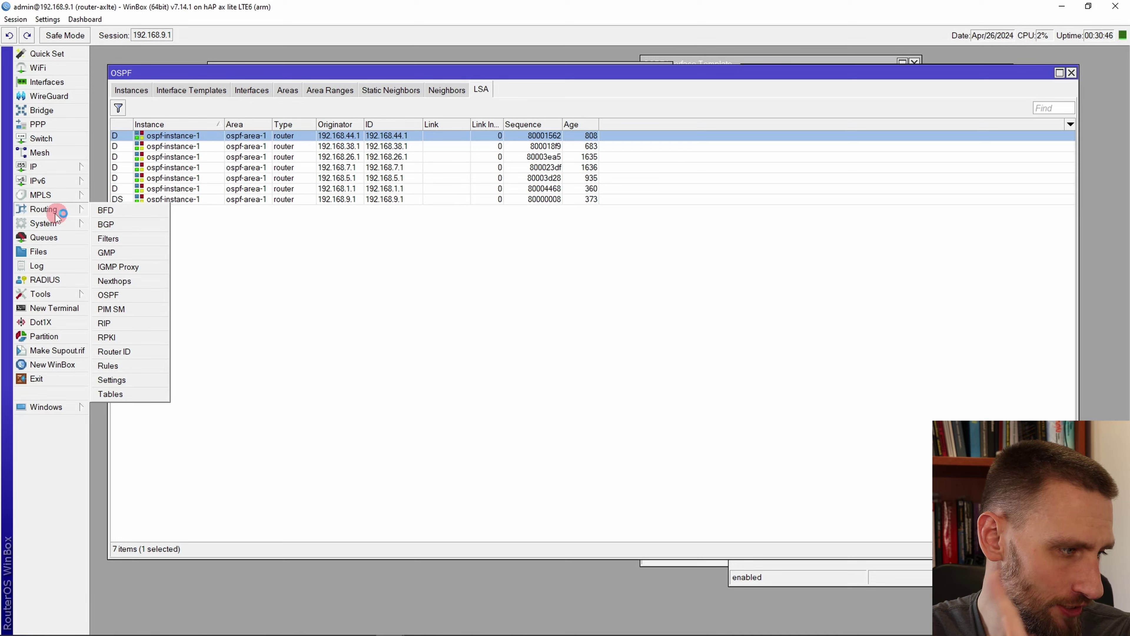
{"action": "left_click", "coordinate": [494, 307]}
{"action": "left_click", "coordinate": [50, 168]}
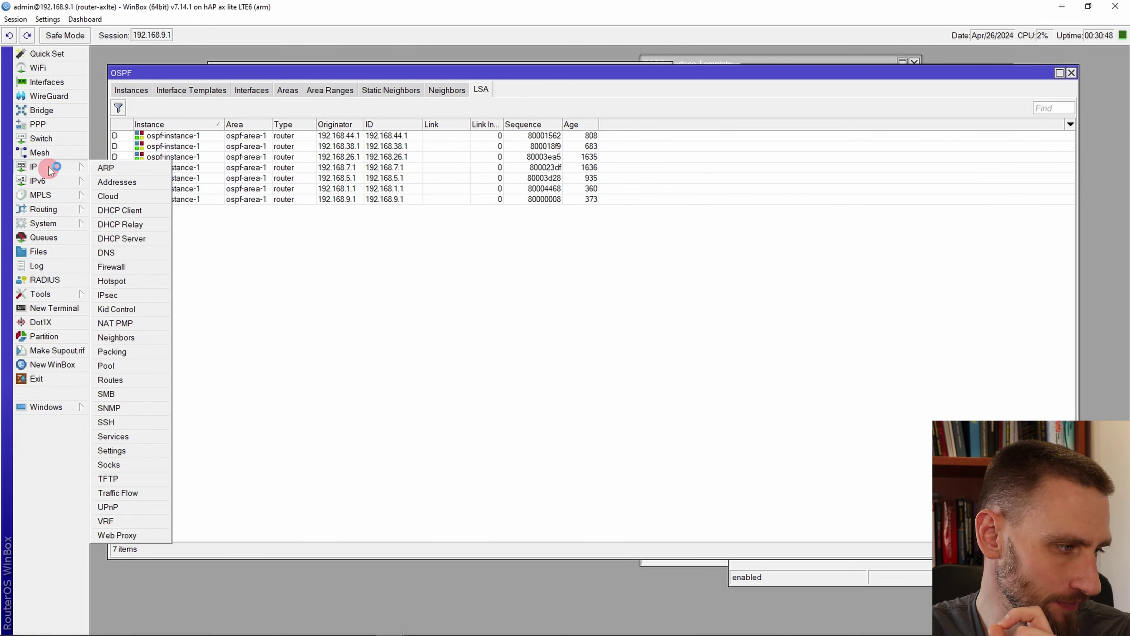
{"action": "left_click", "coordinate": [116, 380]}
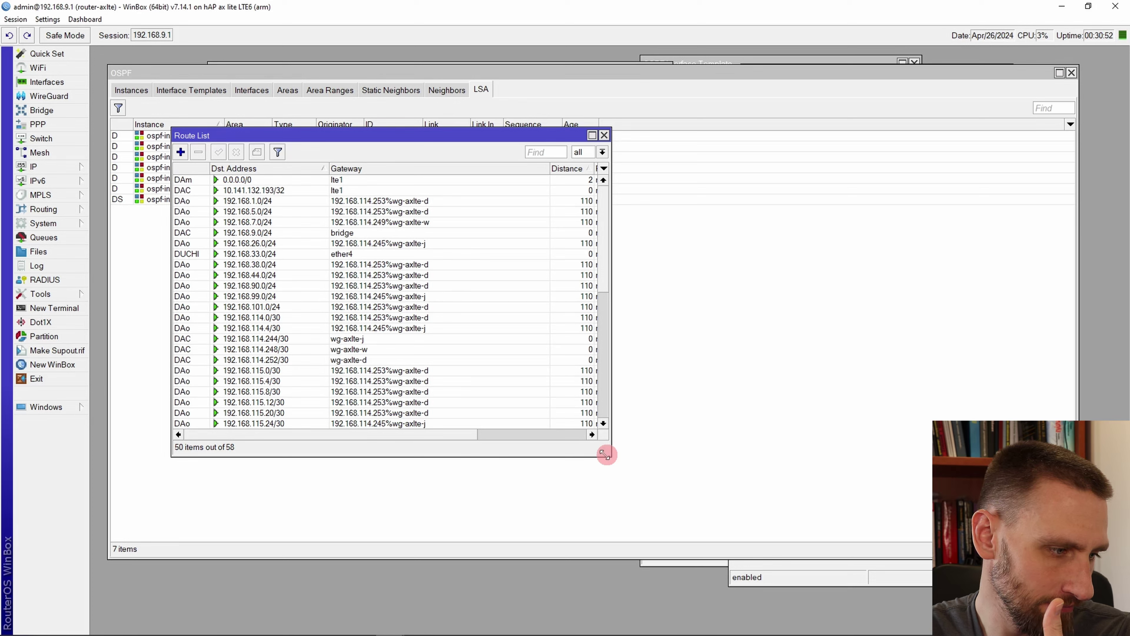
{"action": "left_click_drag", "start_coordinate": [605, 454], "coordinate": [892, 545]}
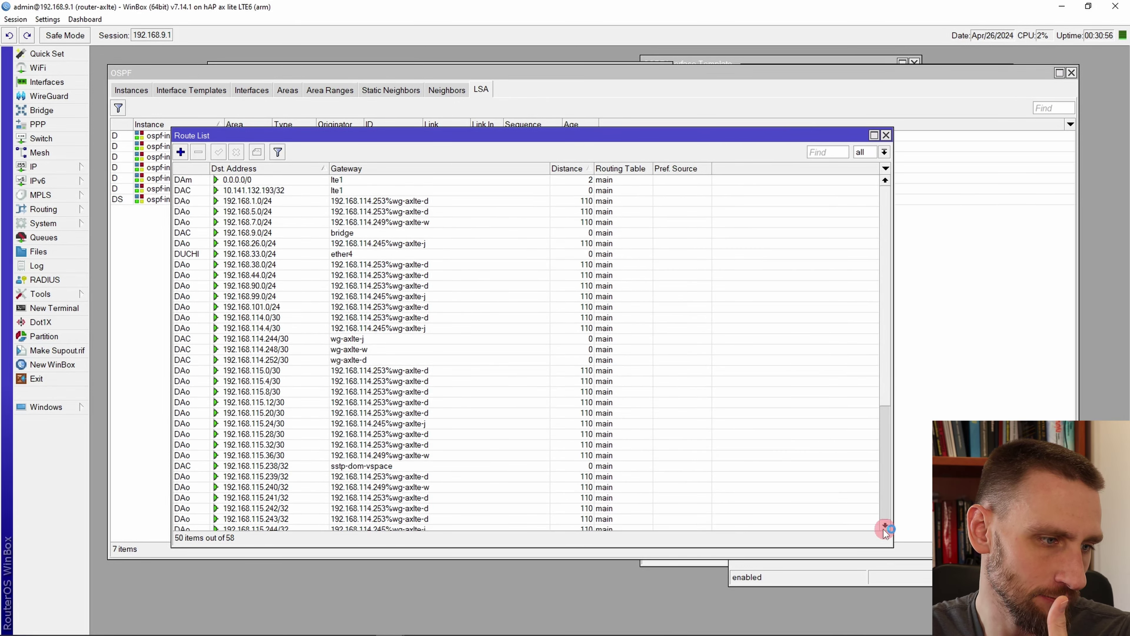
{"action": "left_click", "coordinate": [572, 173]}
Examine the OSPF-learned routes and their WireGuard gateways, including the 192.168.1.0/24, 192.168.5.0/24 and 192.168.26.0/24 networks.
{"action": "scroll", "coordinate": [651, 265], "scroll_direction": "down", "scroll_amount": 6}
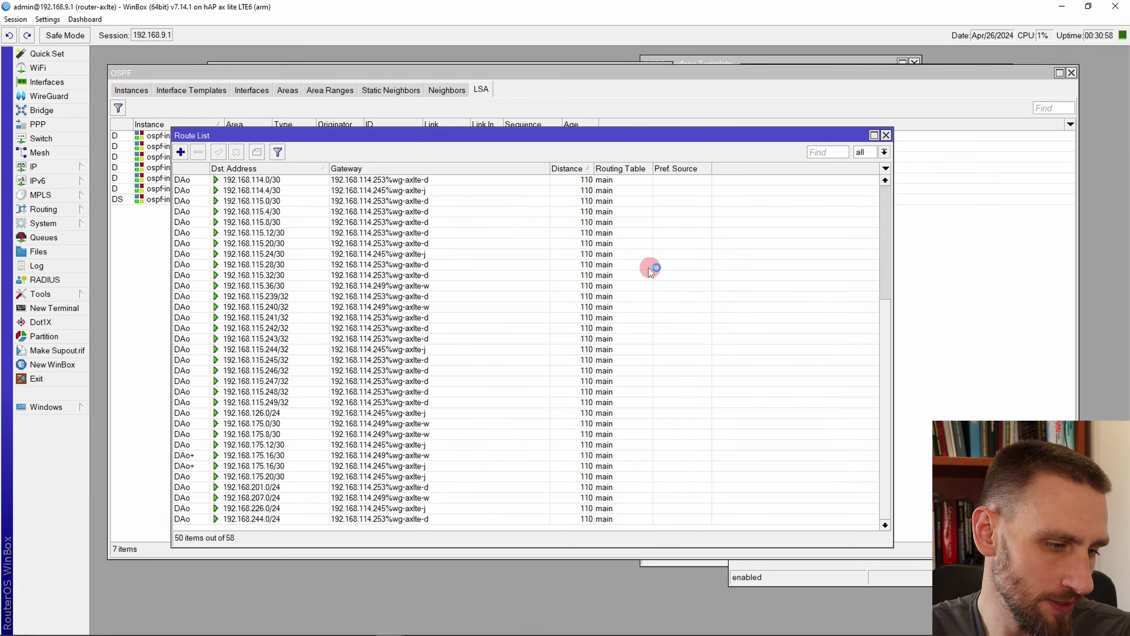
{"action": "scroll", "coordinate": [579, 287], "scroll_direction": "up", "scroll_amount": 6}
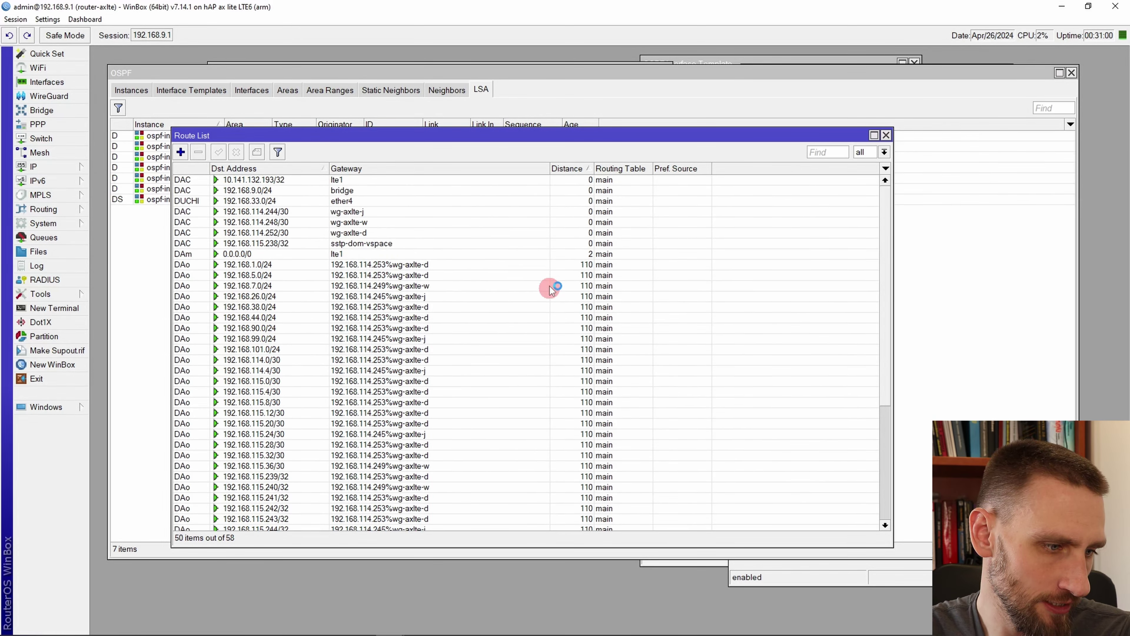
{"action": "scroll", "coordinate": [427, 267], "scroll_direction": "down", "scroll_amount": 4}
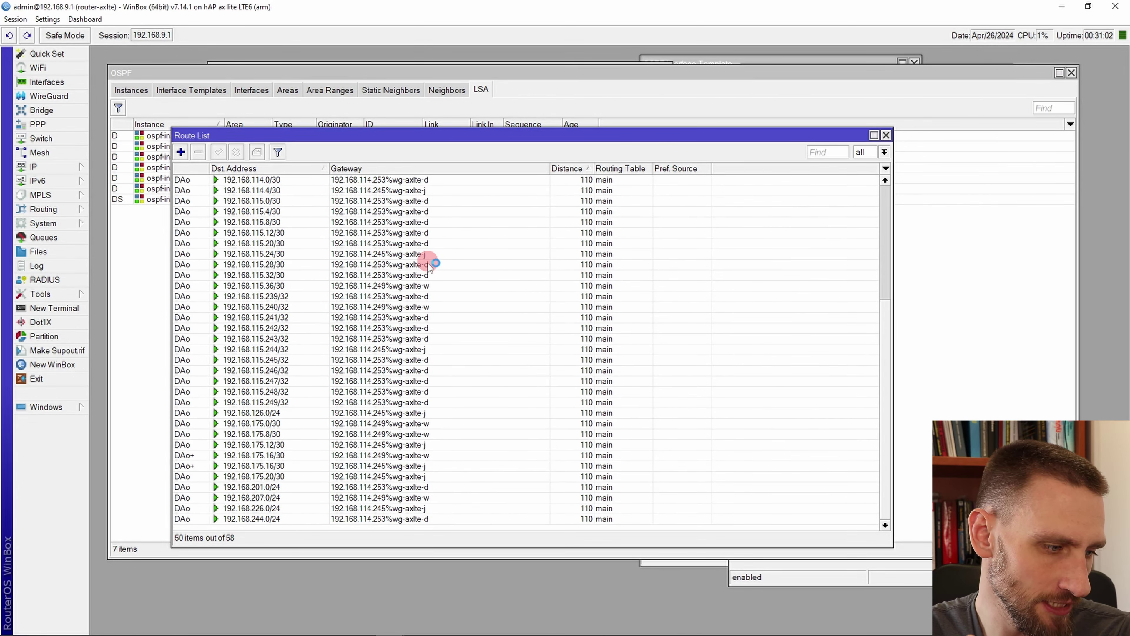
{"action": "scroll", "coordinate": [431, 285], "scroll_direction": "up", "scroll_amount": 4}
{"action": "left_click", "coordinate": [265, 261]}
{"action": "left_click", "coordinate": [254, 272]}
{"action": "left_click", "coordinate": [285, 293]}
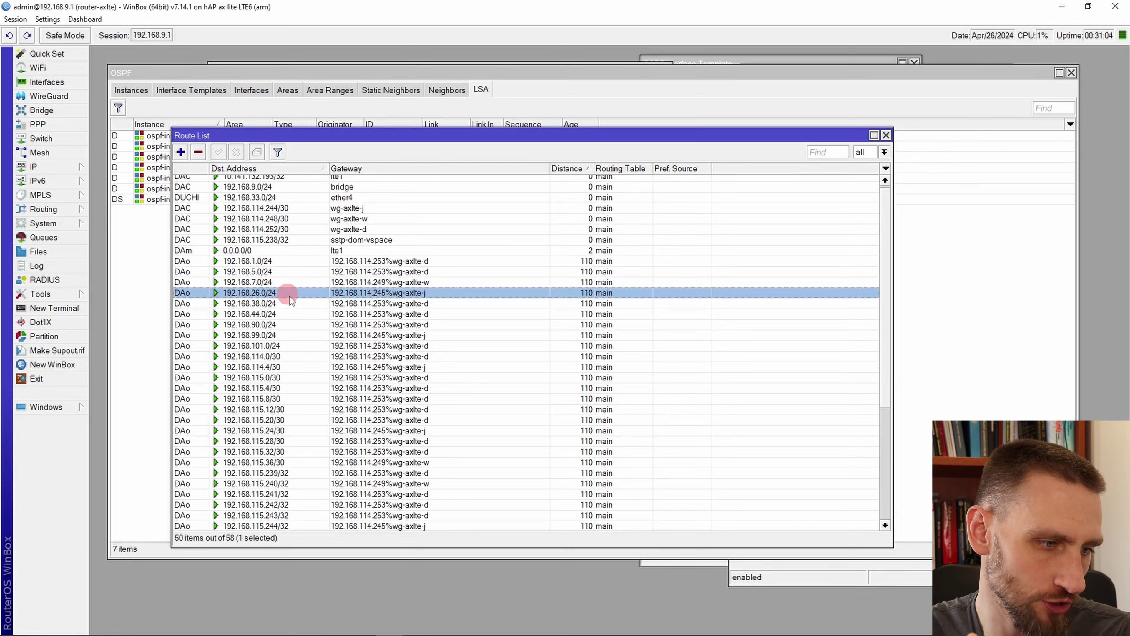
{"action": "scroll", "coordinate": [624, 307], "scroll_direction": "down", "scroll_amount": 5}
{"action": "scroll", "coordinate": [592, 319], "scroll_direction": "up", "scroll_amount": 6}
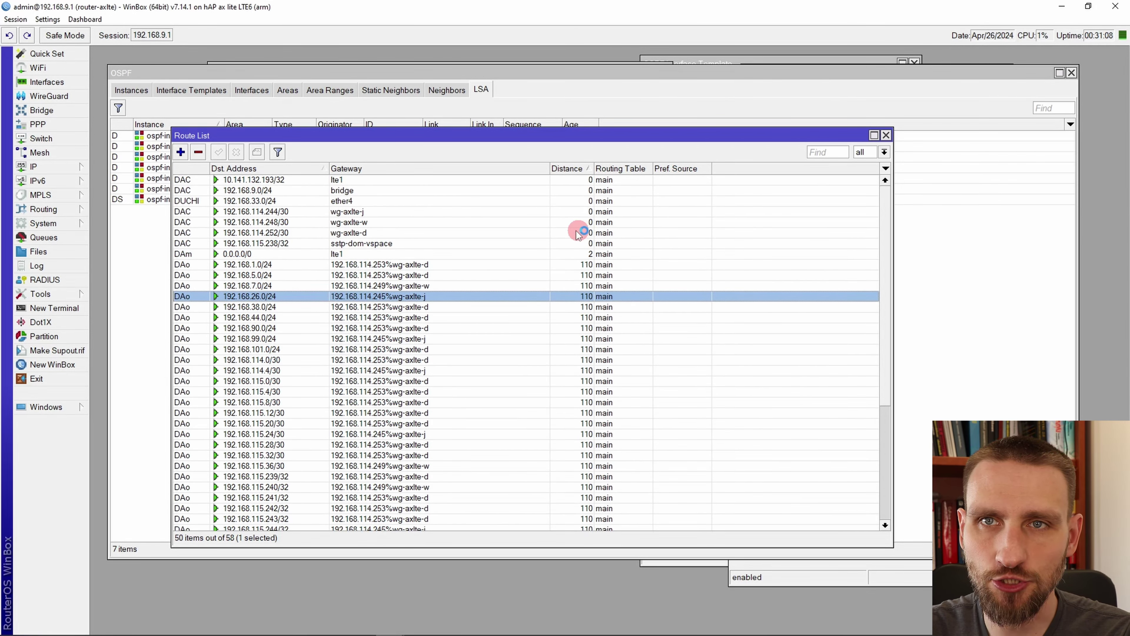
Compare the distance of the 0.0.0.0/0 default route through lte1 with the distances of the OSPF routes.
{"action": "left_click", "coordinate": [582, 254]}
{"action": "left_click", "coordinate": [580, 267]}
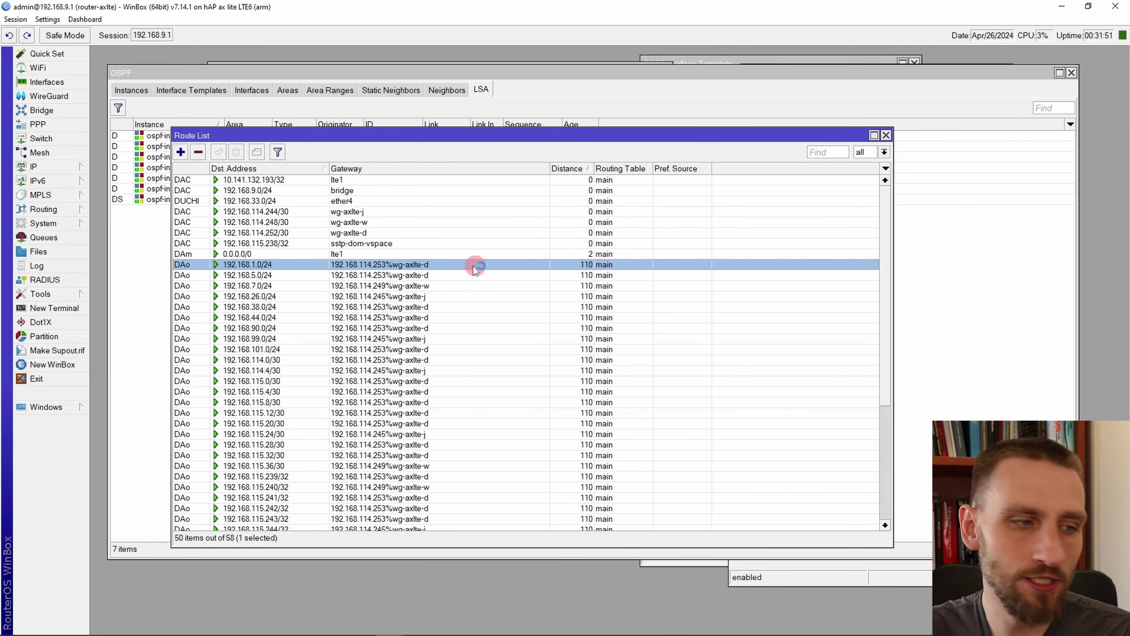
{"action": "left_click", "coordinate": [487, 256]}
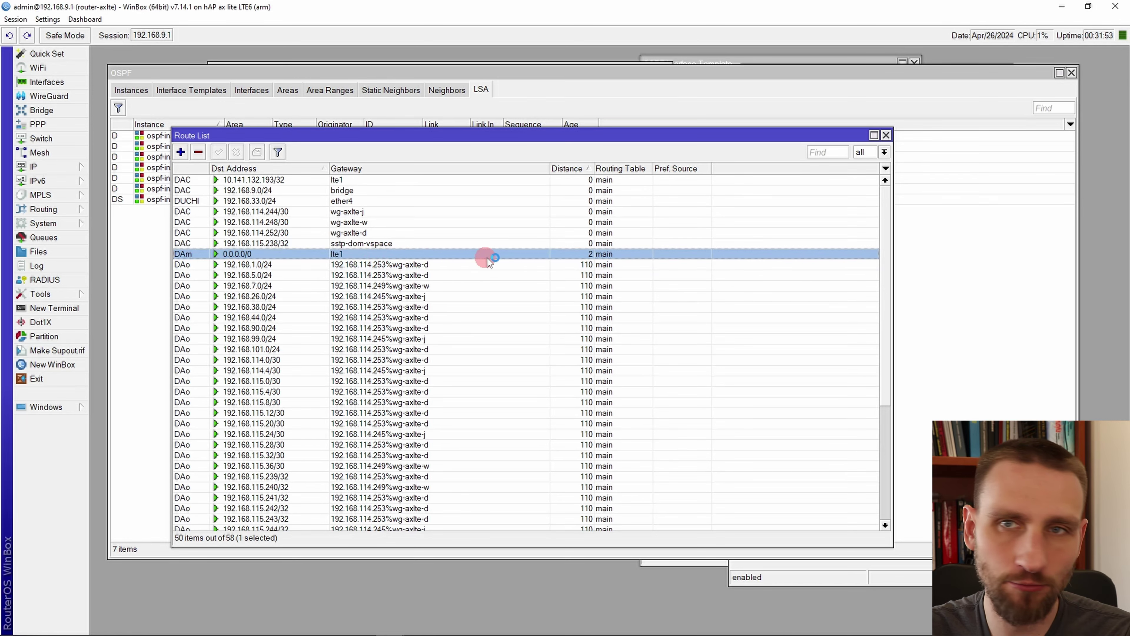
{"action": "scroll", "coordinate": [521, 281], "scroll_direction": "down", "scroll_amount": 6}
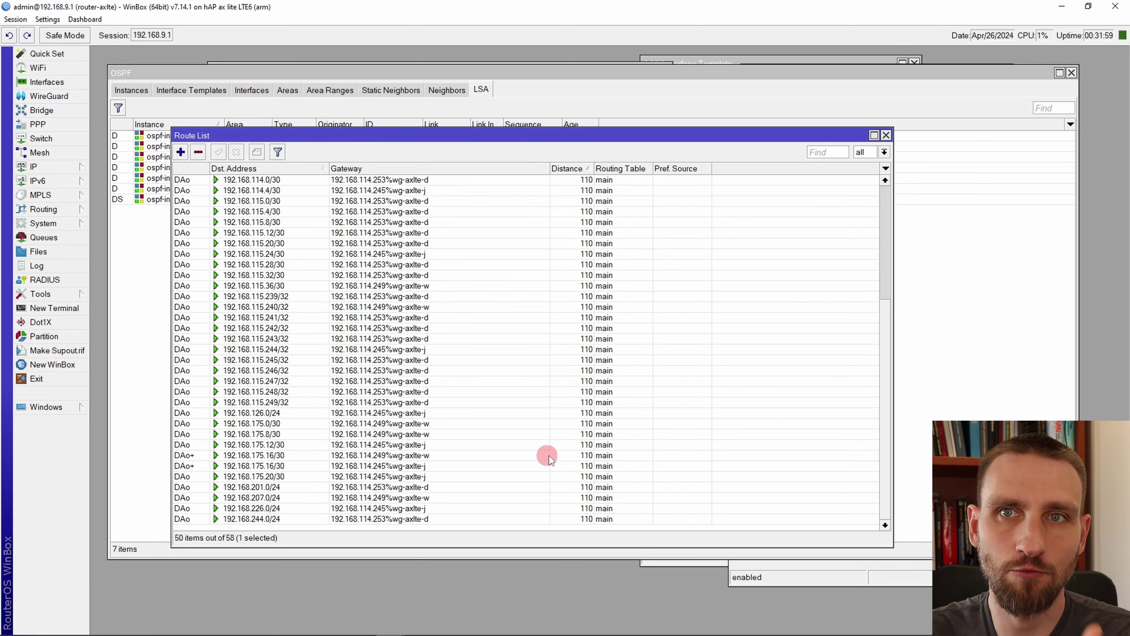
{"action": "left_click", "coordinate": [526, 438]}
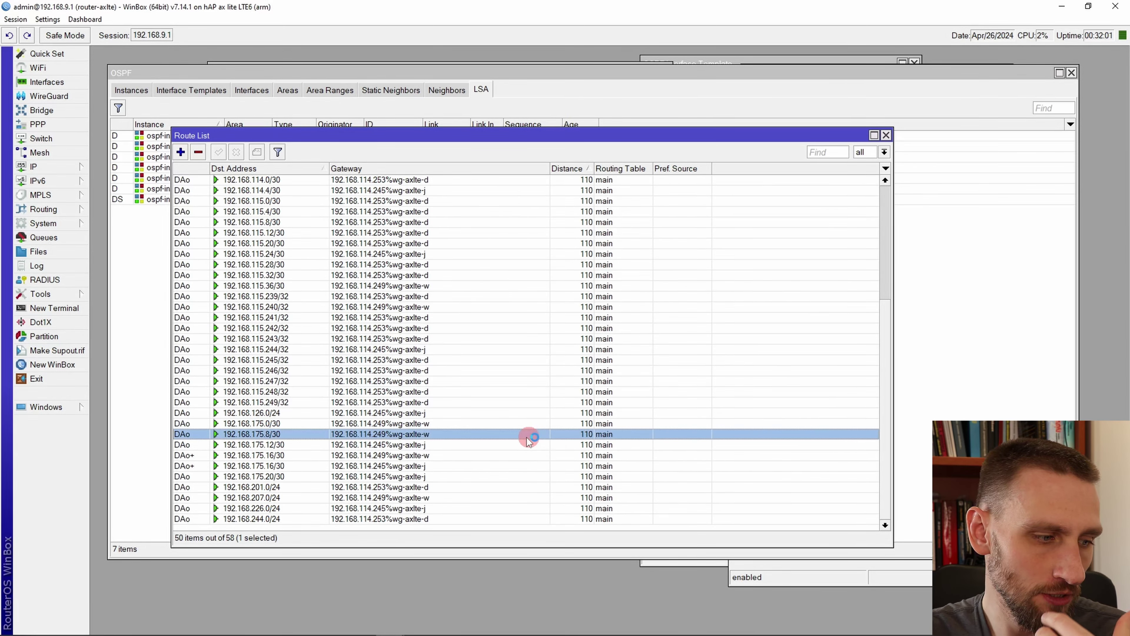
{"action": "scroll", "coordinate": [521, 435], "scroll_direction": "up", "scroll_amount": 6}
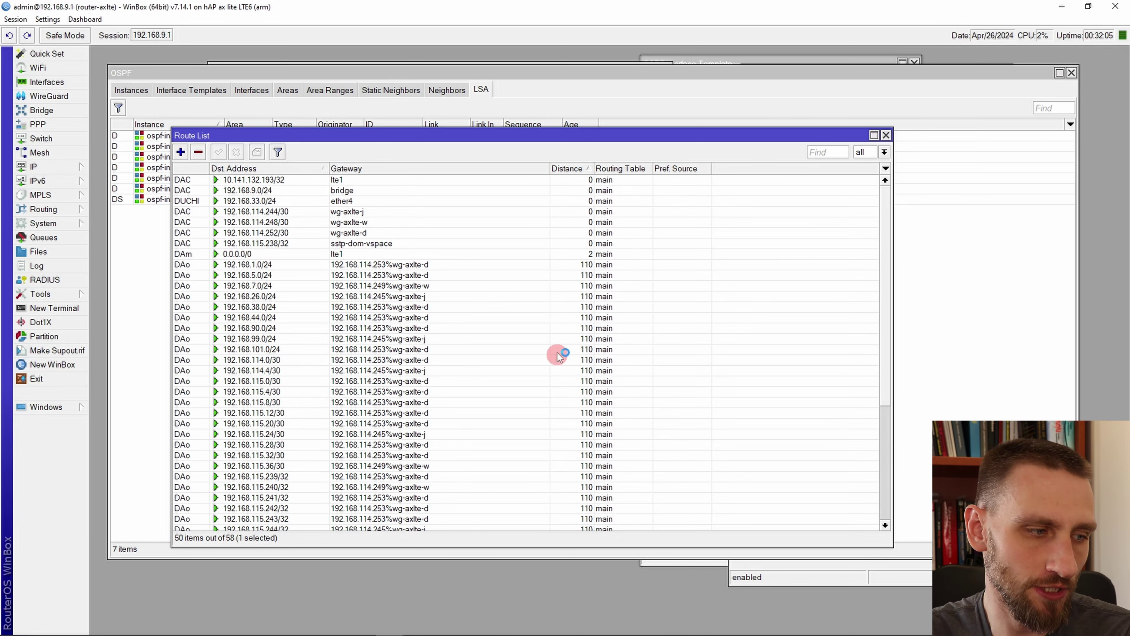
Check the 0.0.0.0/0 route against the full set of more specific OSPF routes in the route list.
{"action": "left_click", "coordinate": [287, 255]}
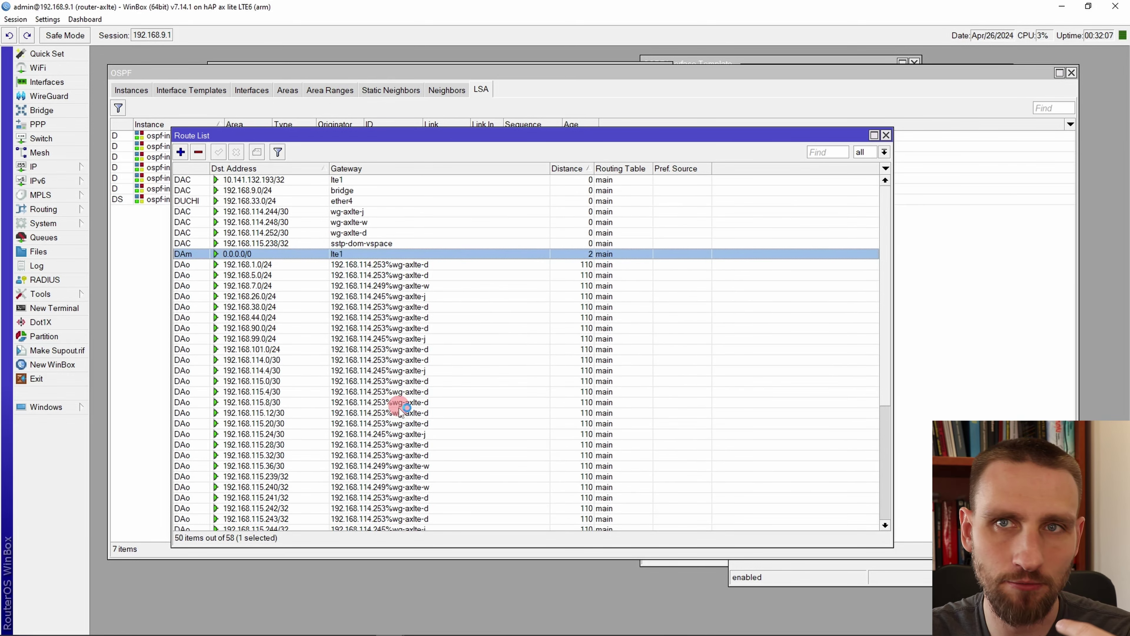
{"action": "scroll", "coordinate": [429, 273], "scroll_direction": "down", "scroll_amount": 5}
{"action": "scroll", "coordinate": [423, 312], "scroll_direction": "up", "scroll_amount": 6}
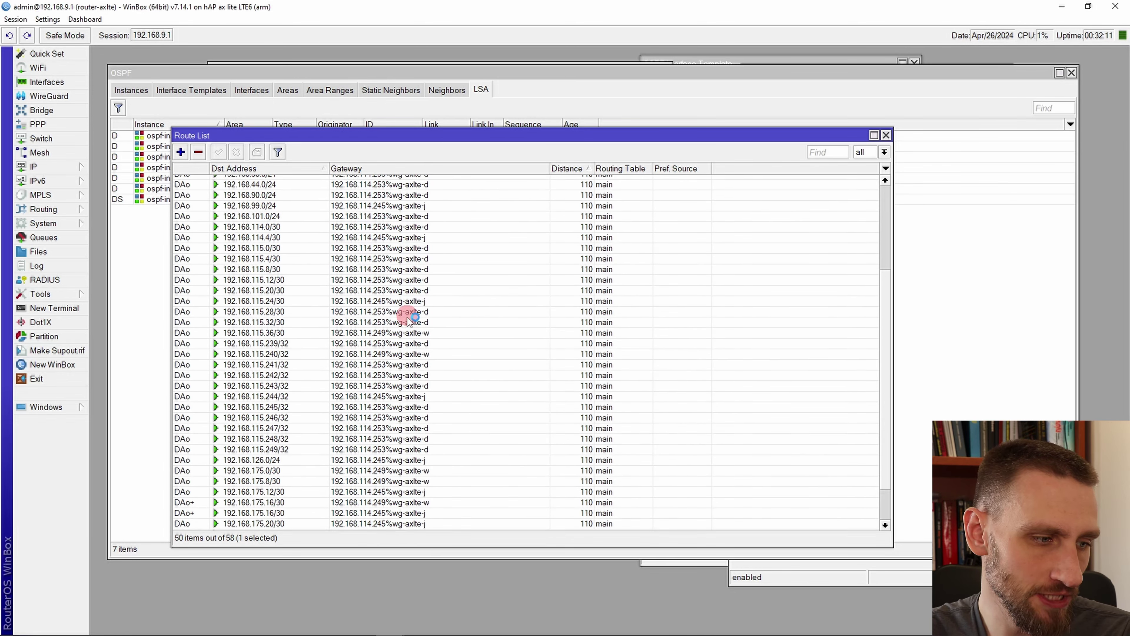
{"action": "scroll", "coordinate": [451, 294], "scroll_direction": "down", "scroll_amount": 3}
{"action": "scroll", "coordinate": [450, 294], "scroll_direction": "down", "scroll_amount": 3}
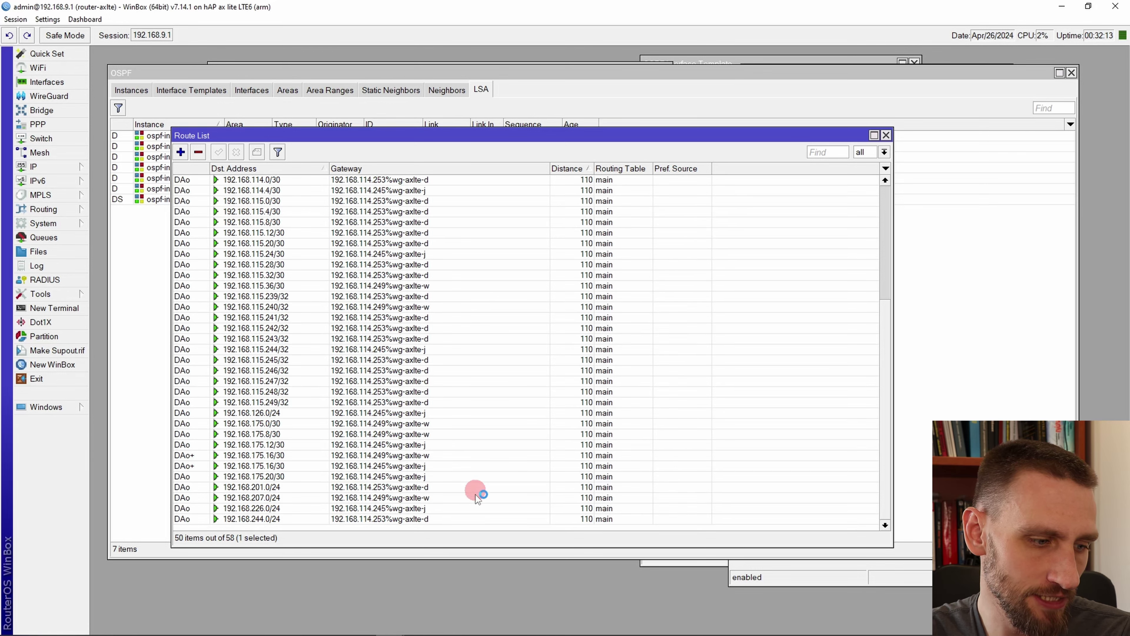
{"action": "left_click_drag", "start_coordinate": [459, 517], "coordinate": [453, 380]}
{"action": "scroll", "coordinate": [447, 310], "scroll_direction": "up", "scroll_amount": 4}
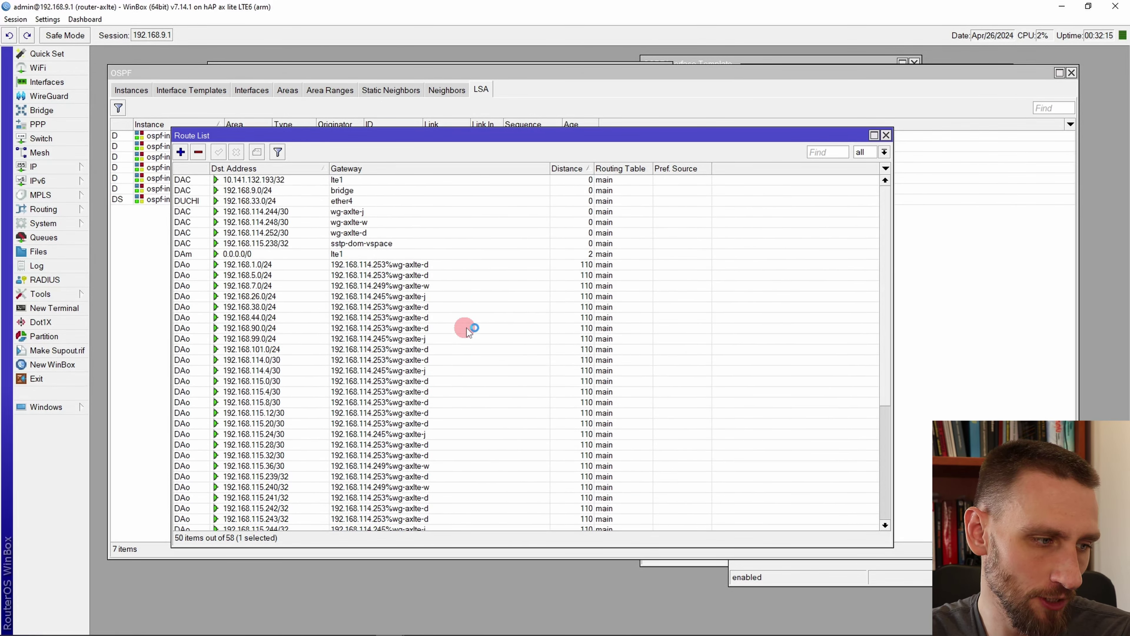
{"action": "left_click", "coordinate": [423, 253]}
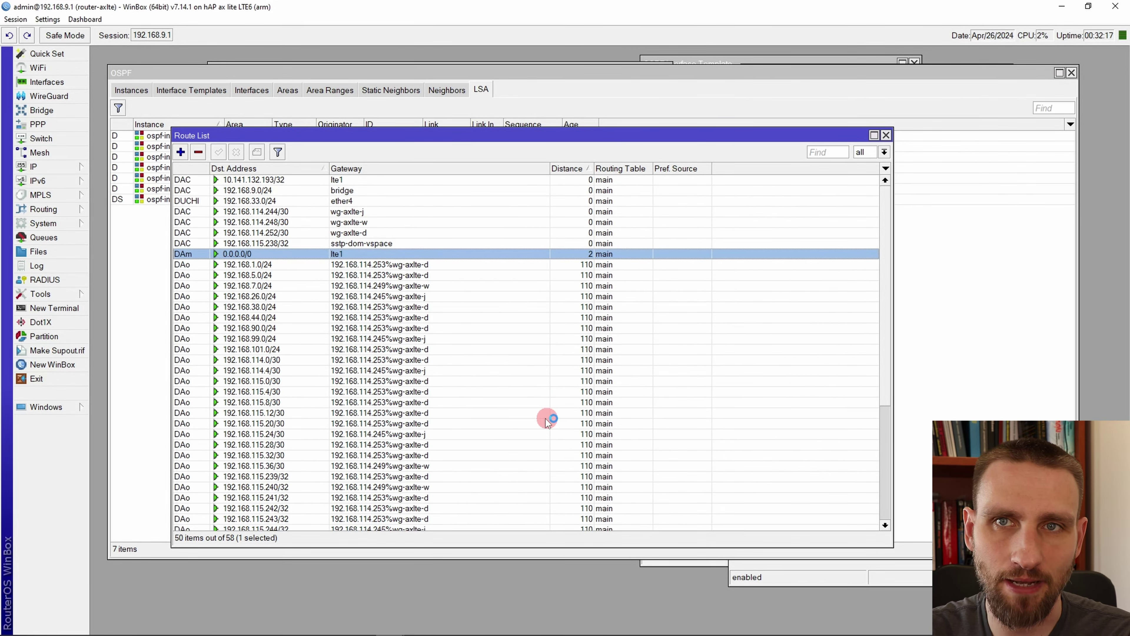
{"action": "scroll", "coordinate": [416, 387], "scroll_direction": "down", "scroll_amount": 5}
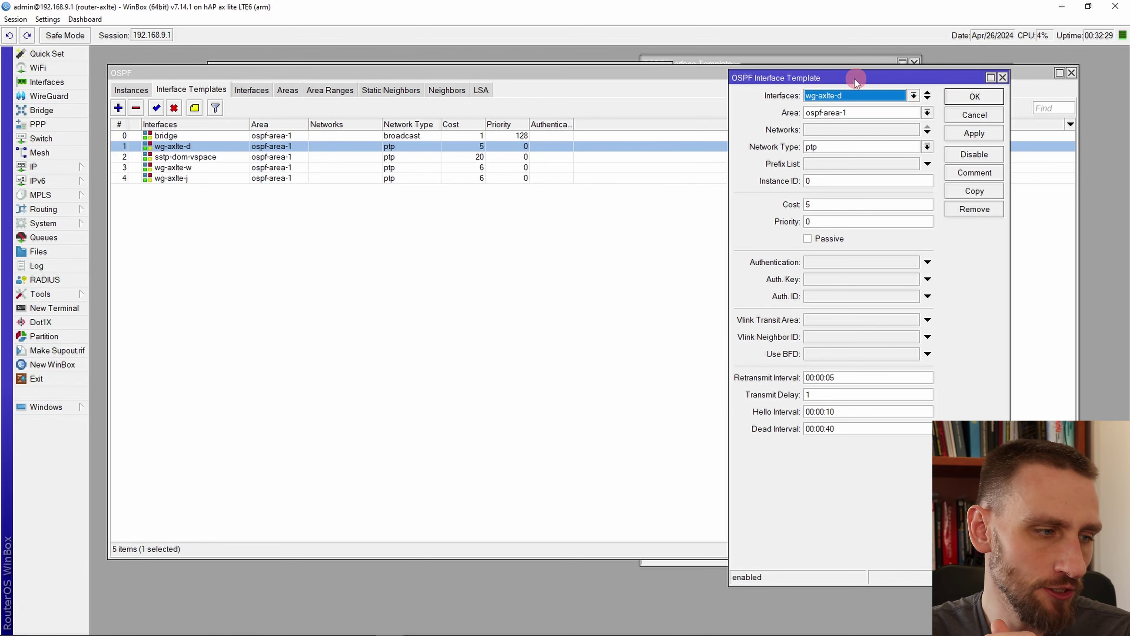
Open the sstp-dom-vspace OSPF interface template and place it side by side with the wg-axlte-d template.
{"action": "left_click_drag", "start_coordinate": [855, 79], "coordinate": [623, 71]}
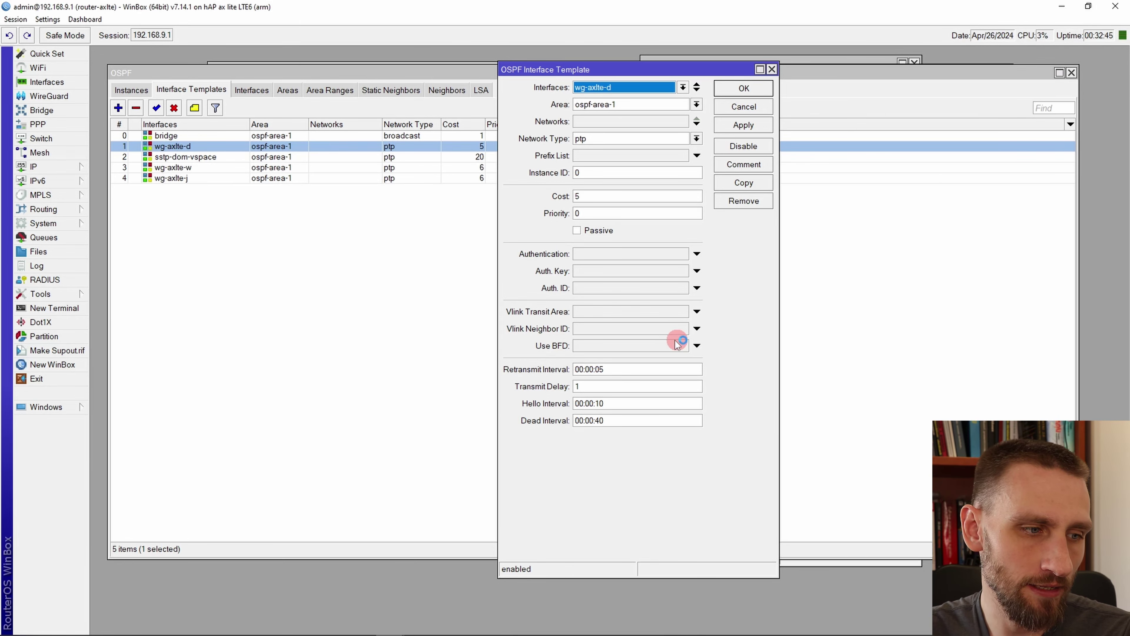
{"action": "left_click_drag", "start_coordinate": [626, 68], "coordinate": [615, 68]}
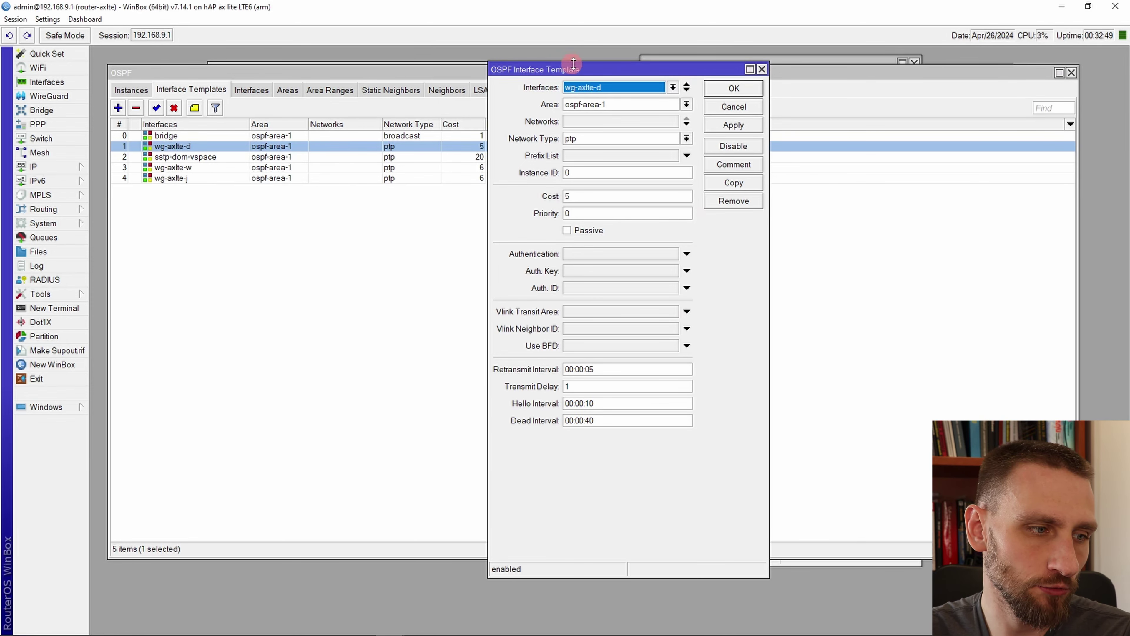
{"action": "left_click_drag", "start_coordinate": [574, 64], "coordinate": [711, 49]}
{"action": "double_click", "coordinate": [287, 157]}
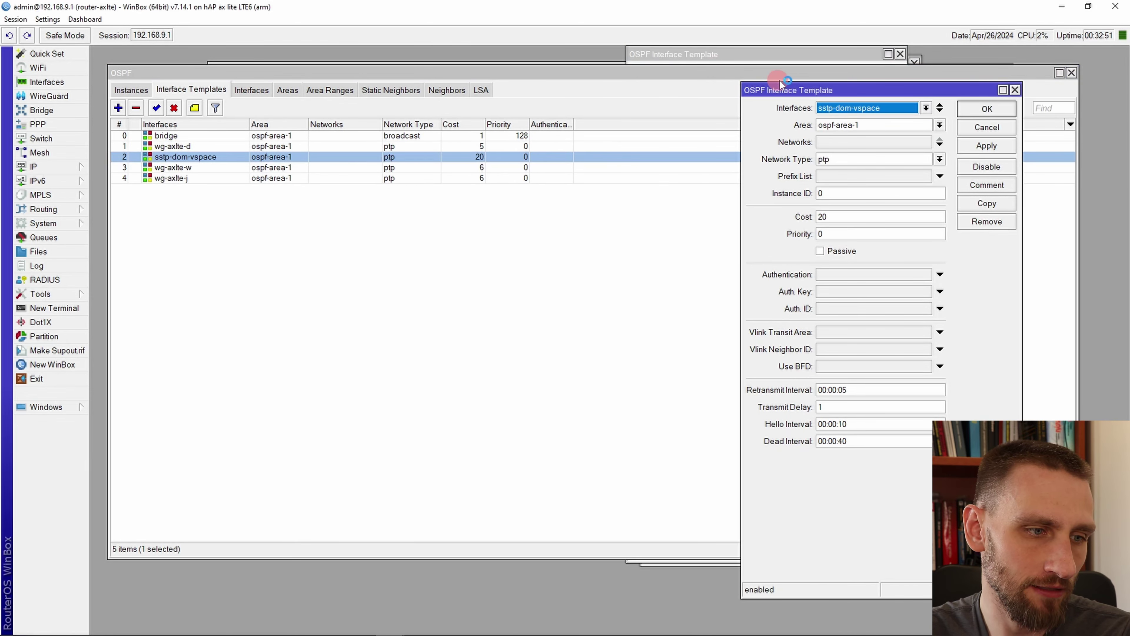
{"action": "left_click_drag", "start_coordinate": [781, 84], "coordinate": [359, 48]}
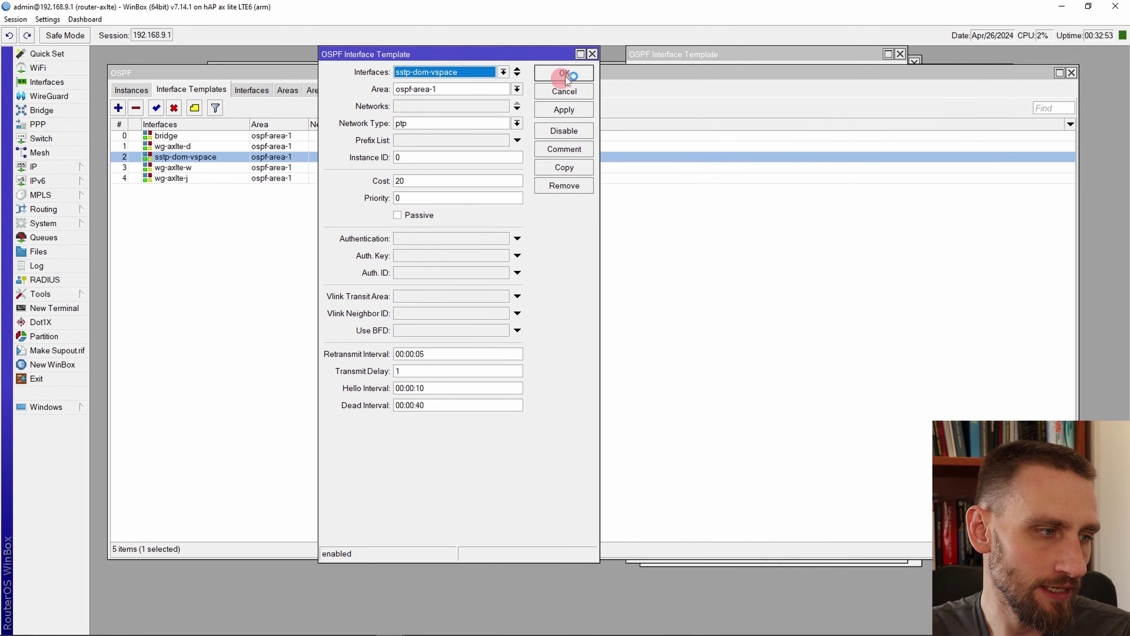
{"action": "left_click", "coordinate": [698, 52]}
{"action": "left_click_drag", "start_coordinate": [698, 53], "coordinate": [696, 61]}
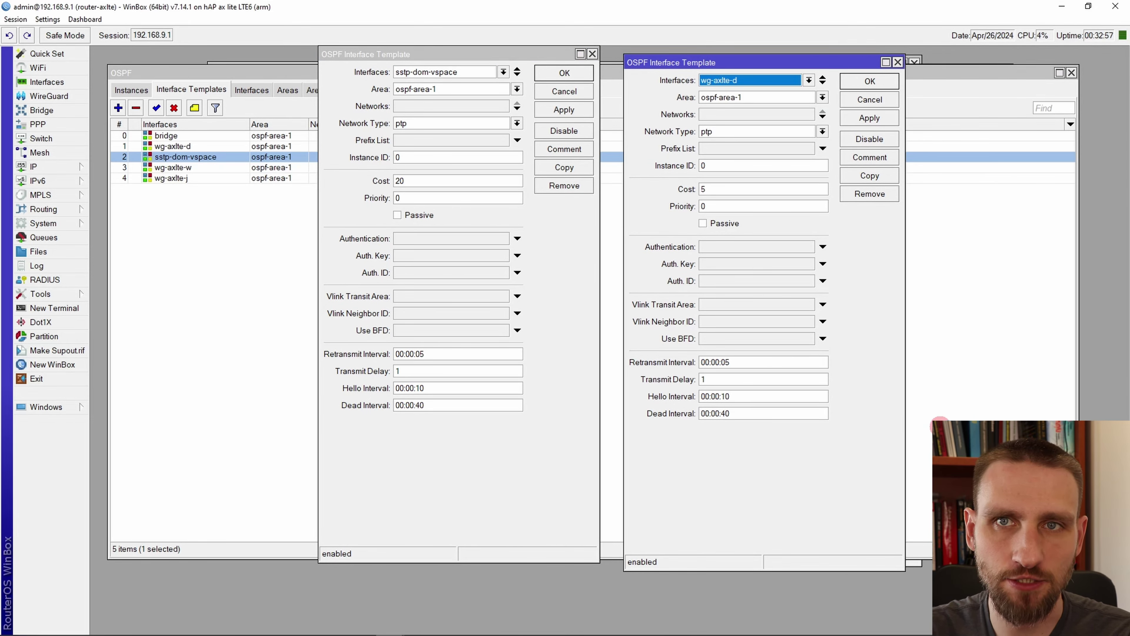
Examine the Hello Interval and Dead Interval in the wg-axlte-d OSPF interface template.
{"action": "left_click_drag", "start_coordinate": [740, 397], "coordinate": [692, 398]}
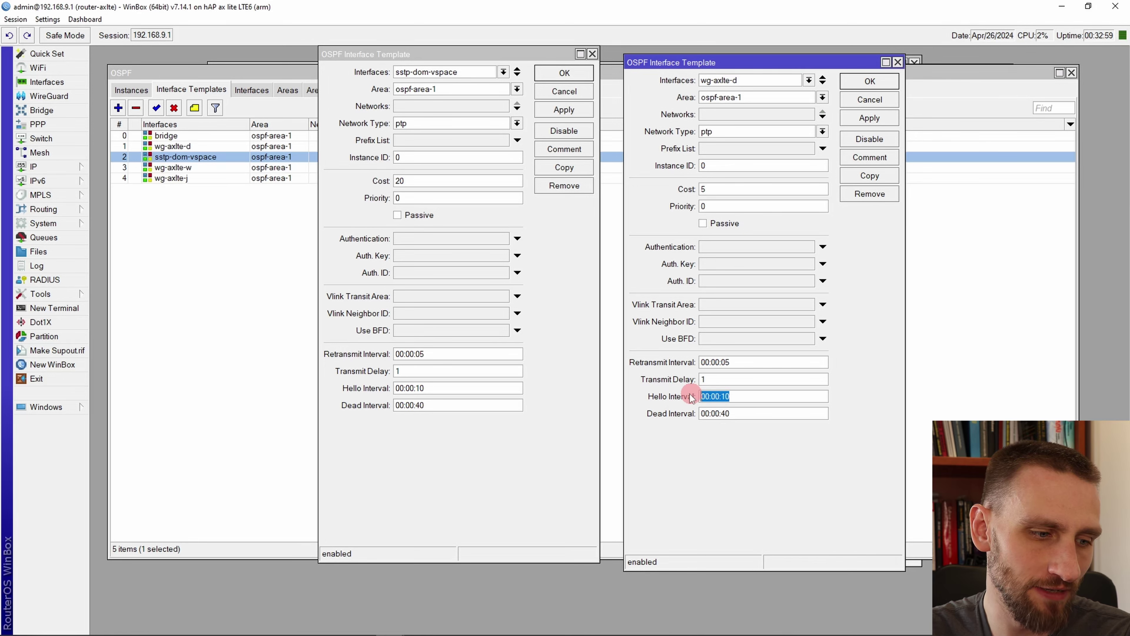
{"action": "left_click", "coordinate": [762, 397]}
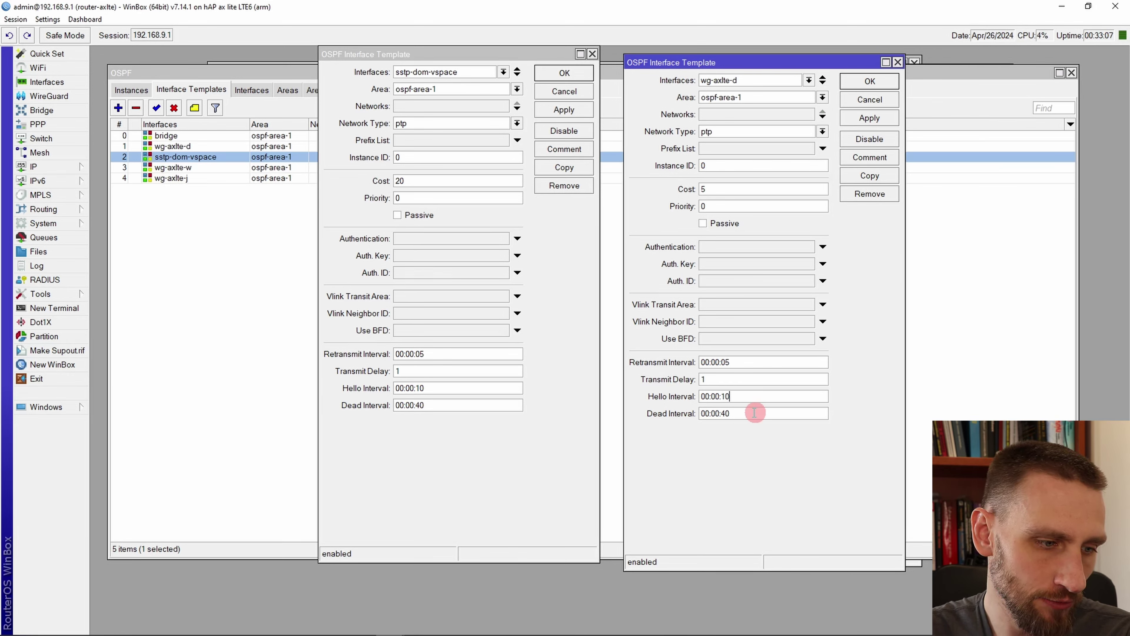
{"action": "left_click_drag", "start_coordinate": [755, 413], "coordinate": [625, 421]}
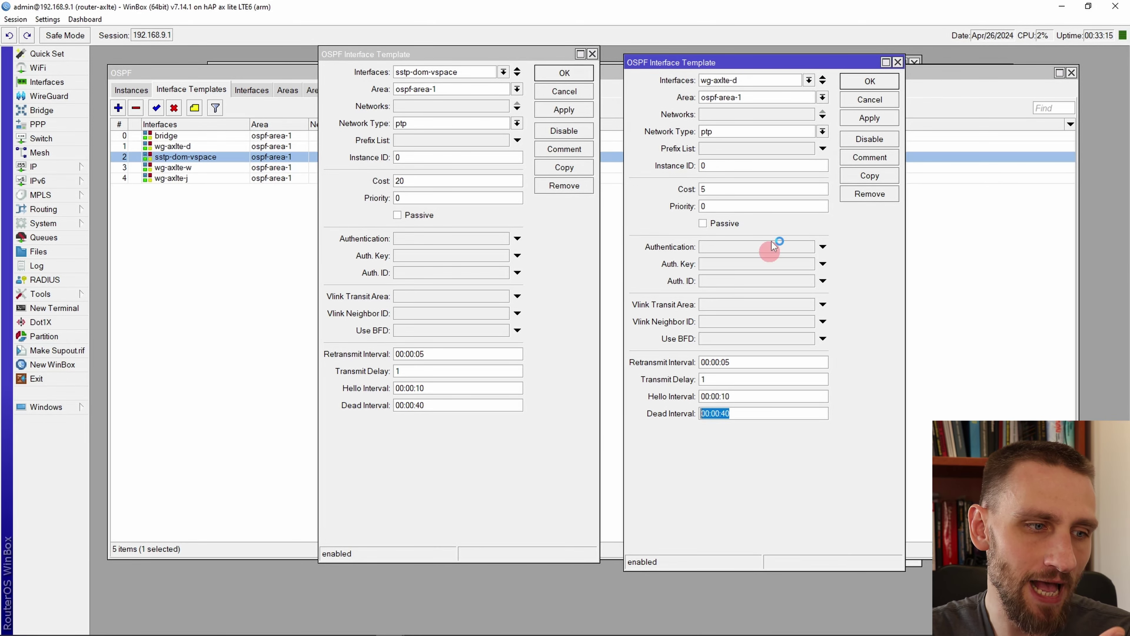
{"action": "left_click_drag", "start_coordinate": [765, 62], "coordinate": [774, 62]}
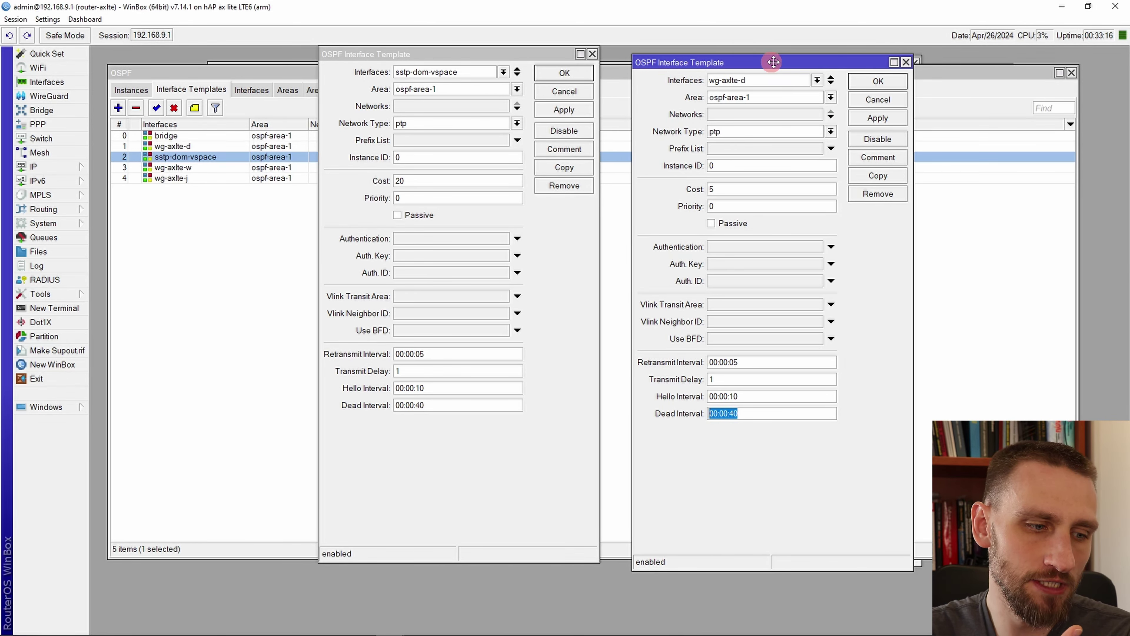
{"action": "left_click", "coordinate": [757, 397]}
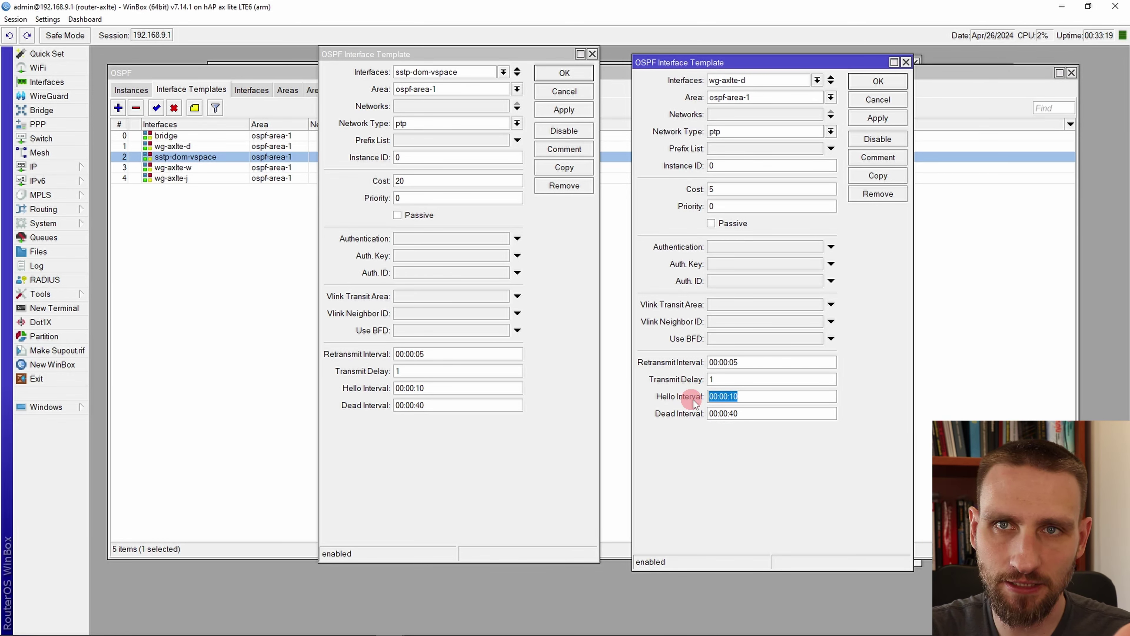
{"action": "left_click", "coordinate": [815, 414]}
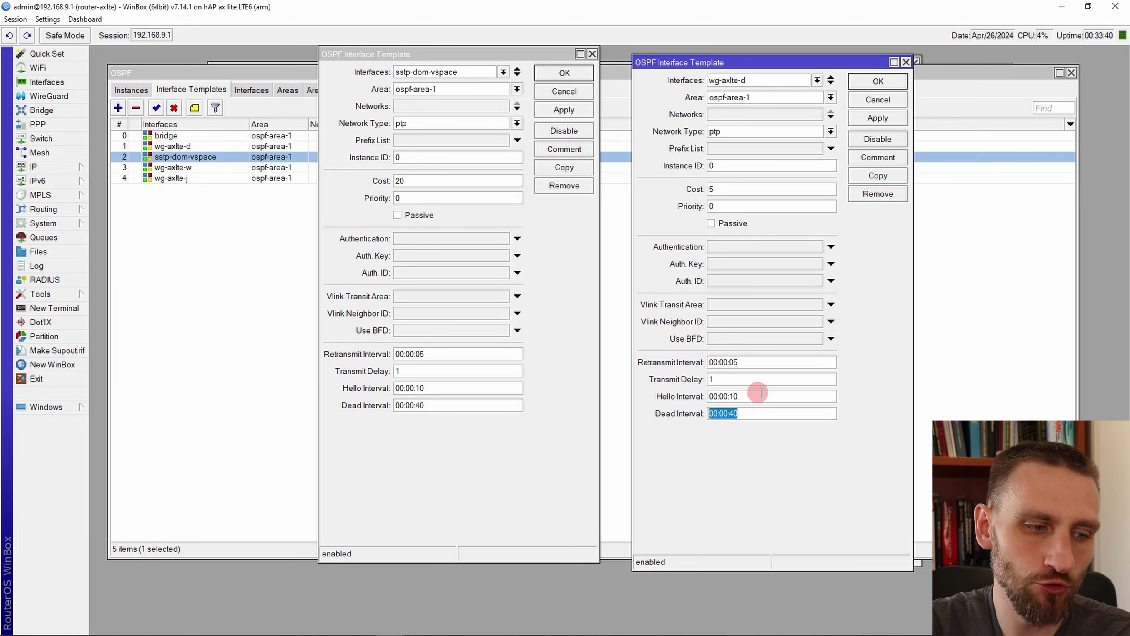
Compare the Hello Interval with the Dead Interval of the wg-axlte-d template to relate both timers to tunnel failover.
{"action": "left_click_drag", "start_coordinate": [757, 396], "coordinate": [708, 396]}
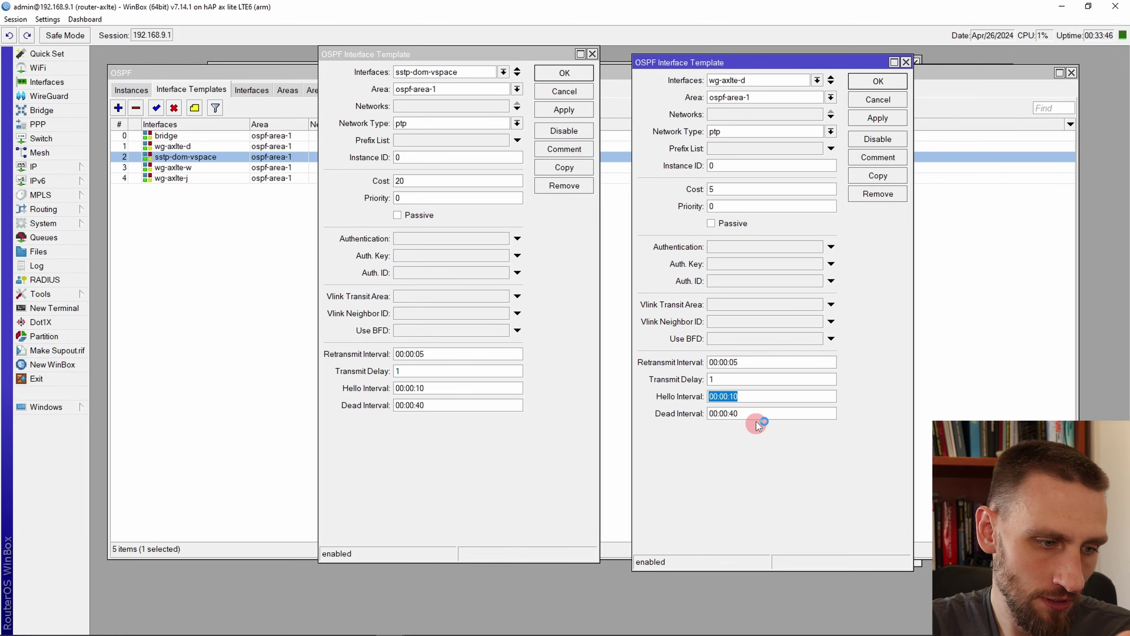
{"action": "left_click_drag", "start_coordinate": [759, 414], "coordinate": [668, 404]}
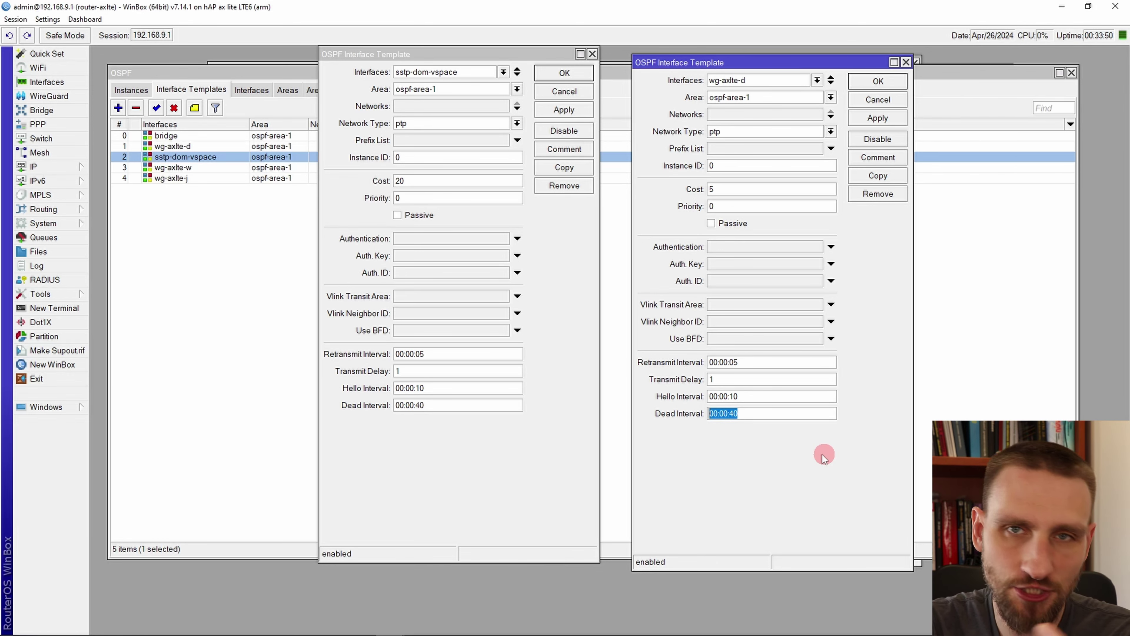
{"action": "left_click", "coordinate": [734, 413]}
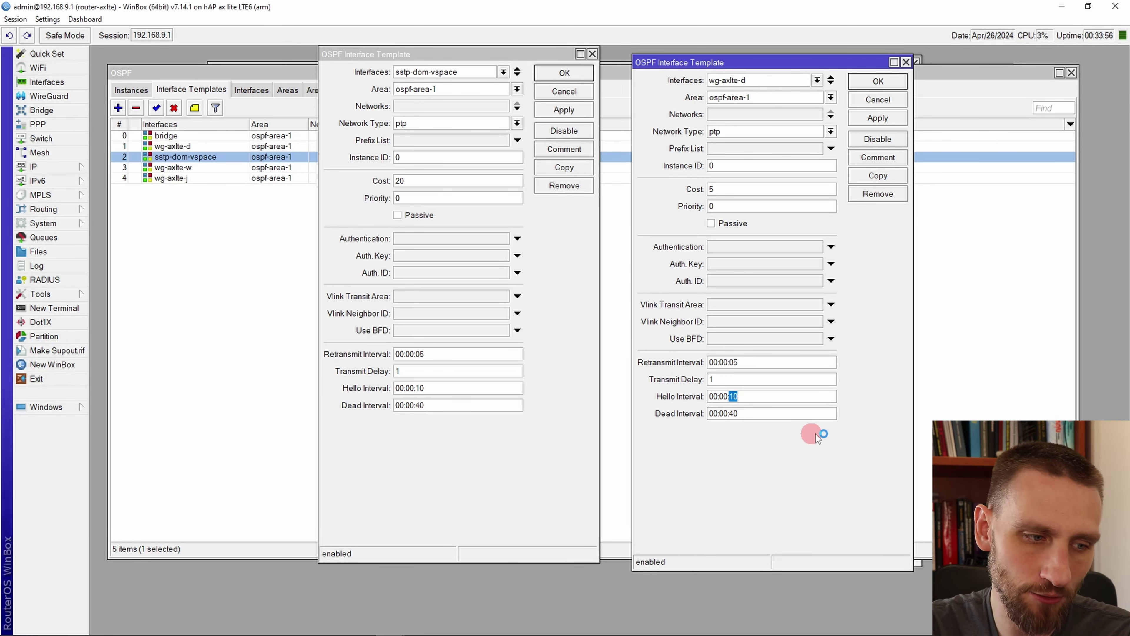
{"action": "left_click_drag", "start_coordinate": [755, 413], "coordinate": [731, 420]}
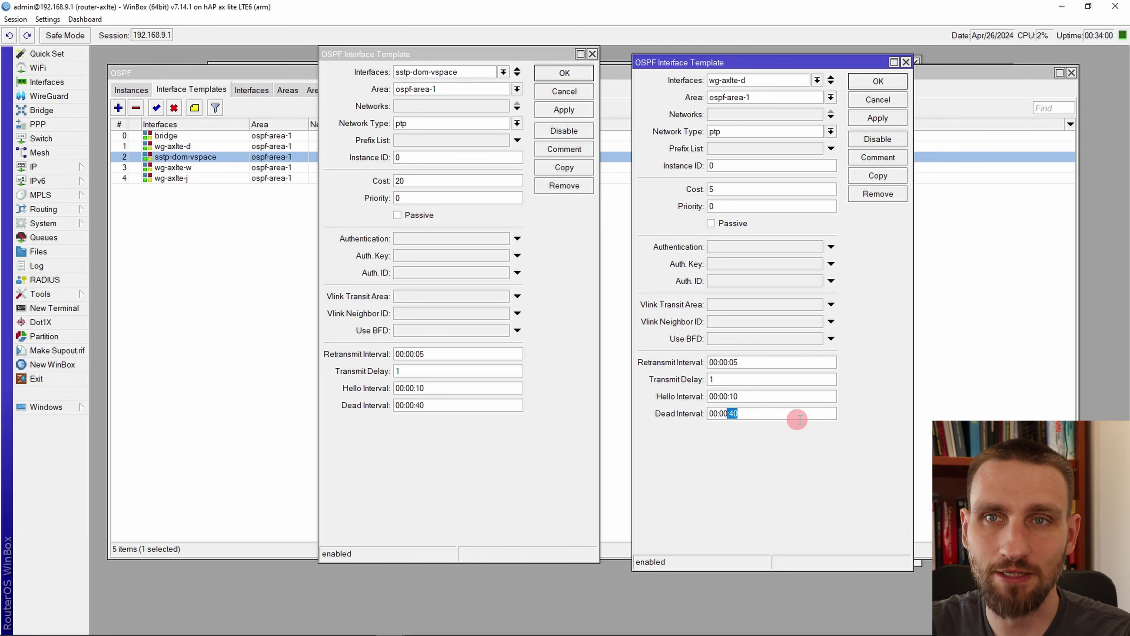
{"action": "left_click", "coordinate": [754, 398]}
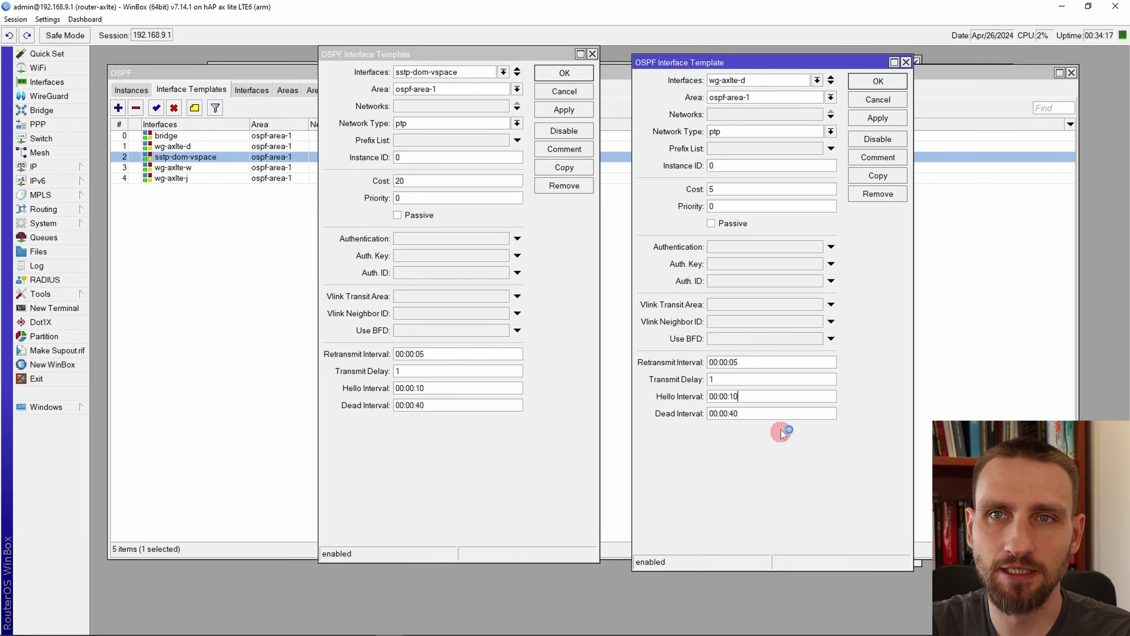
{"action": "left_click_drag", "start_coordinate": [745, 398], "coordinate": [694, 396]}
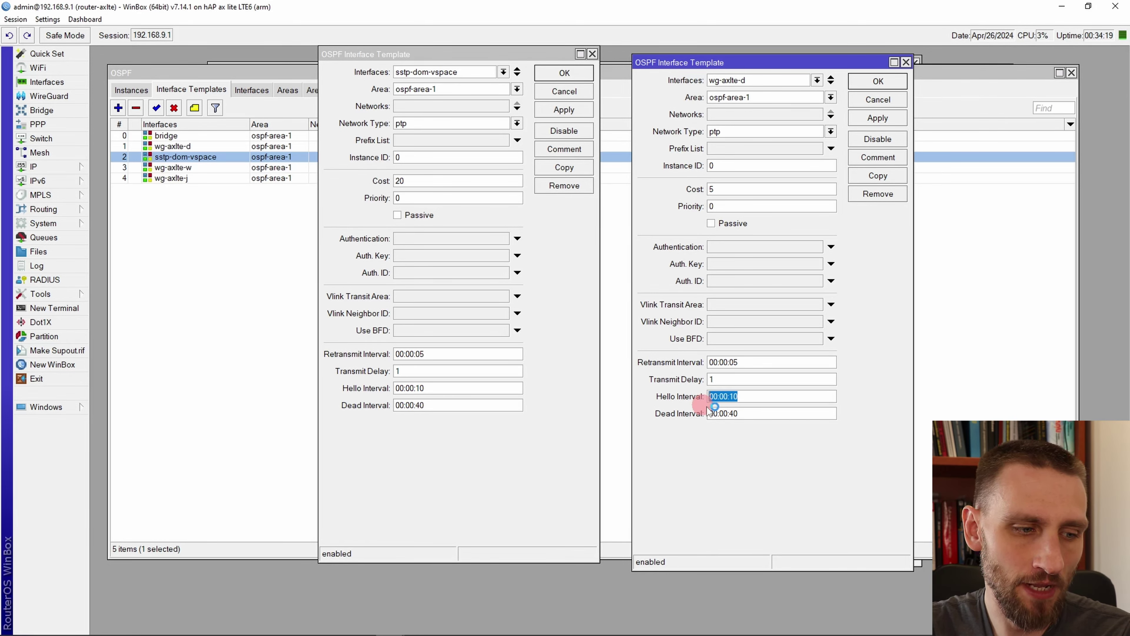
{"action": "left_click_drag", "start_coordinate": [757, 414], "coordinate": [666, 416]}
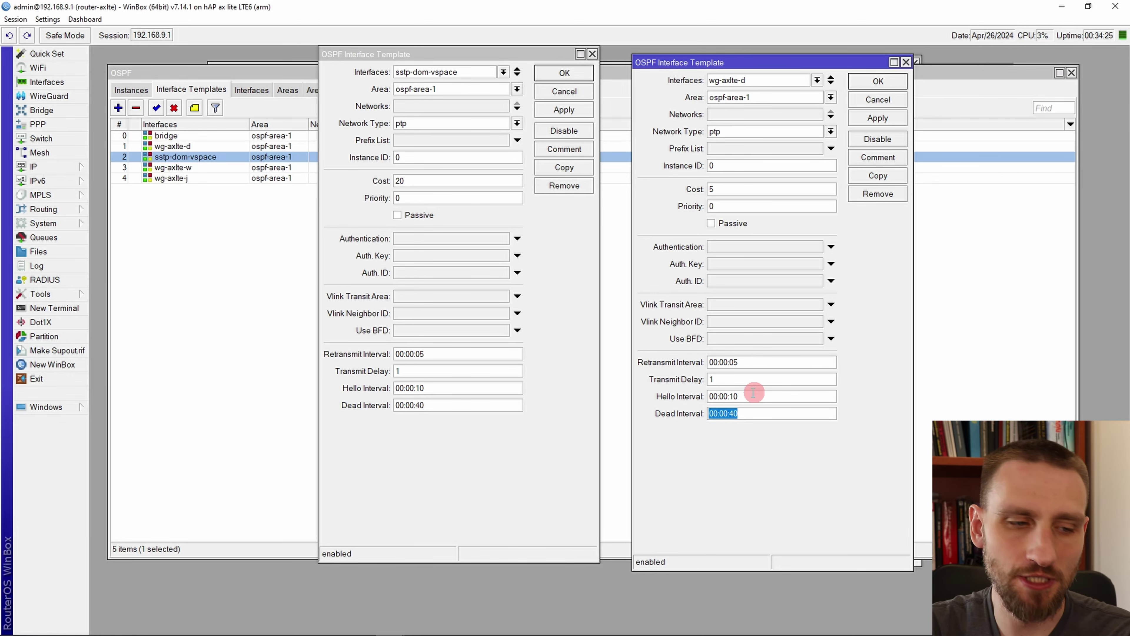
{"action": "left_click_drag", "start_coordinate": [772, 396], "coordinate": [663, 395]}
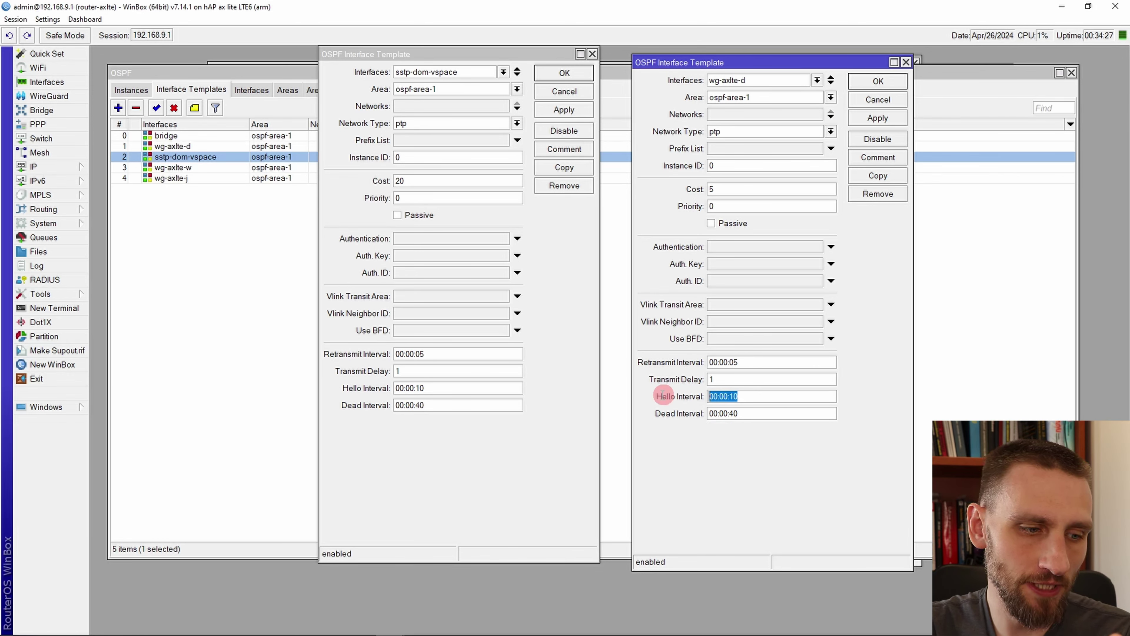
{"action": "left_click_drag", "start_coordinate": [749, 416], "coordinate": [666, 437]}
{"action": "left_click_drag", "start_coordinate": [754, 397], "coordinate": [695, 382]}
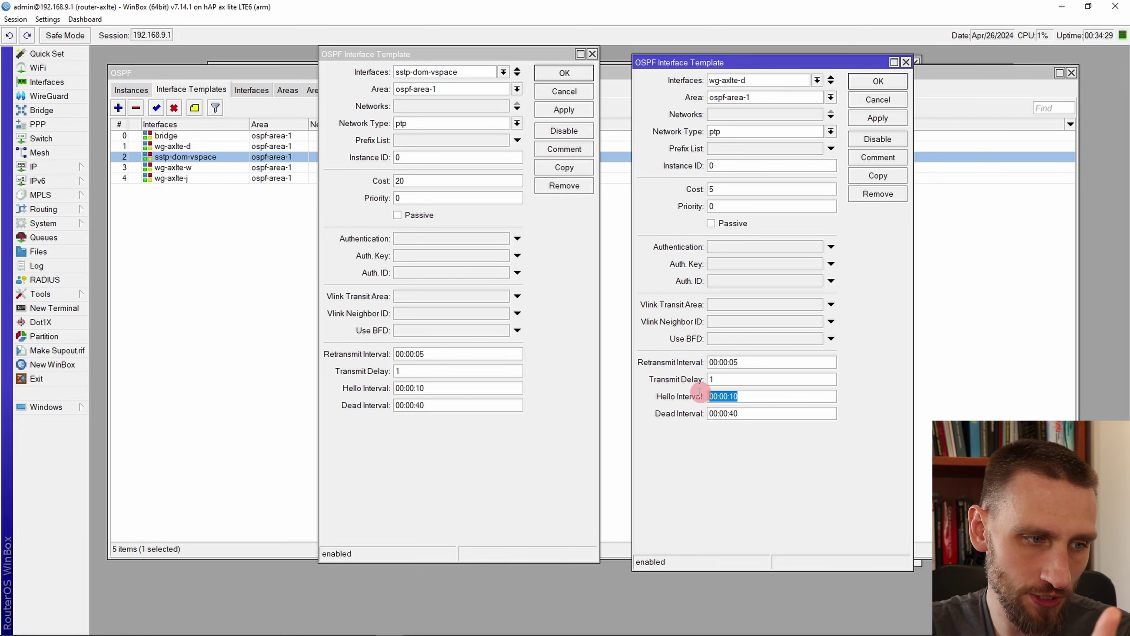